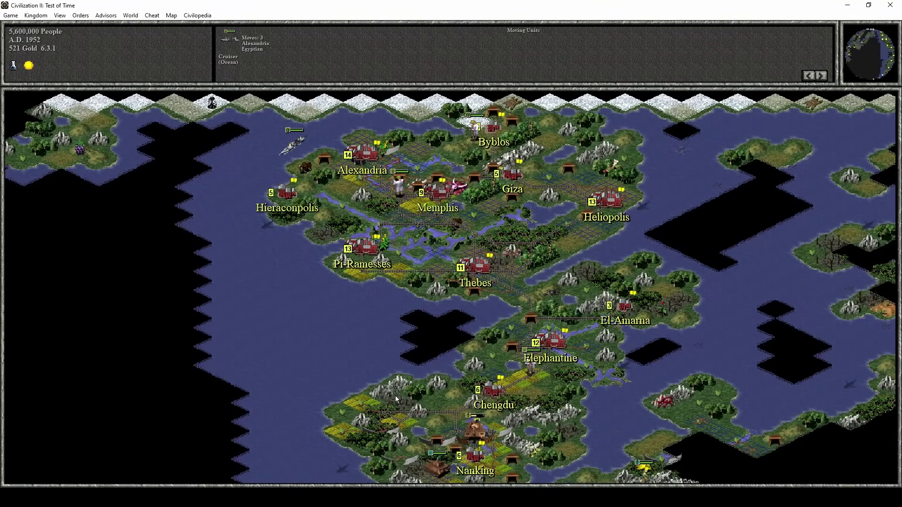
# - End the turn and open Hieraconpolis after its Library is completed
pyautogui.click(422, 324)
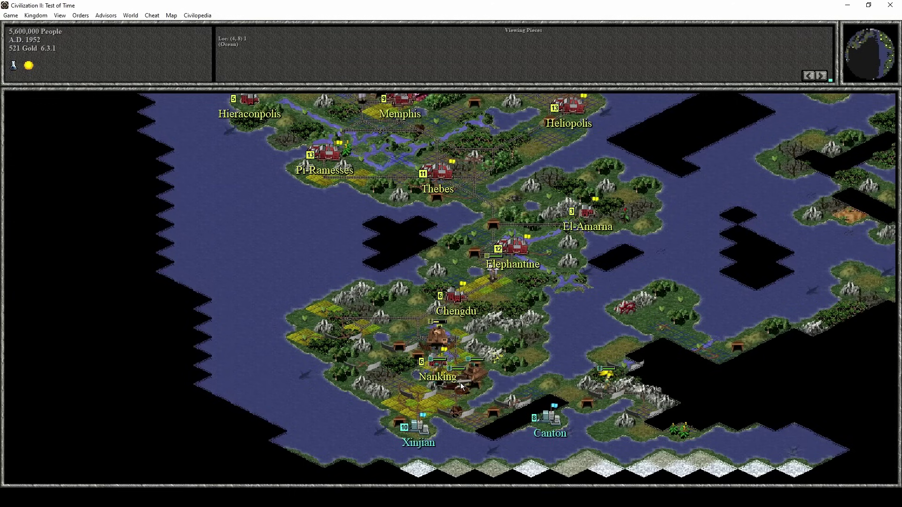
pyautogui.press('Return')
pyautogui.click(427, 250)
pyautogui.click(423, 284)
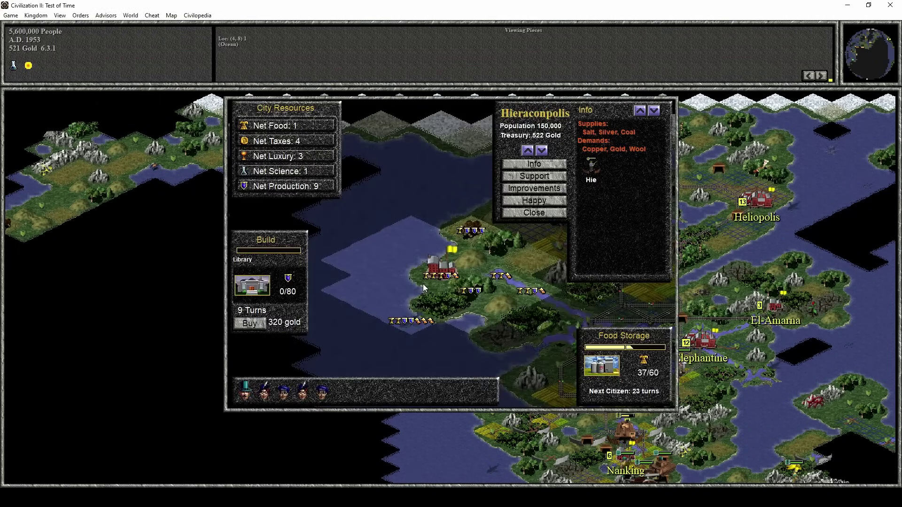
# - Set Hieraconpolis's production to Temple, then change it to Colosseum
pyautogui.click(253, 285)
pyautogui.moveTo(564, 345); pyautogui.dragTo(565, 380)
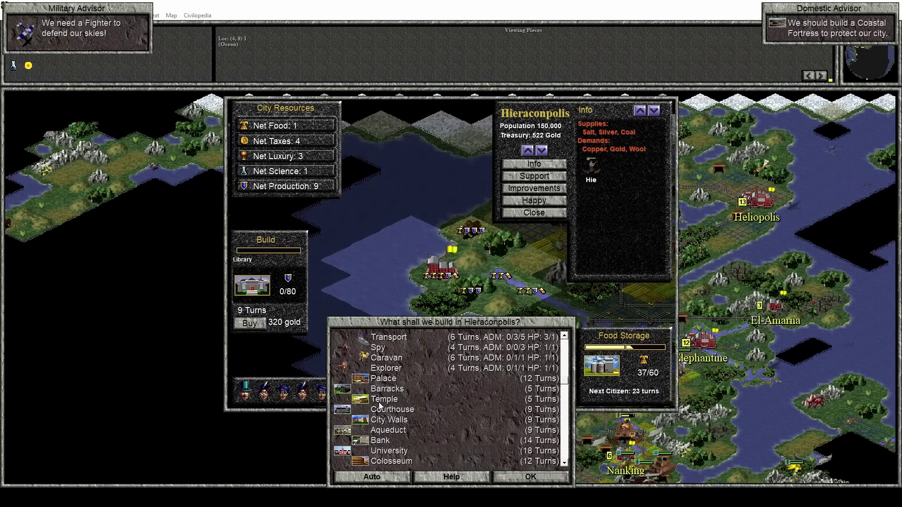
pyautogui.click(381, 400)
pyautogui.click(526, 478)
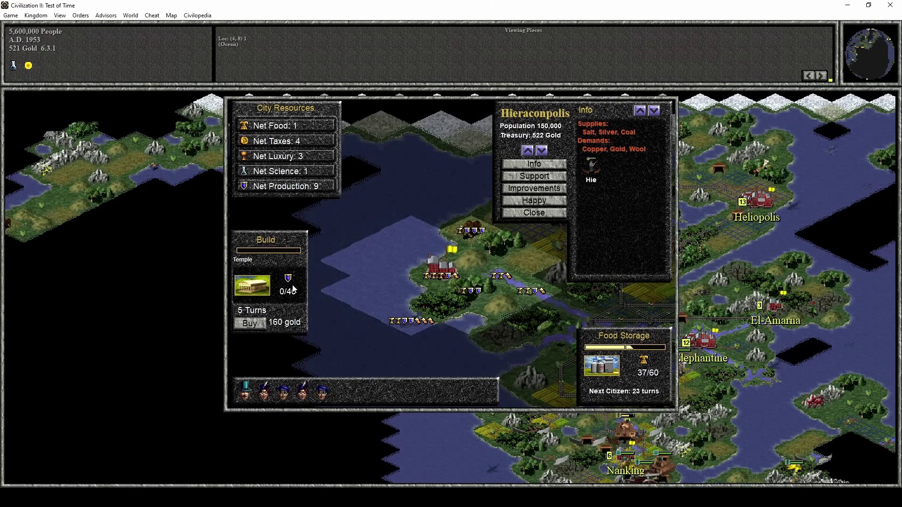
pyautogui.click(273, 298)
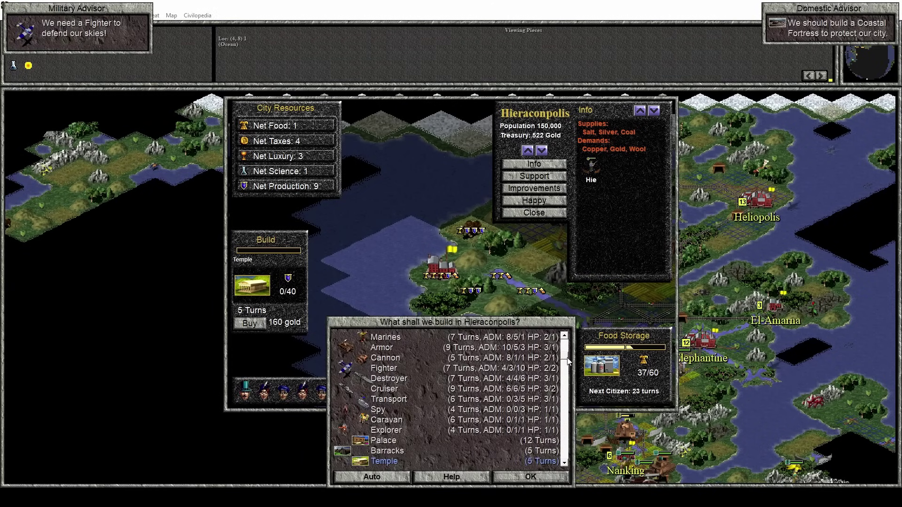
pyautogui.moveTo(568, 360); pyautogui.dragTo(565, 384)
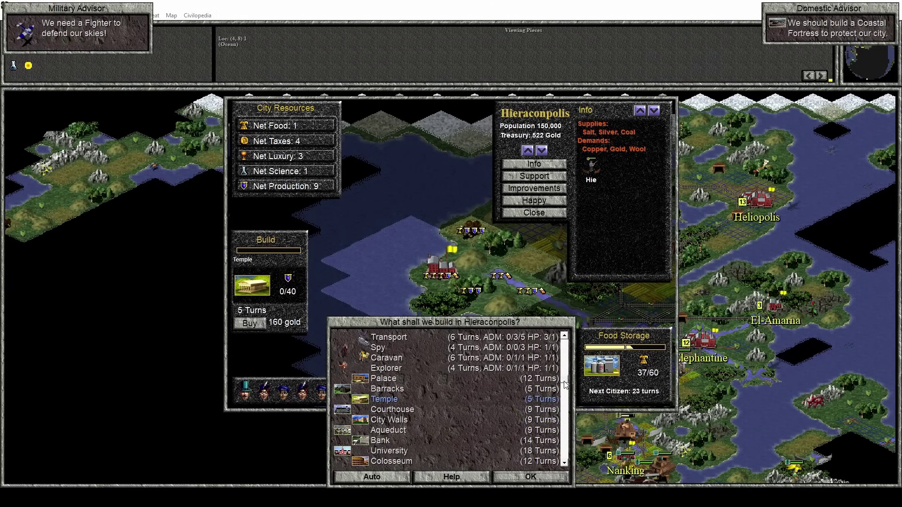
pyautogui.click(530, 476)
pyautogui.click(533, 213)
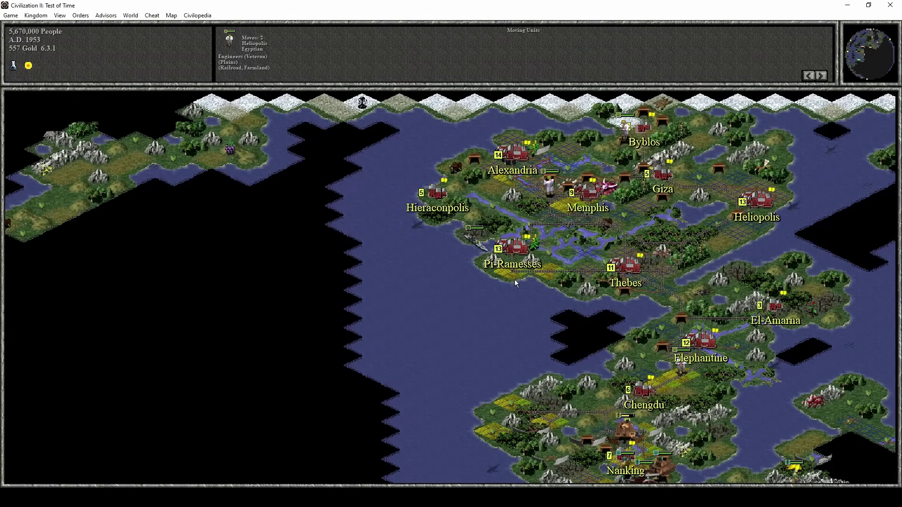
# - Move the engineers a tile, then move the Thebes armor two tiles south beside Nanking and fortify
pyautogui.click(673, 432)
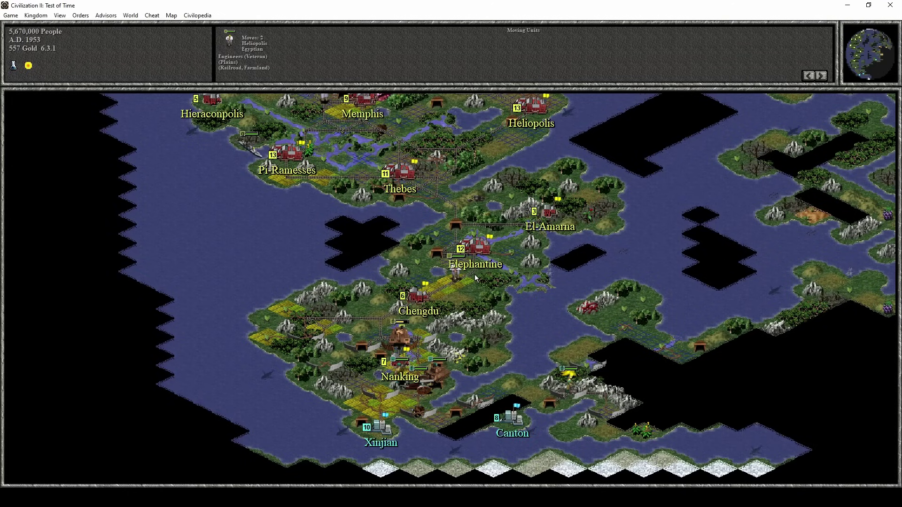
pyautogui.press('KP_3')
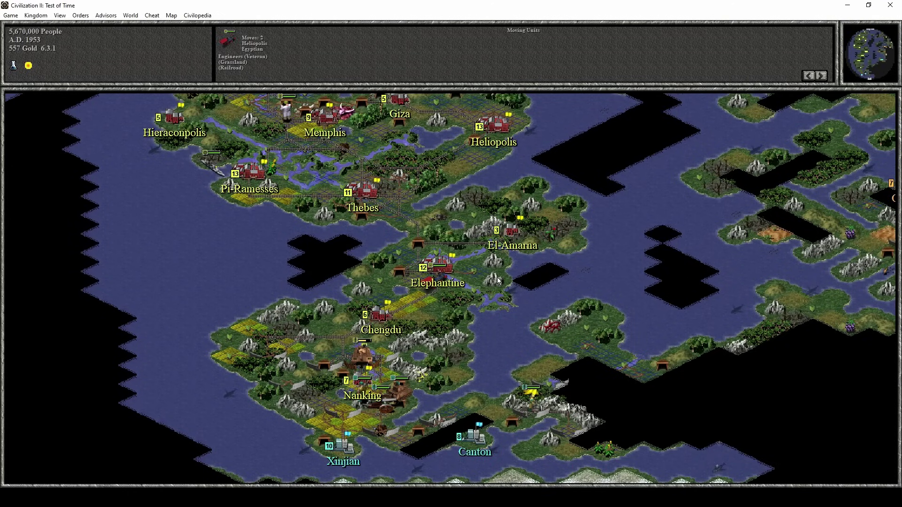
pyautogui.press('space')
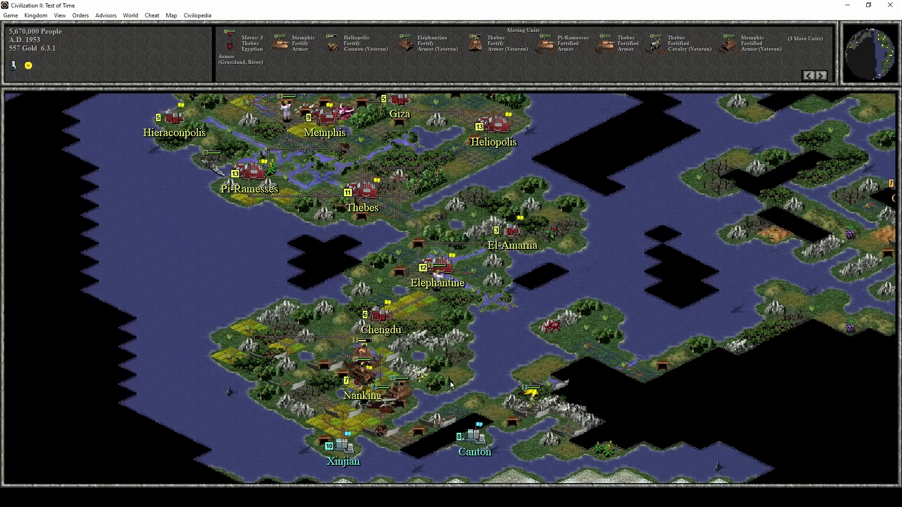
pyautogui.press('Down')
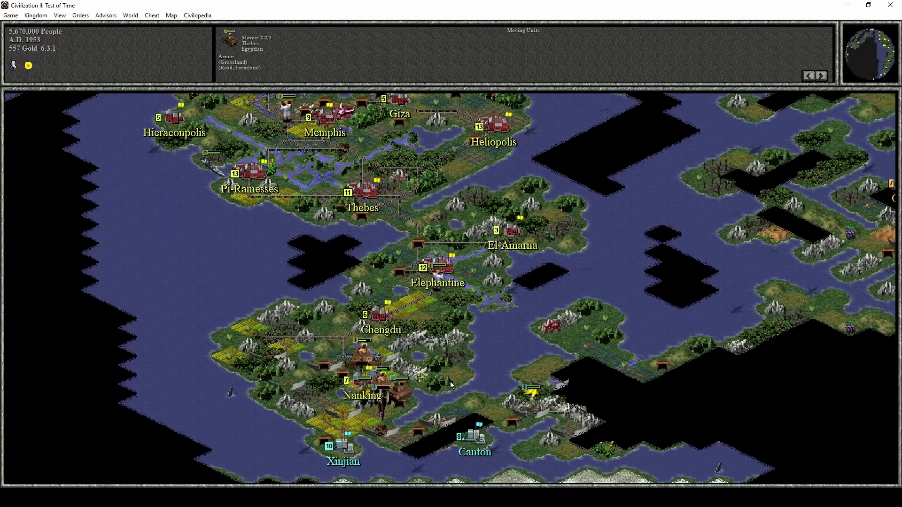
pyautogui.press('Down')
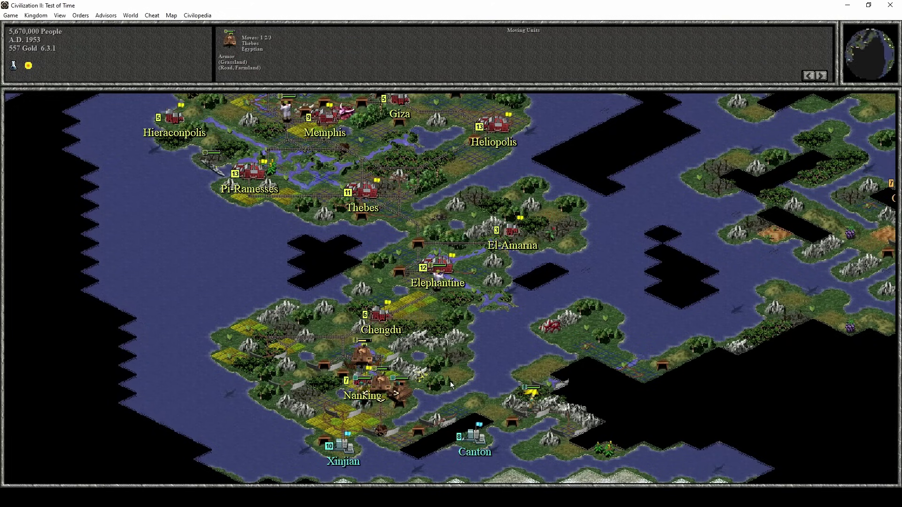
pyautogui.press('f')
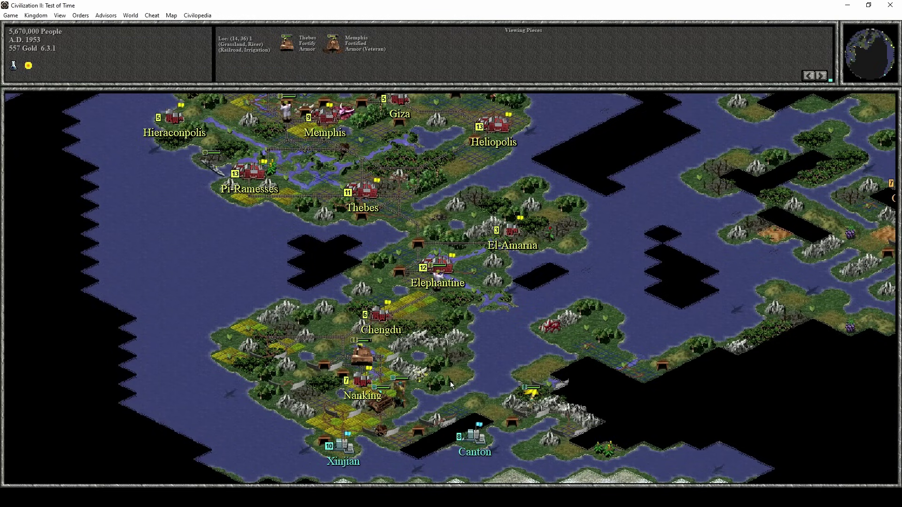
# - End the turn and open Byblos after it finishes its Colosseum
pyautogui.press('Return')
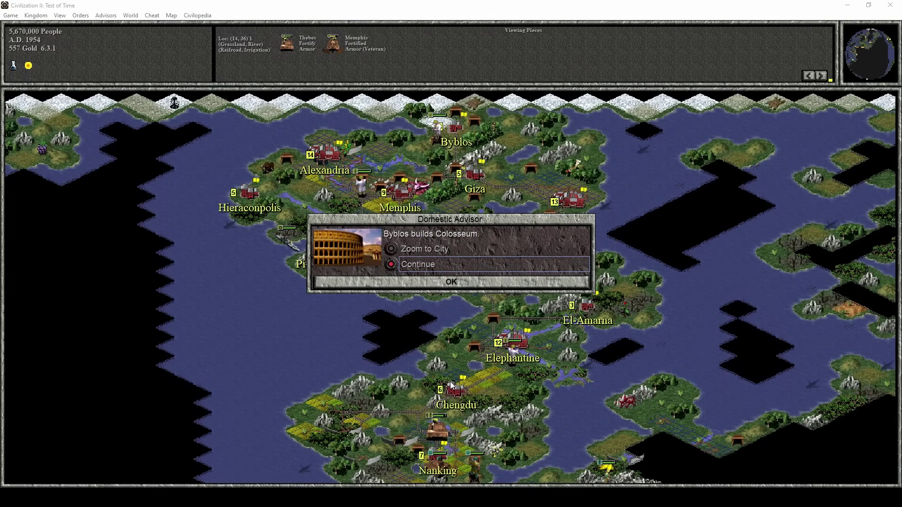
pyautogui.click(421, 250)
pyautogui.press('Return')
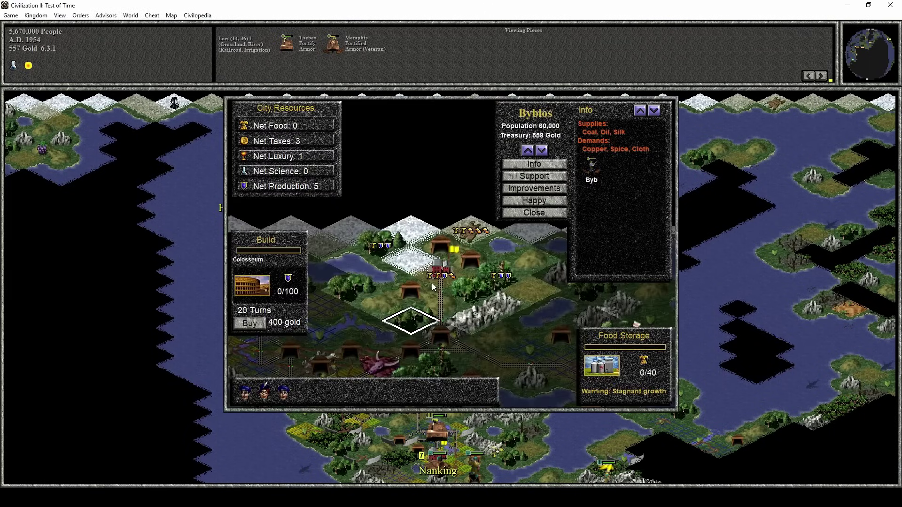
# - Set Byblos to build a MarketPlace and dismiss the advisor
pyautogui.click(250, 287)
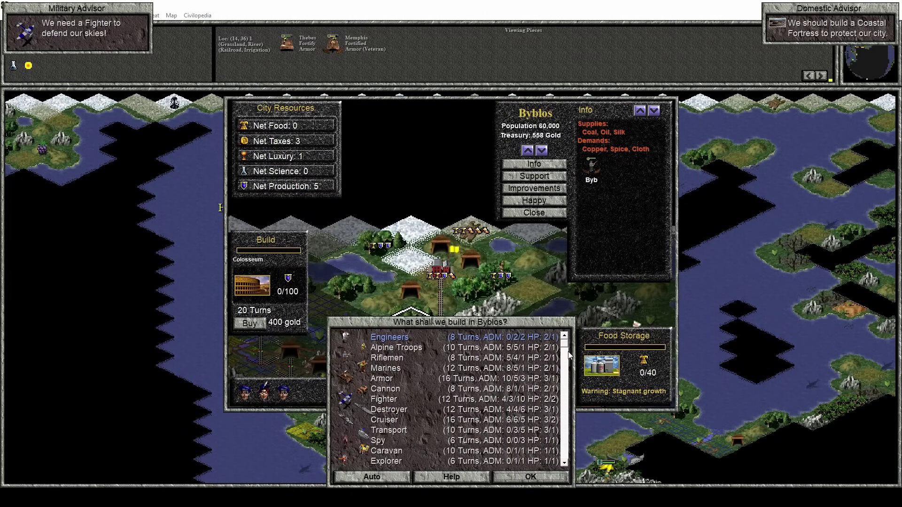
pyautogui.moveTo(567, 349); pyautogui.dragTo(571, 389)
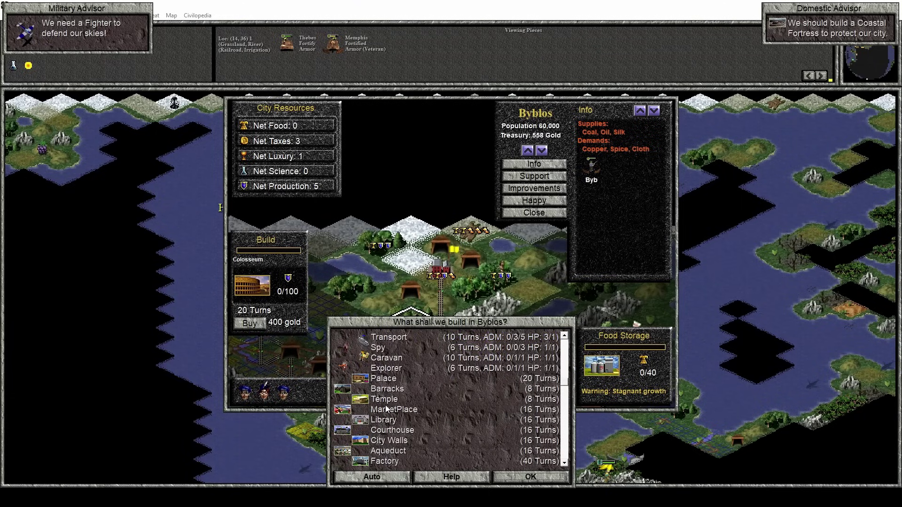
pyautogui.click(387, 410)
pyautogui.click(530, 477)
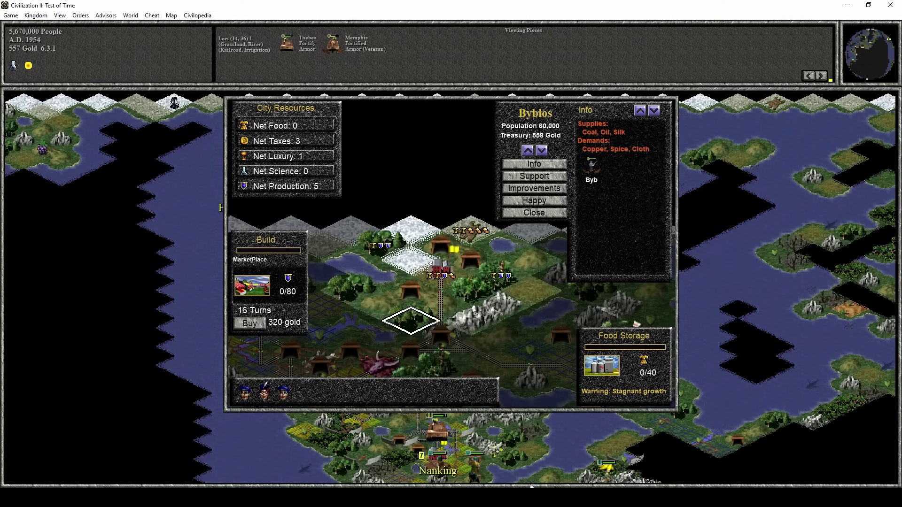
pyautogui.click(524, 215)
pyautogui.click(451, 291)
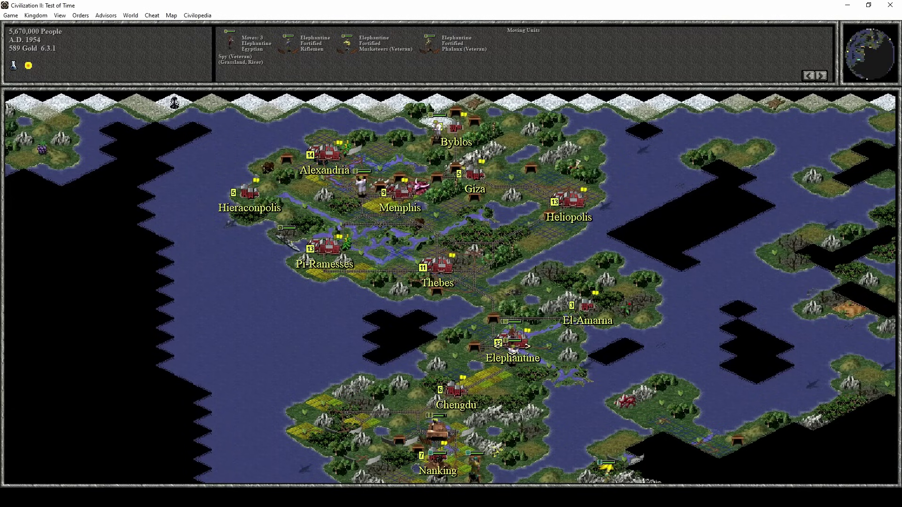
# - Move the spy two tiles east toward Nanking and the cruiser one tile south
pyautogui.press('Right')
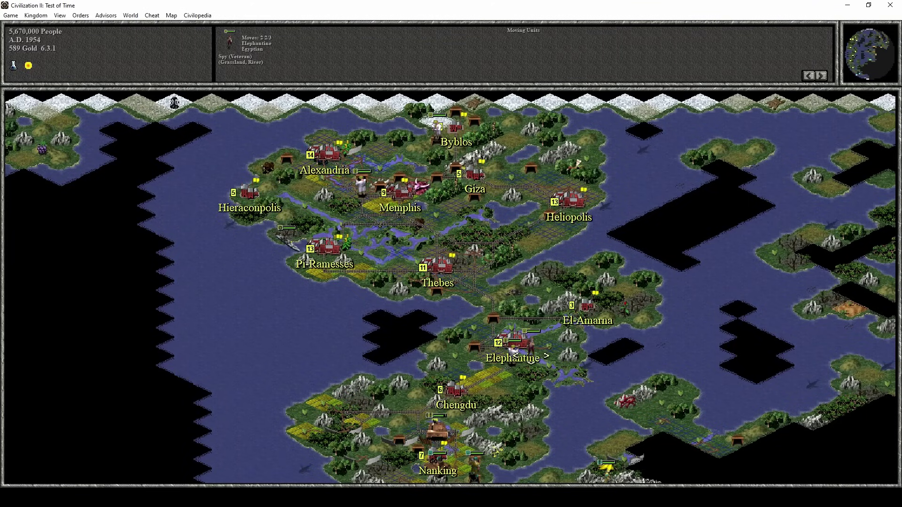
pyautogui.press('Right')
pyautogui.press('space')
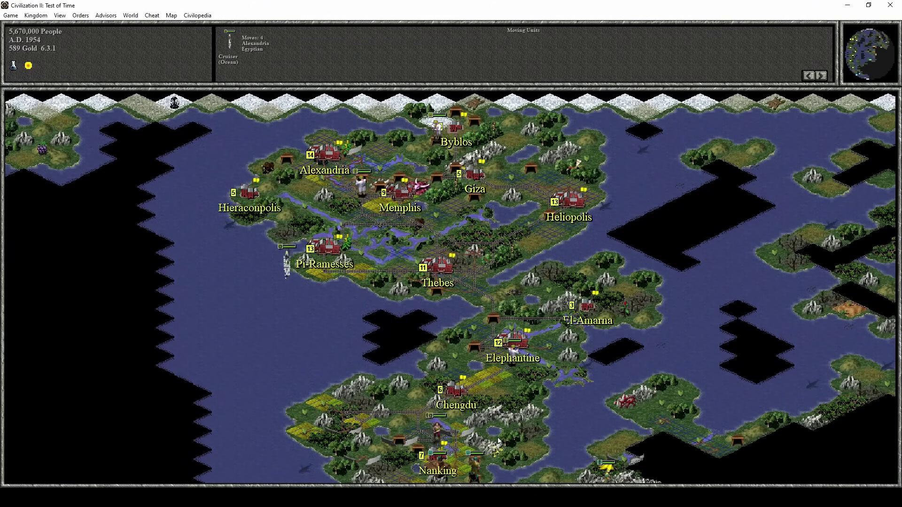
pyautogui.press('Down')
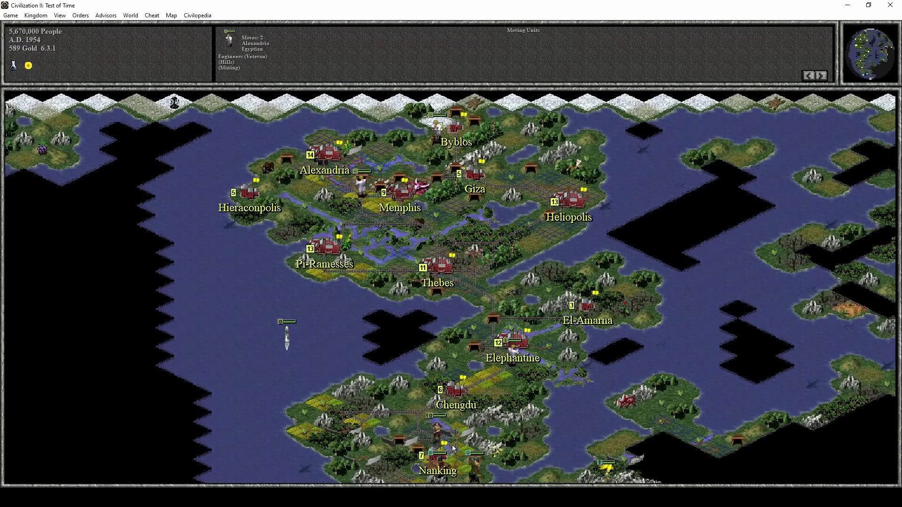
# - Activate the Thebes armor from the stack near Nanking, then pass to the next unit
pyautogui.click(489, 412)
pyautogui.click(405, 339)
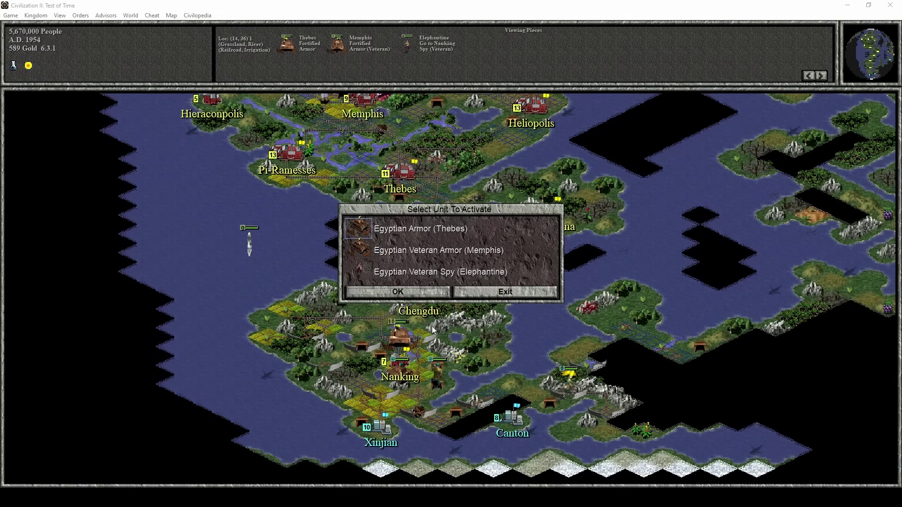
pyautogui.click(397, 293)
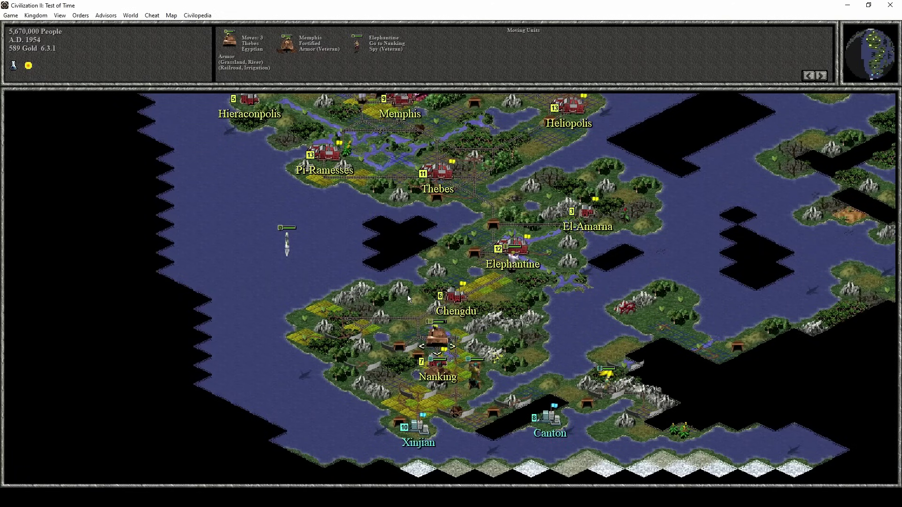
pyautogui.press('w')
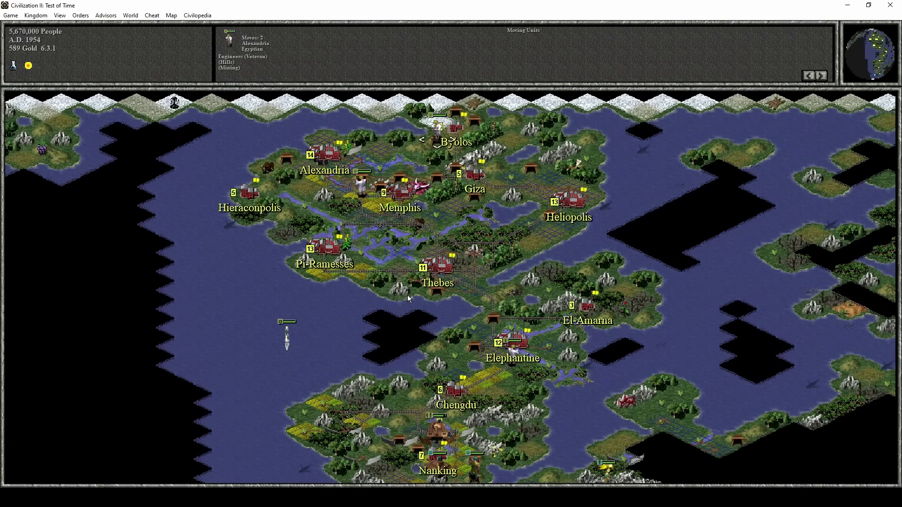
# - Activate the veteran Memphis armor near Nanking and bring the southern cities into view
pyautogui.click(438, 431)
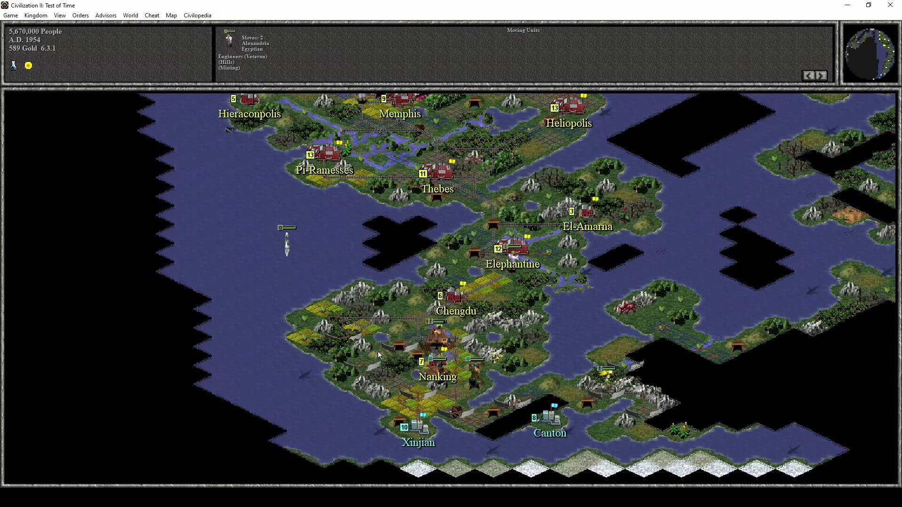
pyautogui.click(437, 337)
pyautogui.click(483, 282)
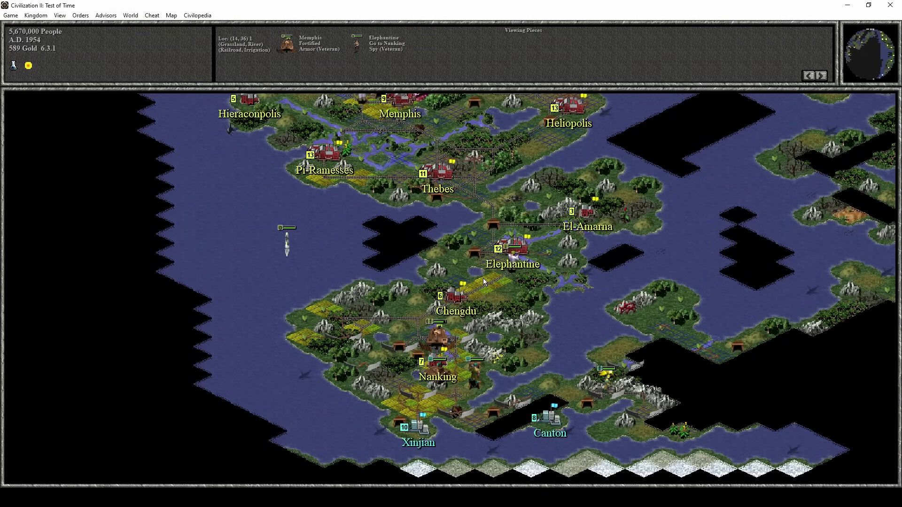
pyautogui.press('Down')
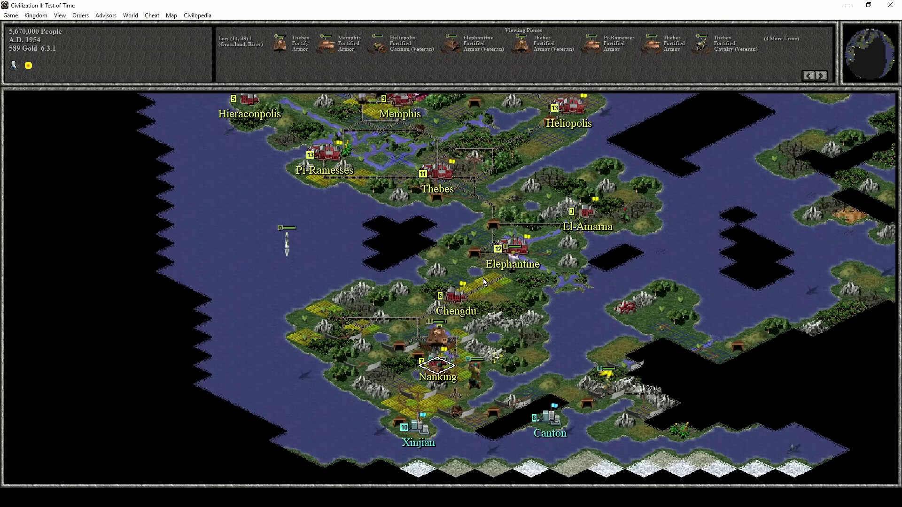
pyautogui.press('Up')
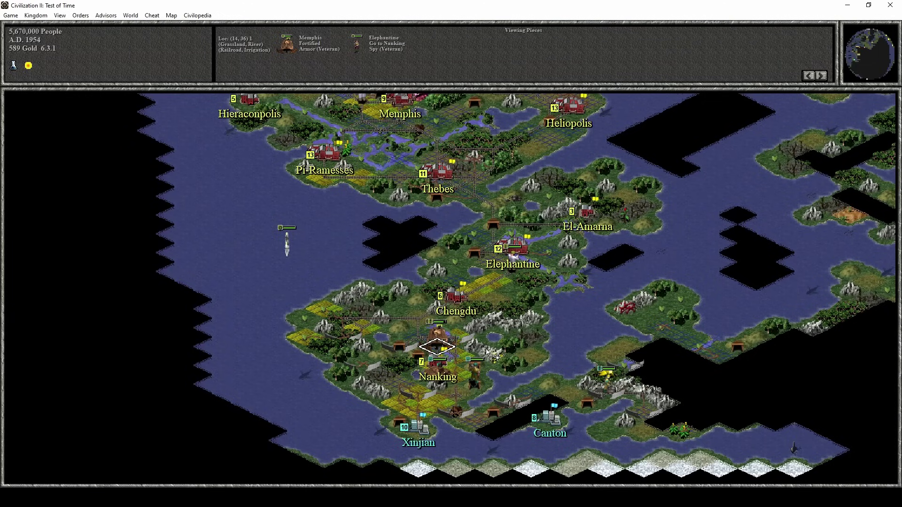
pyautogui.click(442, 347)
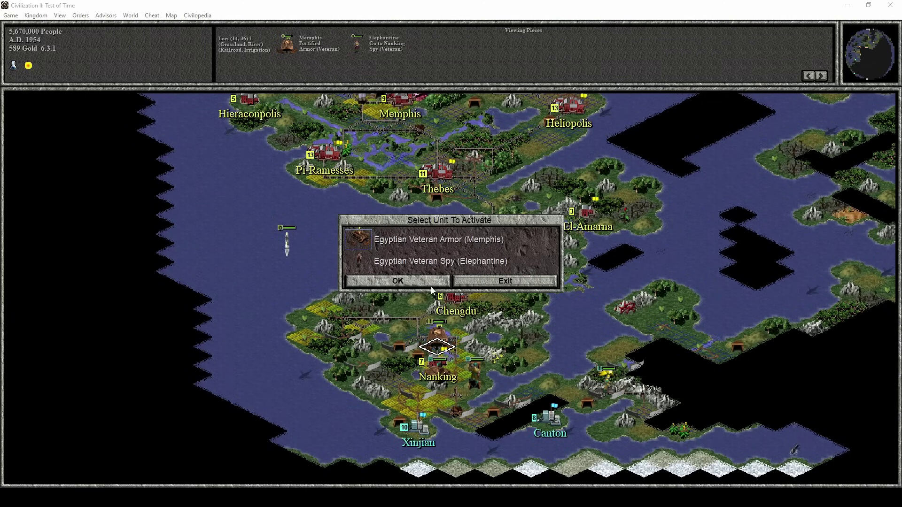
pyautogui.click(397, 282)
pyautogui.press('space')
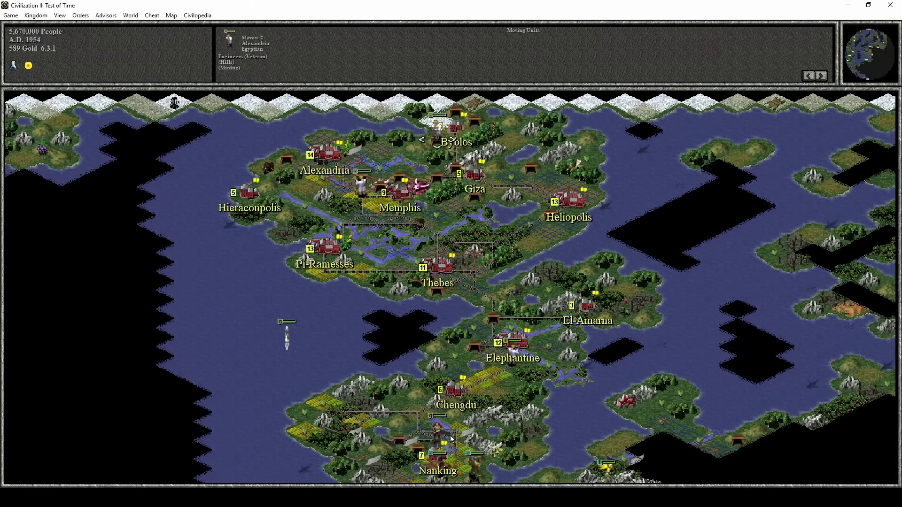
pyautogui.click(479, 350)
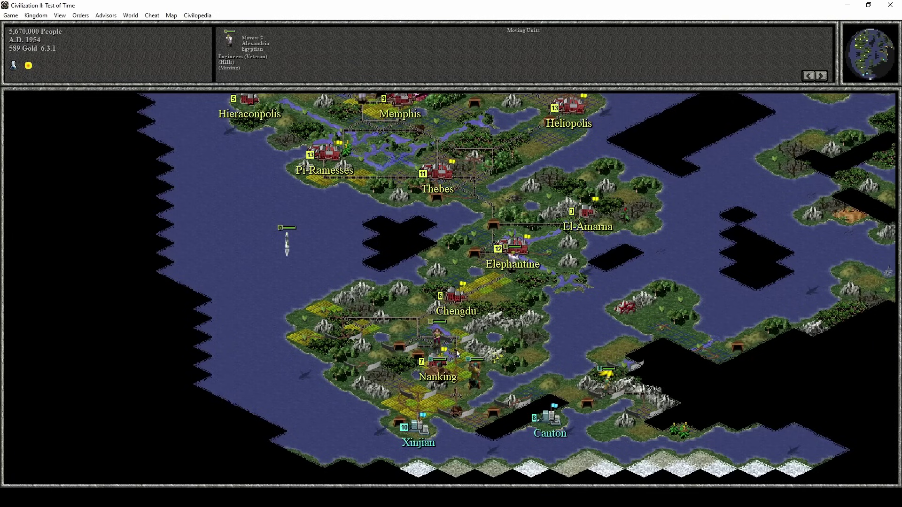
# - Activate two of the units garrisoned in Nanking
pyautogui.click(438, 360)
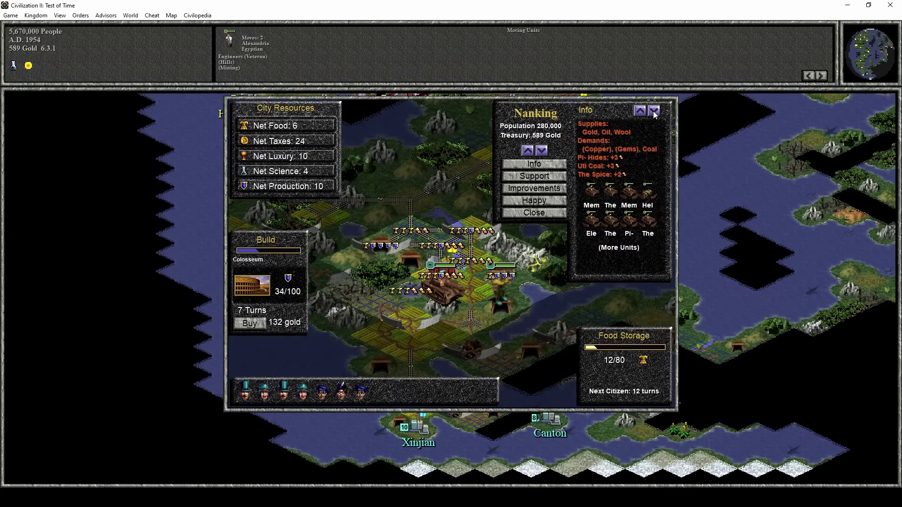
pyautogui.click(637, 114)
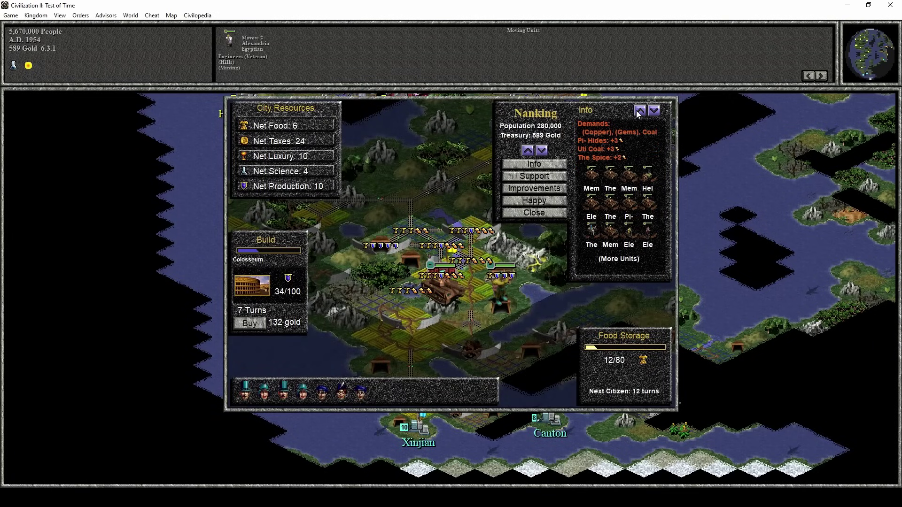
pyautogui.click(650, 234)
pyautogui.click(430, 336)
pyautogui.click(534, 212)
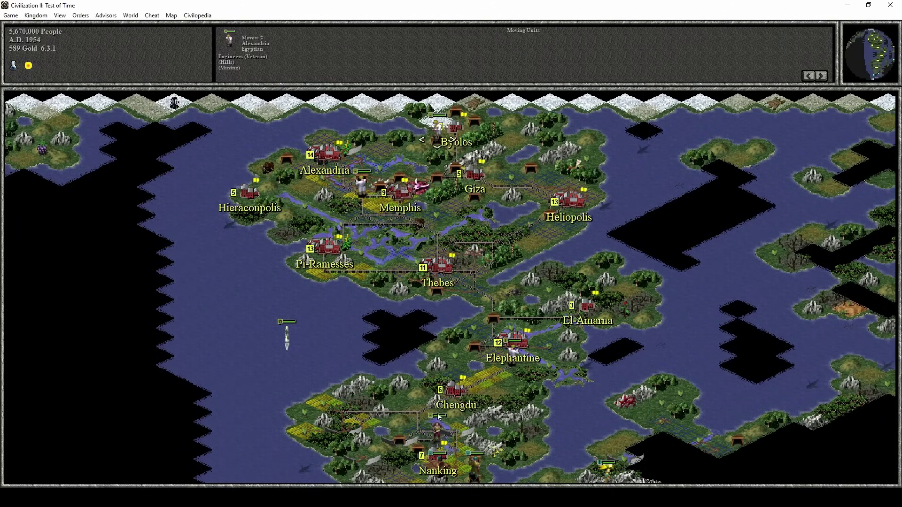
# - Look over the Elephantine and Thebes city views
pyautogui.click(439, 417)
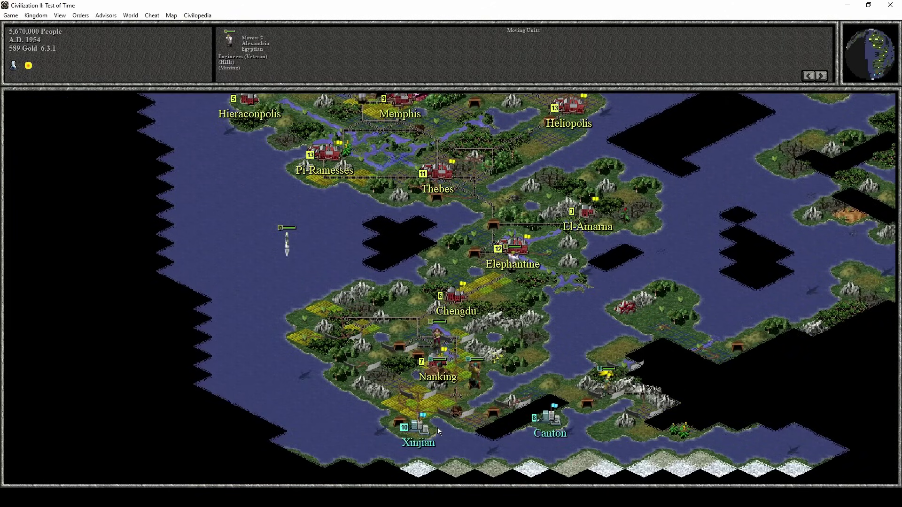
pyautogui.click(437, 345)
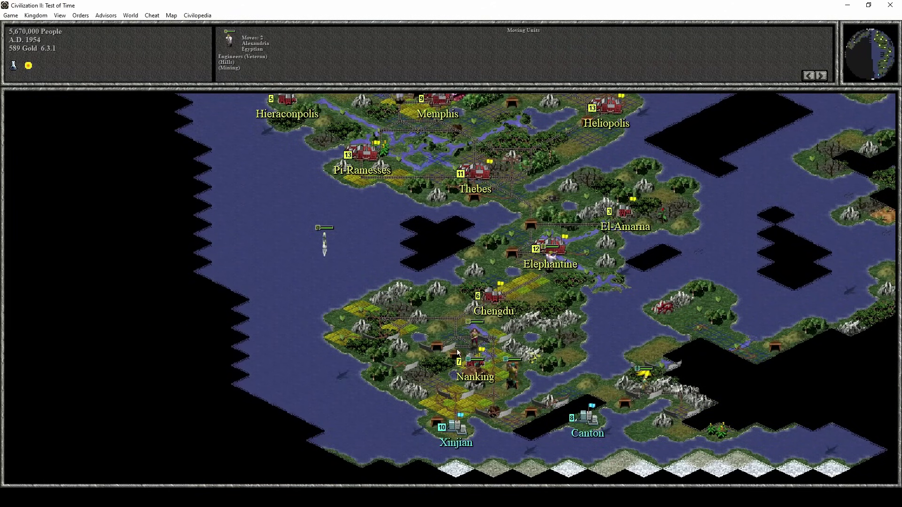
pyautogui.click(483, 353)
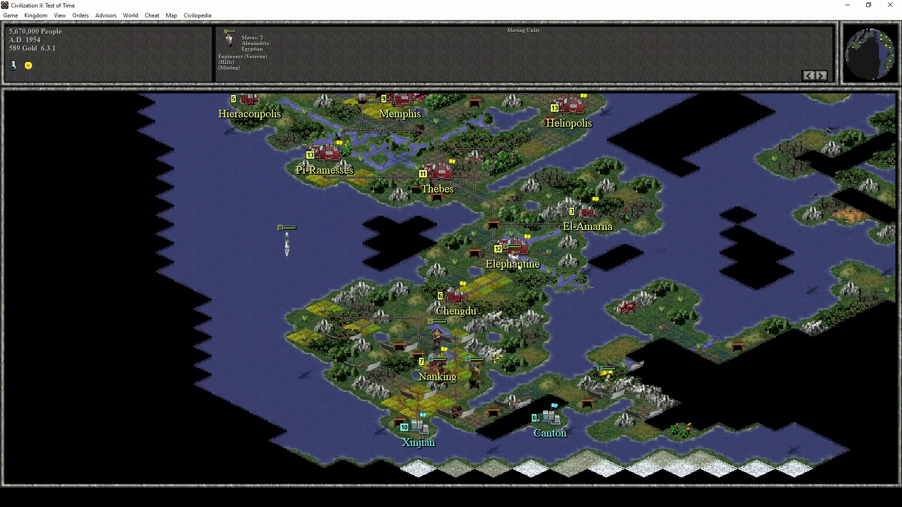
pyautogui.click(514, 250)
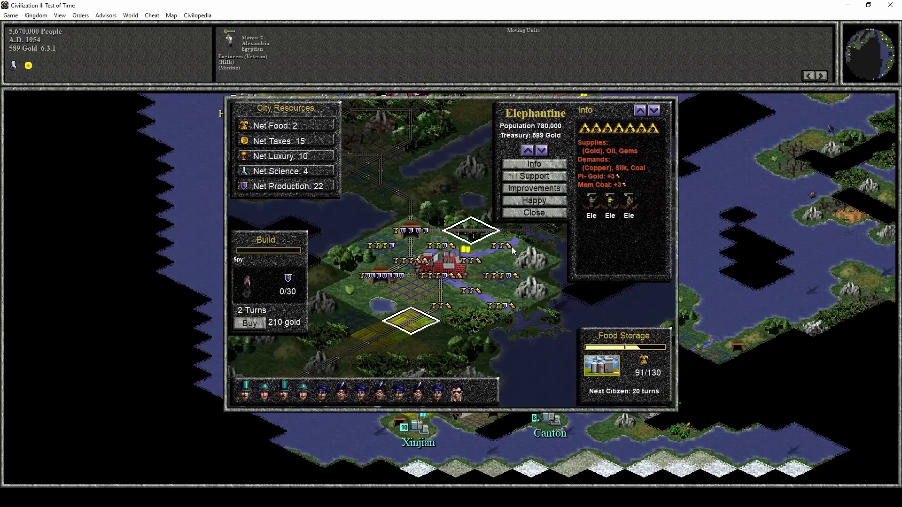
pyautogui.click(535, 213)
pyautogui.click(439, 179)
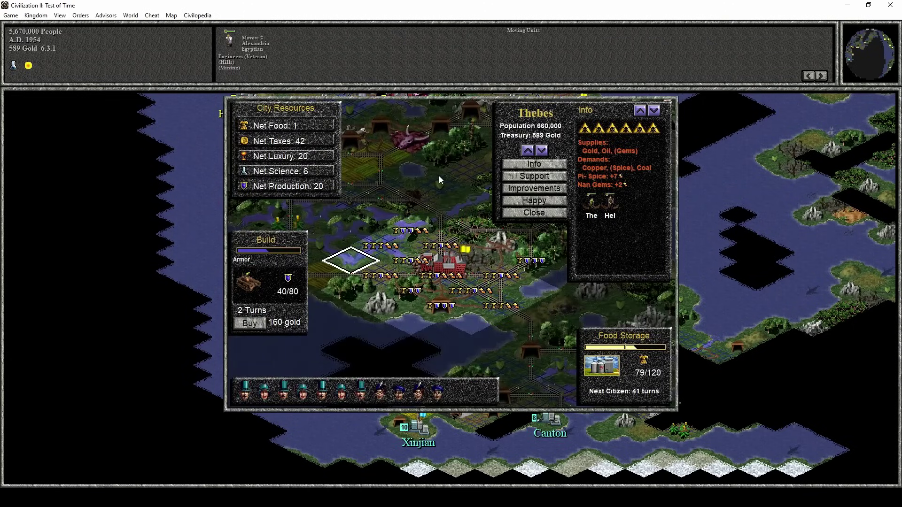
pyautogui.click(545, 210)
# - Reopen Nanking and activate its veteran spy
pyautogui.doubleClick(435, 362)
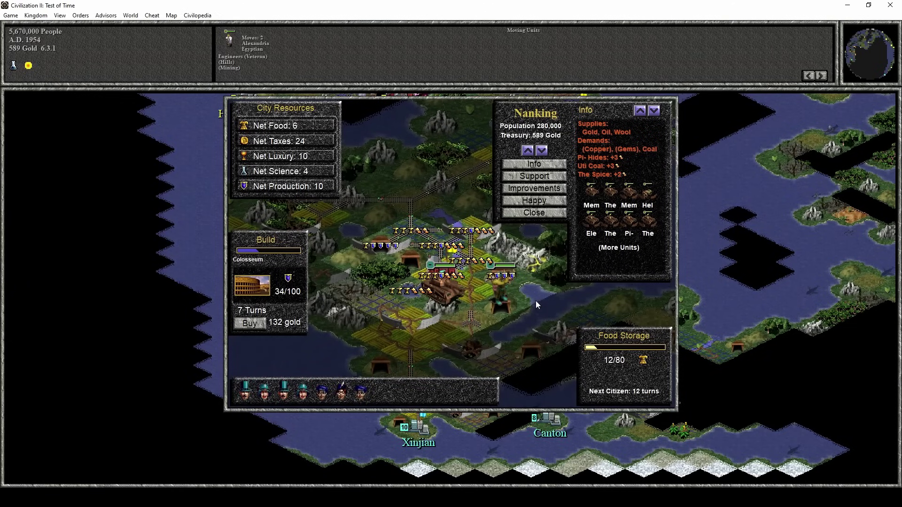
pyautogui.click(641, 114)
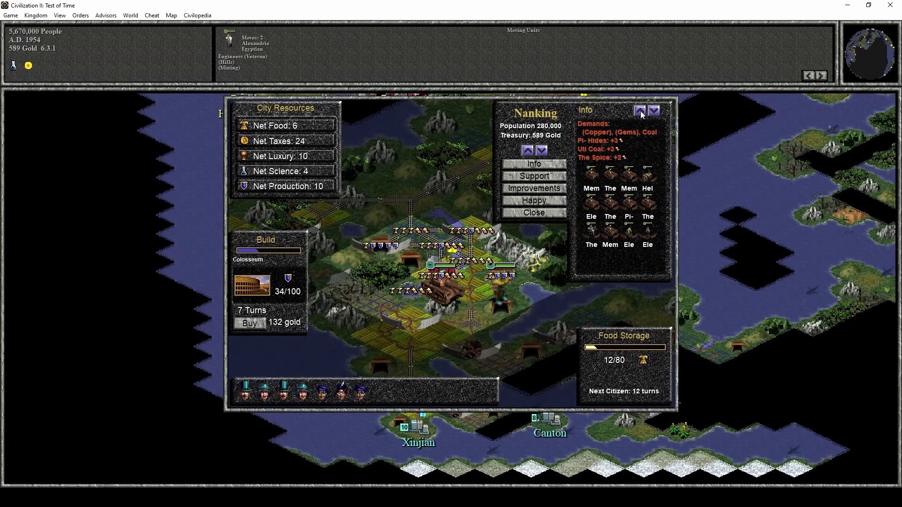
pyautogui.click(645, 233)
pyautogui.doubleClick(441, 300)
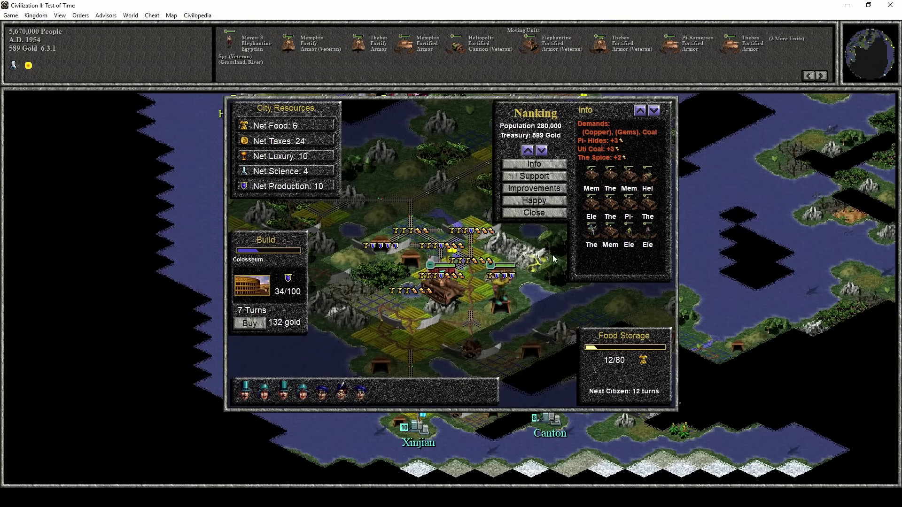
pyautogui.click(533, 211)
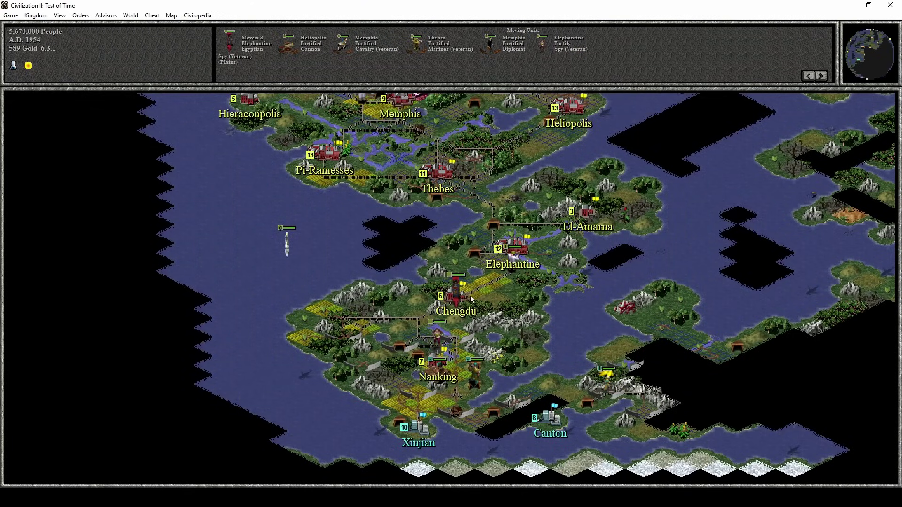
# - Skip the remaining unit and inspect a hill tile as the turn ends into A.D. 1955
pyautogui.press('space')
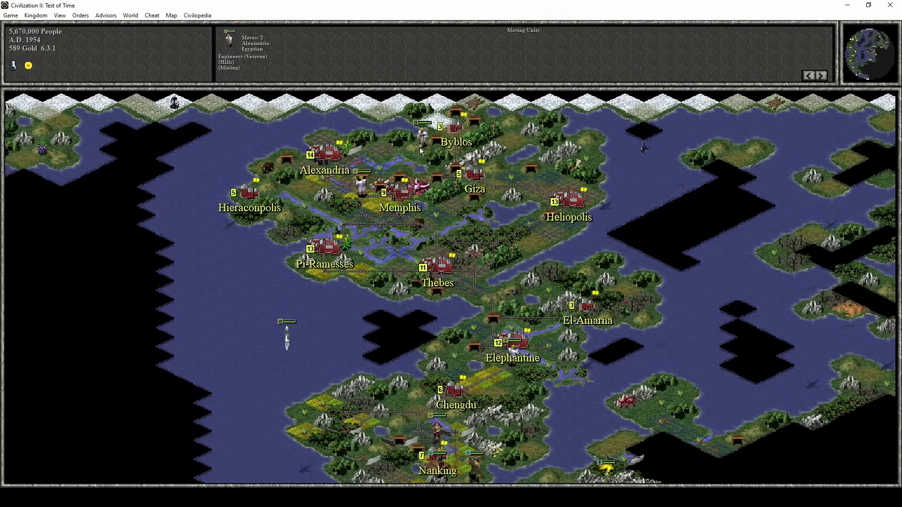
pyautogui.click(421, 242)
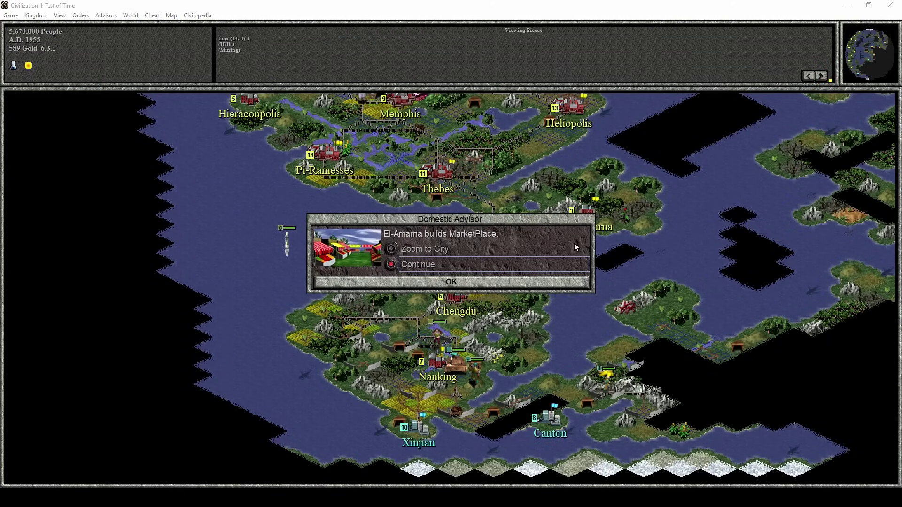
# - Open El-Amarna from the MarketPlace report and set its production to Colosseum
pyautogui.click(435, 251)
pyautogui.click(450, 282)
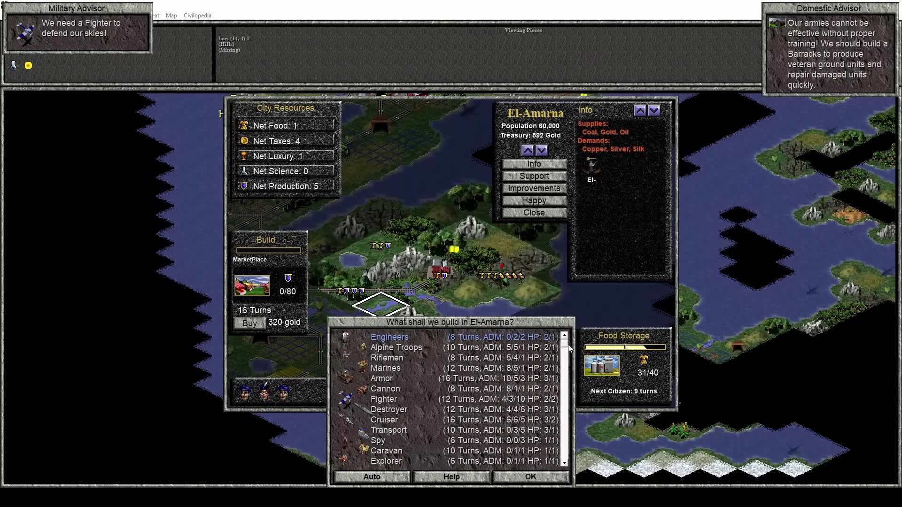
pyautogui.moveTo(568, 347); pyautogui.dragTo(564, 387)
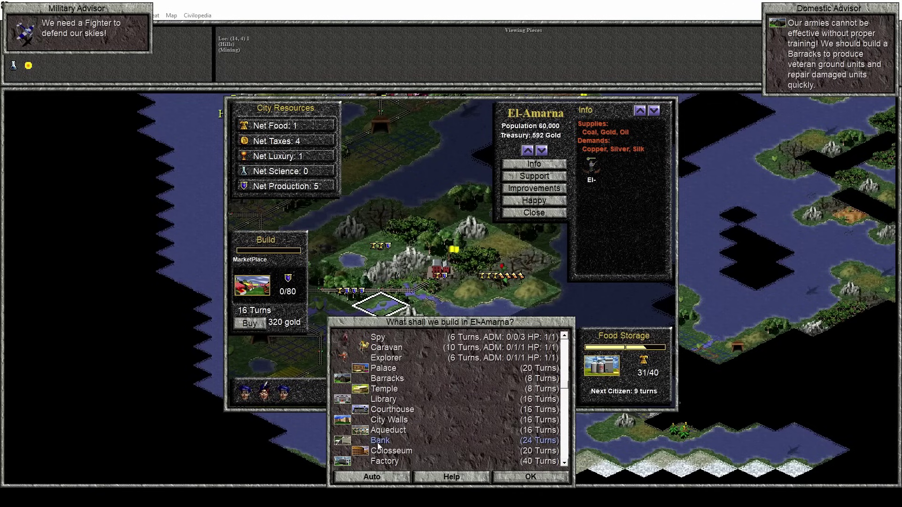
pyautogui.click(390, 451)
pyautogui.click(531, 477)
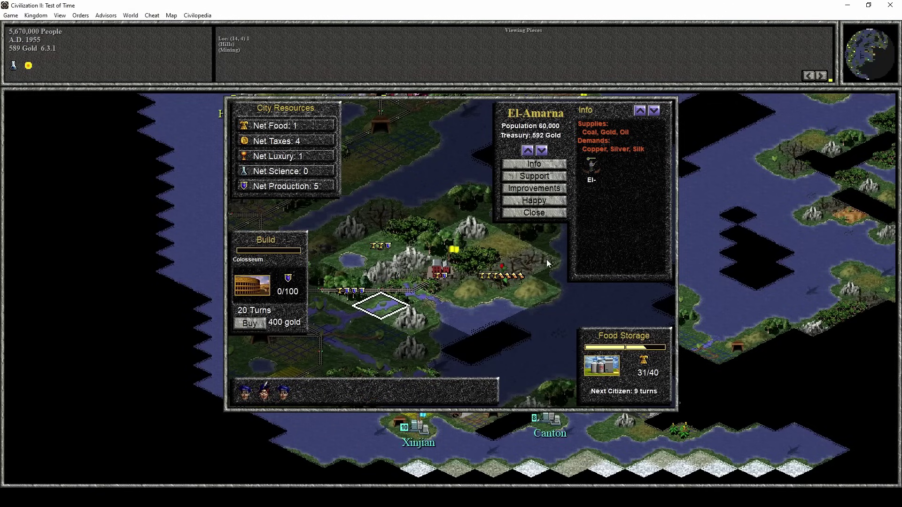
pyautogui.click(534, 212)
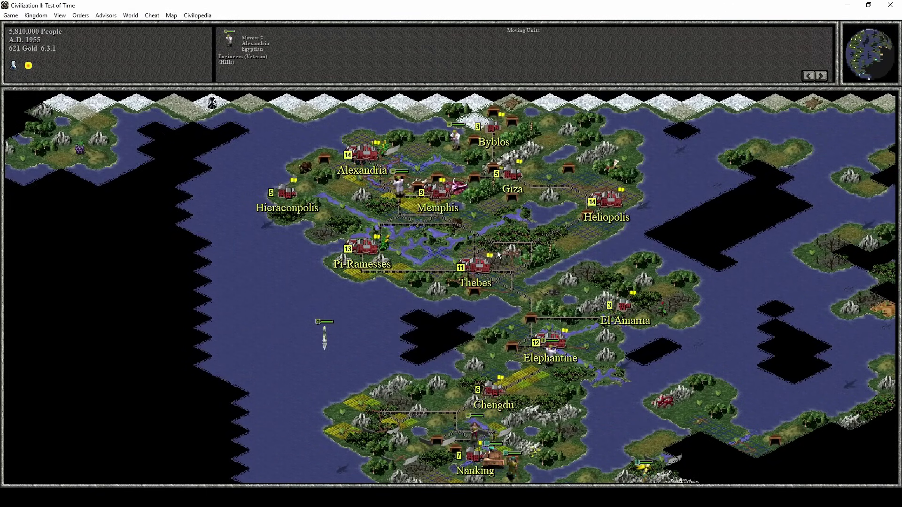
# - Skip the engineers, sail the cruiser south toward Chengdu, and inspect a tile near Nanking
pyautogui.press('space')
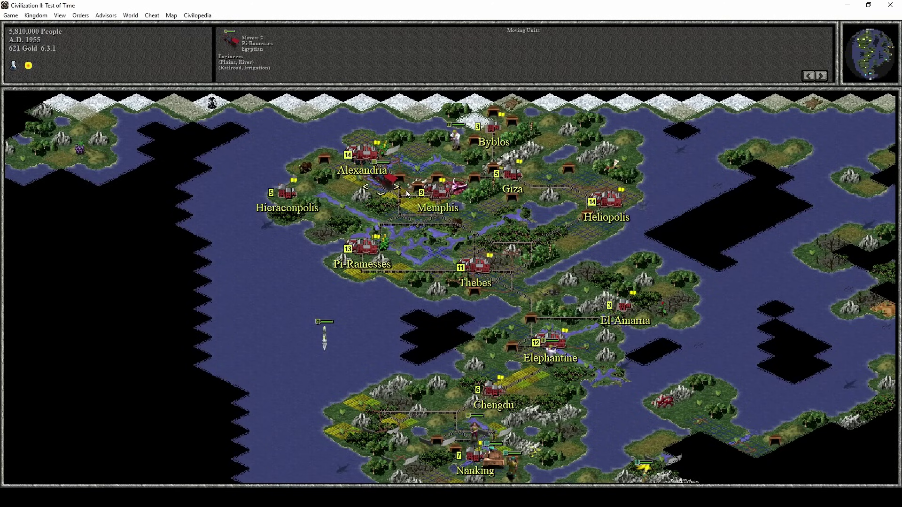
pyautogui.press('space')
pyautogui.press('KP_2')
pyautogui.press('KP_2')
pyautogui.press('KP_2')
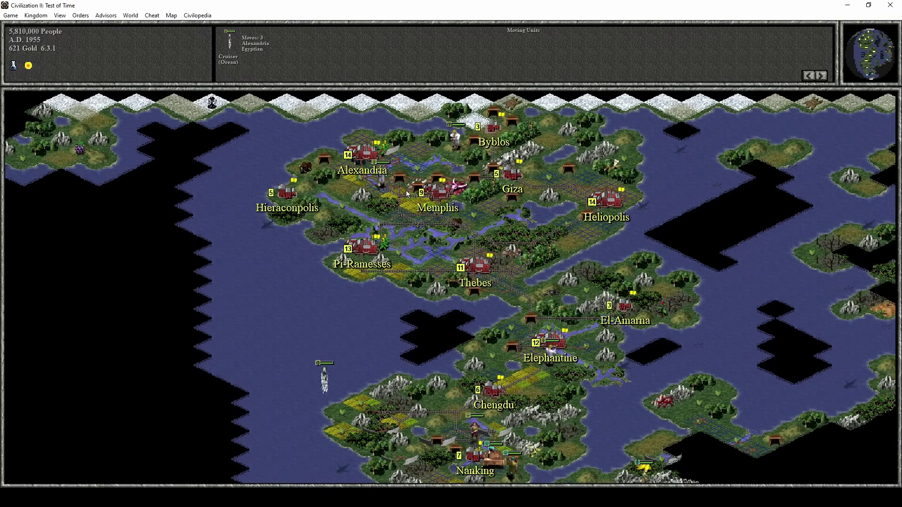
pyautogui.press('KP_2')
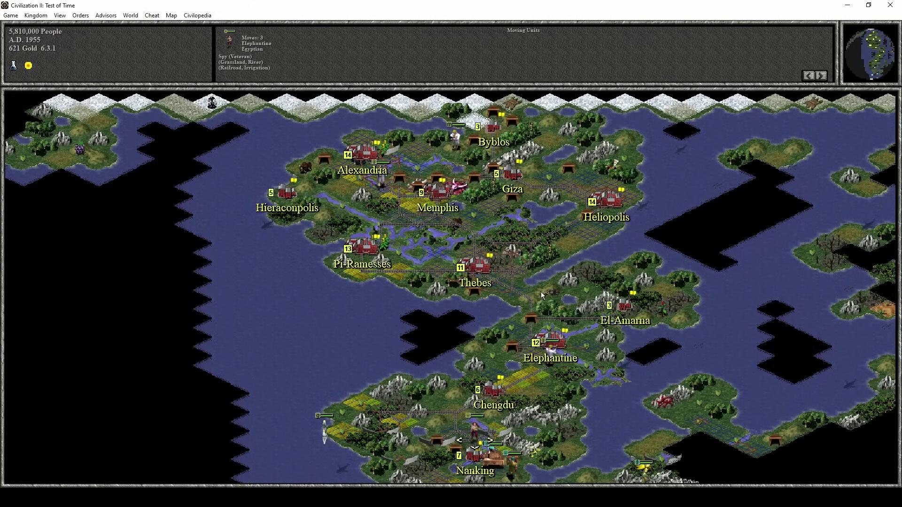
pyautogui.click(509, 399)
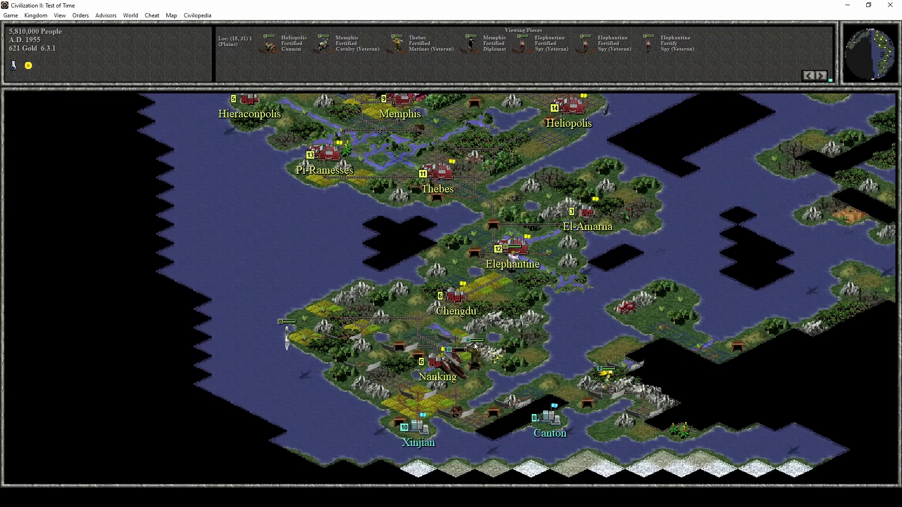
# - End the turn into A.D. 1956, dismiss the spy report, and activate three armor units in Nanking
pyautogui.press('Return')
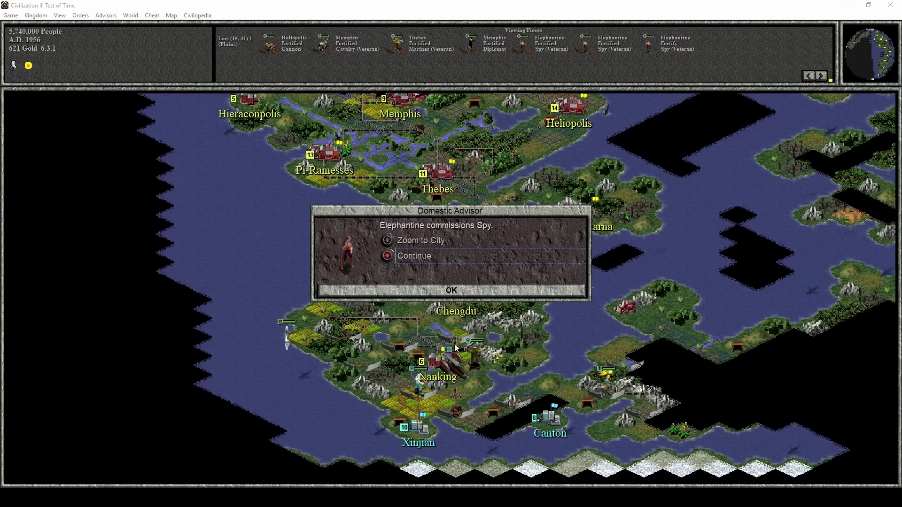
pyautogui.click(426, 291)
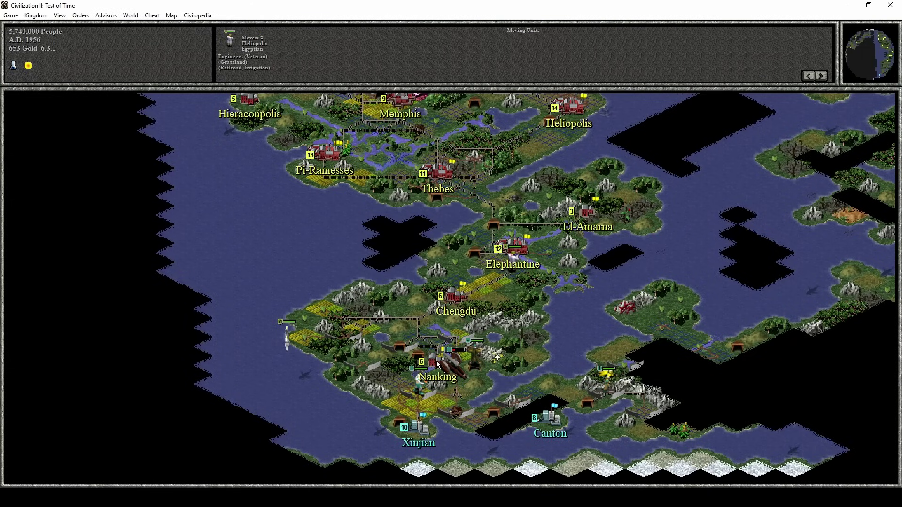
pyautogui.doubleClick(437, 365)
pyautogui.click(606, 220)
pyautogui.click(458, 302)
pyautogui.click(424, 337)
pyautogui.press('Escape')
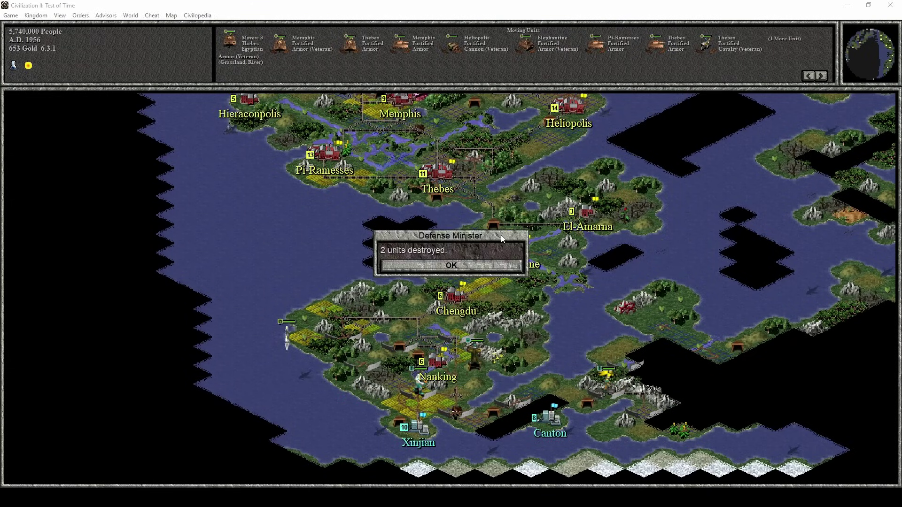
# - Dismiss the two-units-destroyed report and inspect the Chinese Fanatics and the armor stack
pyautogui.click(435, 268)
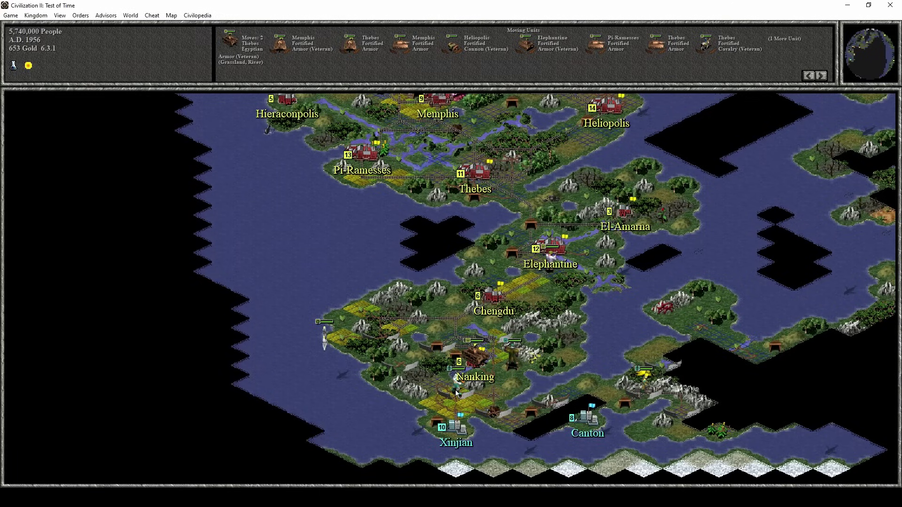
pyautogui.click(456, 393)
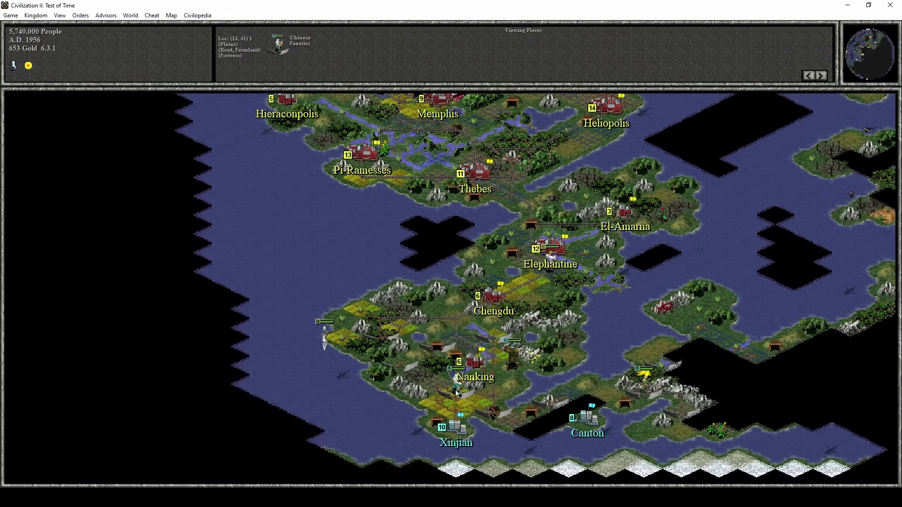
pyautogui.click(475, 366)
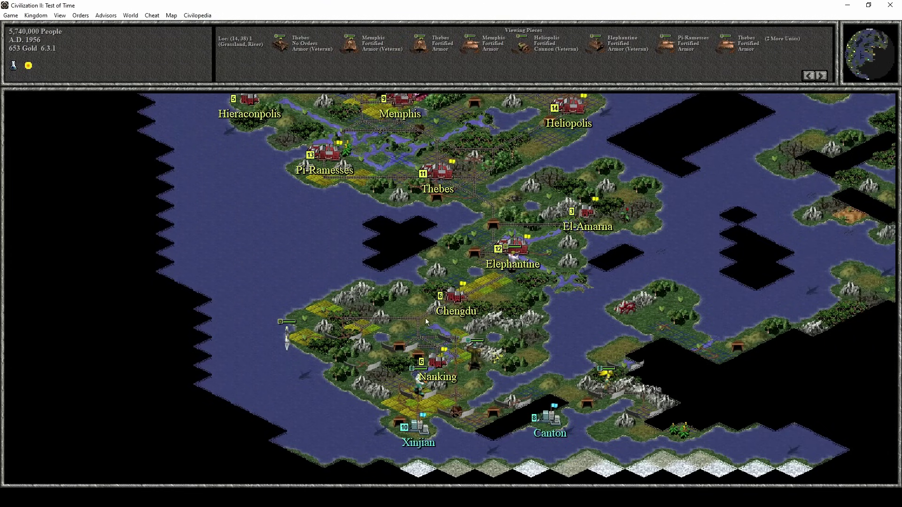
# - Read the Civilopedia Fanatics entry: cost 20, attack 4, defense 4, requires Fundamentalism
pyautogui.click(197, 15)
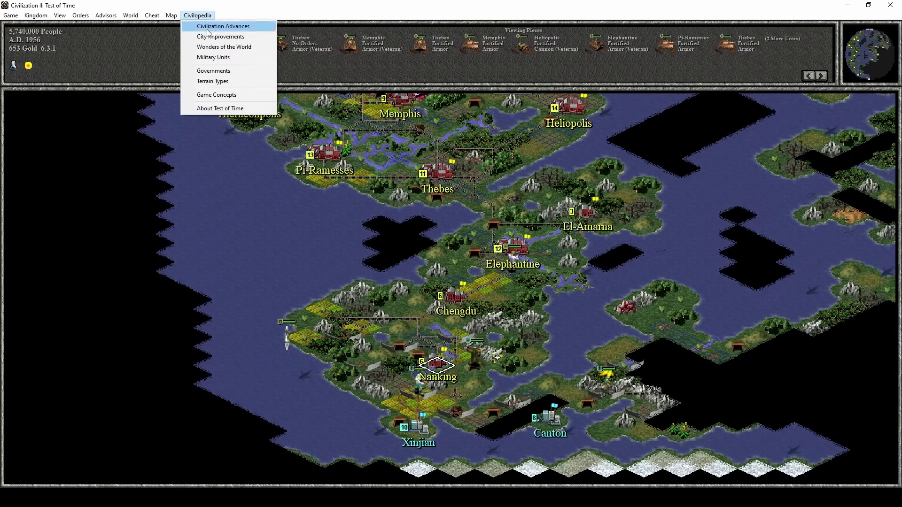
pyautogui.click(229, 58)
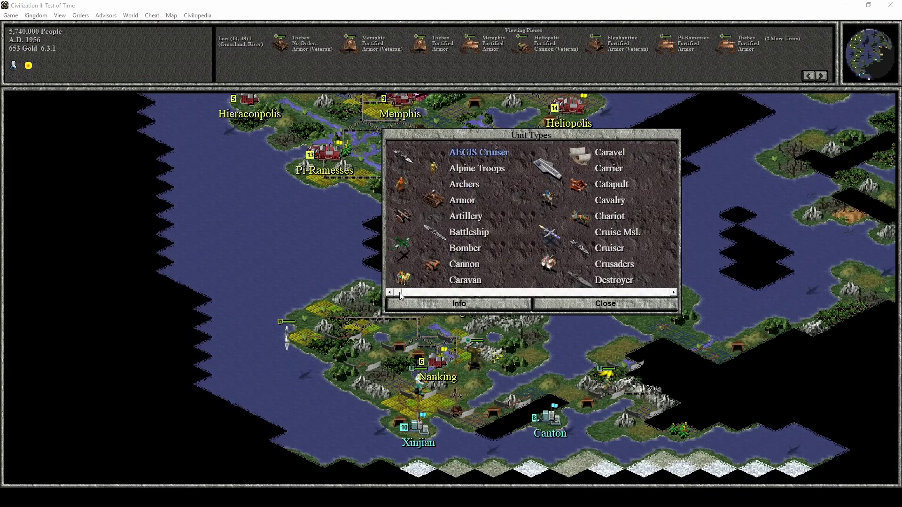
pyautogui.click(417, 292)
pyautogui.click(478, 292)
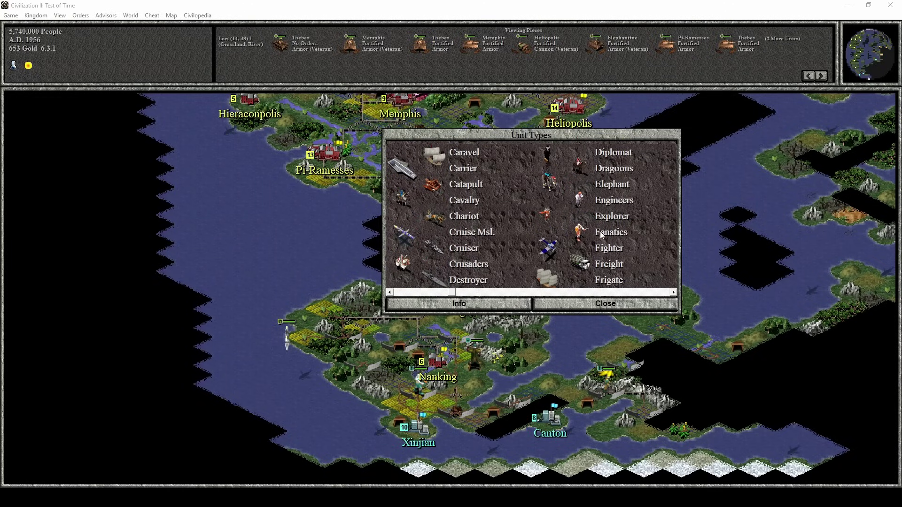
pyautogui.click(611, 233)
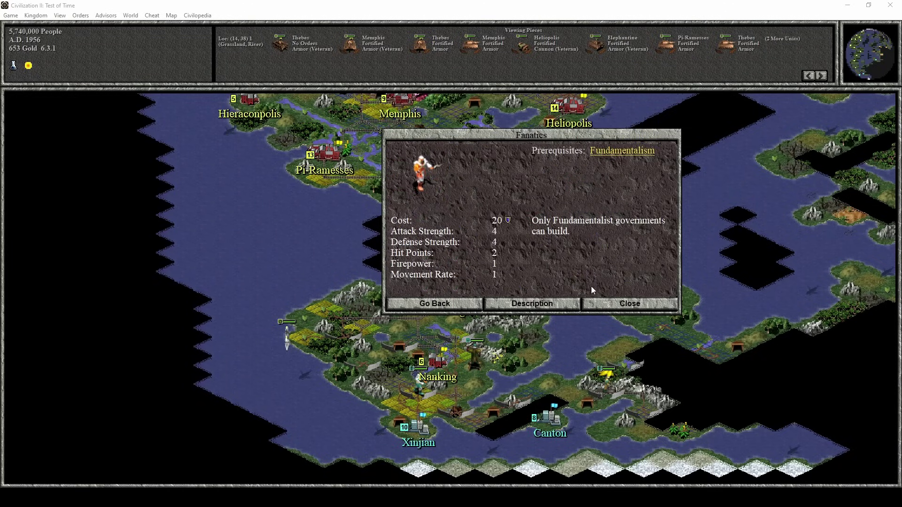
# - Wake an Armor in Nanking's city view so it can take orders
pyautogui.click(629, 303)
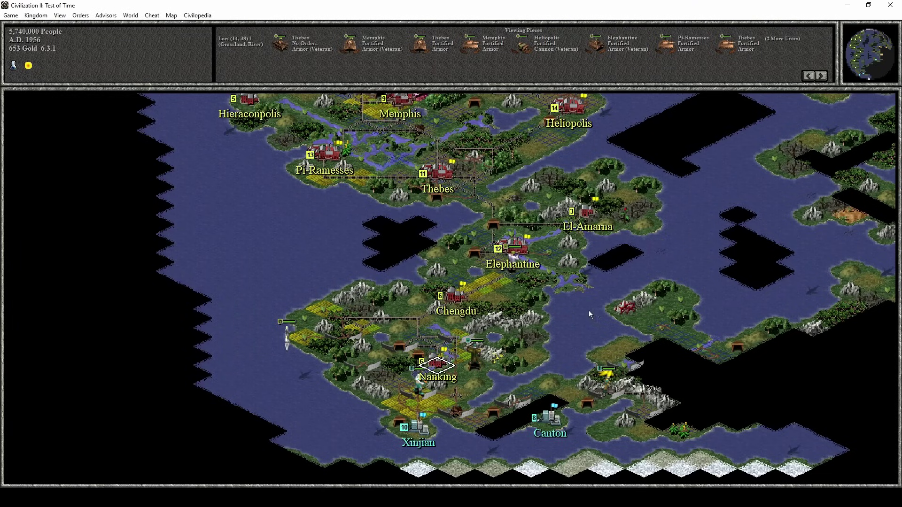
pyautogui.doubleClick(437, 363)
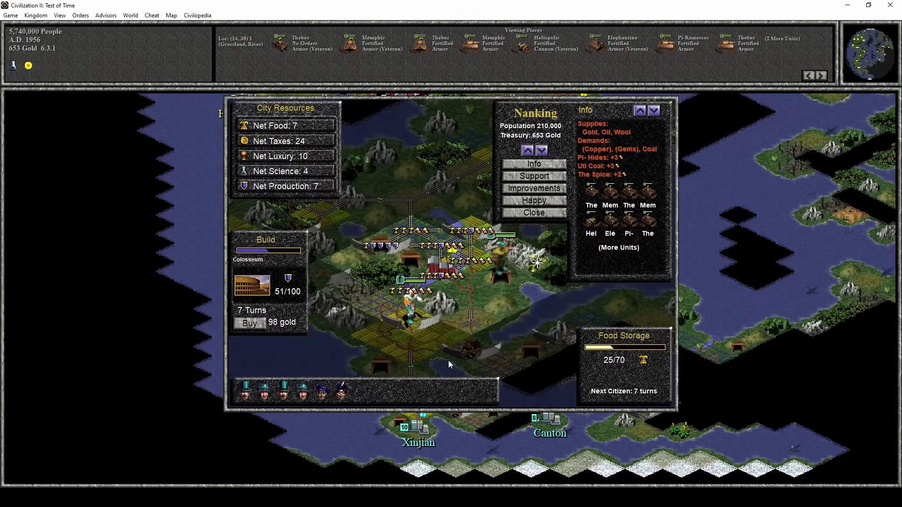
pyautogui.click(609, 196)
pyautogui.click(427, 310)
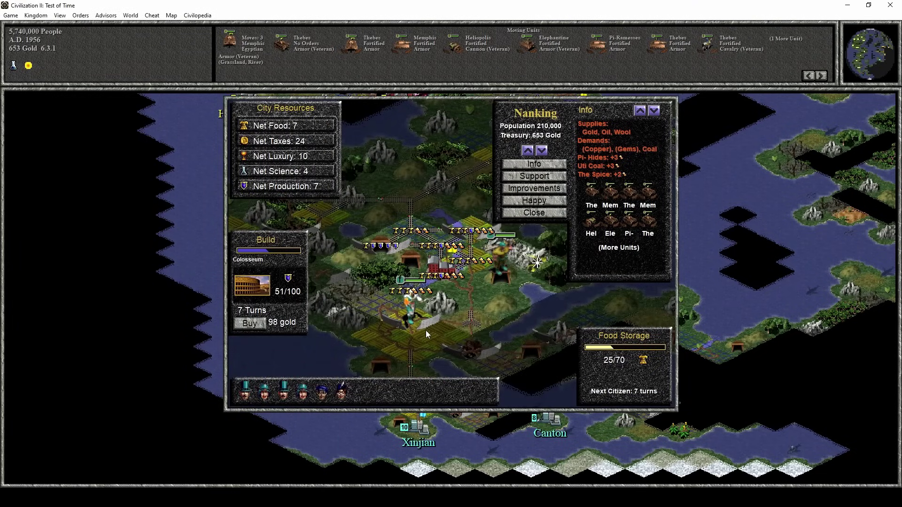
pyautogui.click(533, 214)
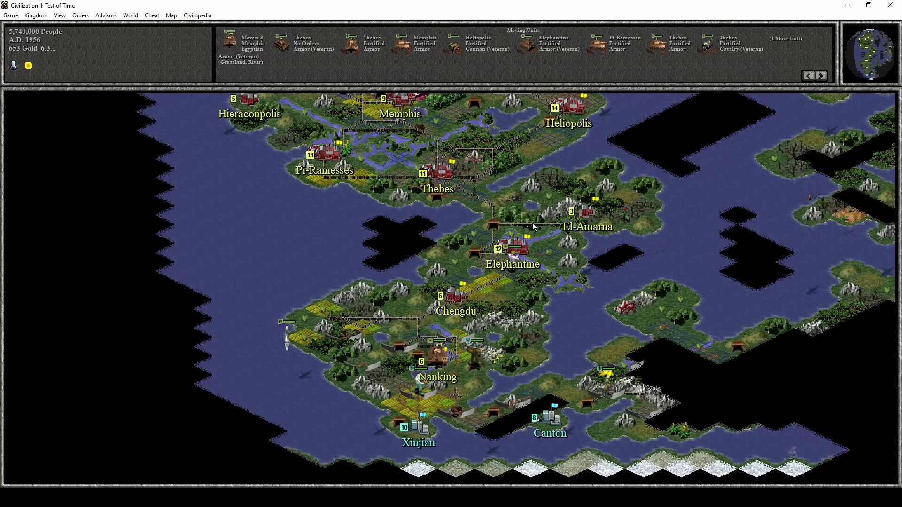
# - Move the Armor north out of Nanking with the keypad
pyautogui.press('Right')
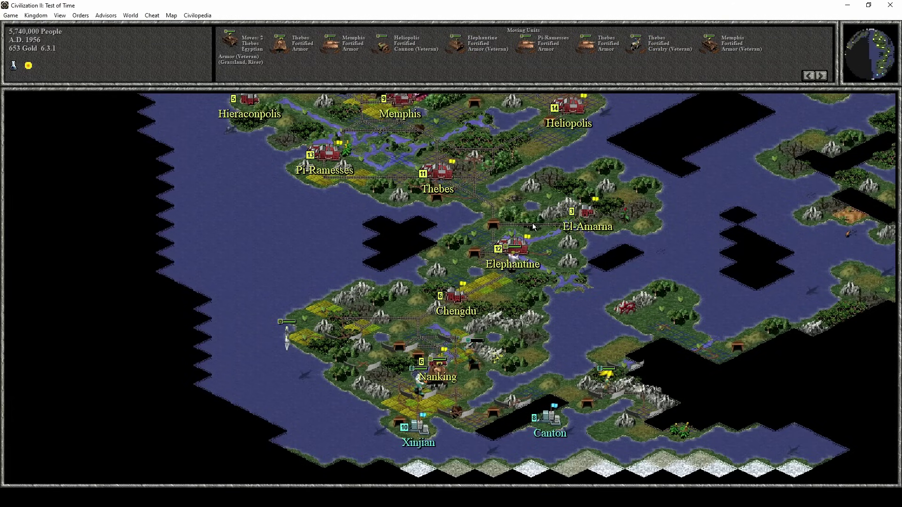
pyautogui.press('KP_8')
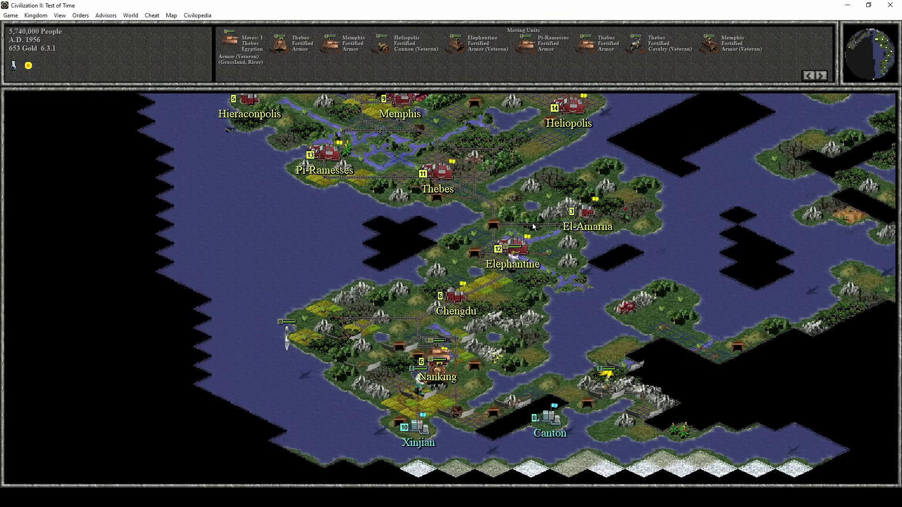
pyautogui.press('KP_8')
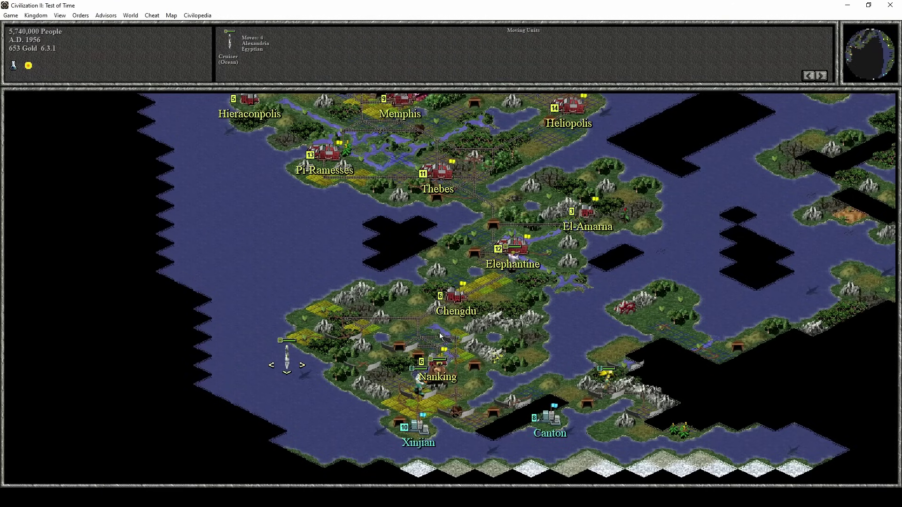
# - Look over the southern cities, briefly checking Chengdu's city view
pyautogui.click(488, 195)
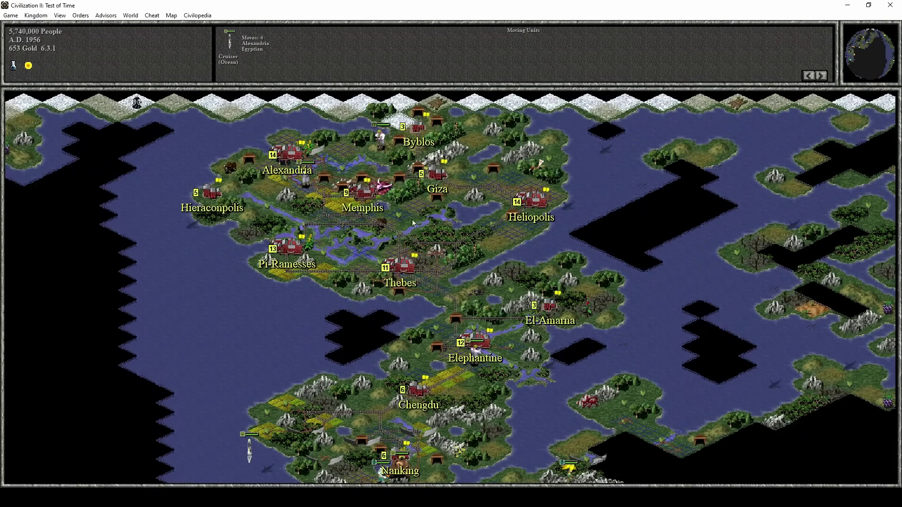
pyautogui.click(400, 428)
pyautogui.click(438, 408)
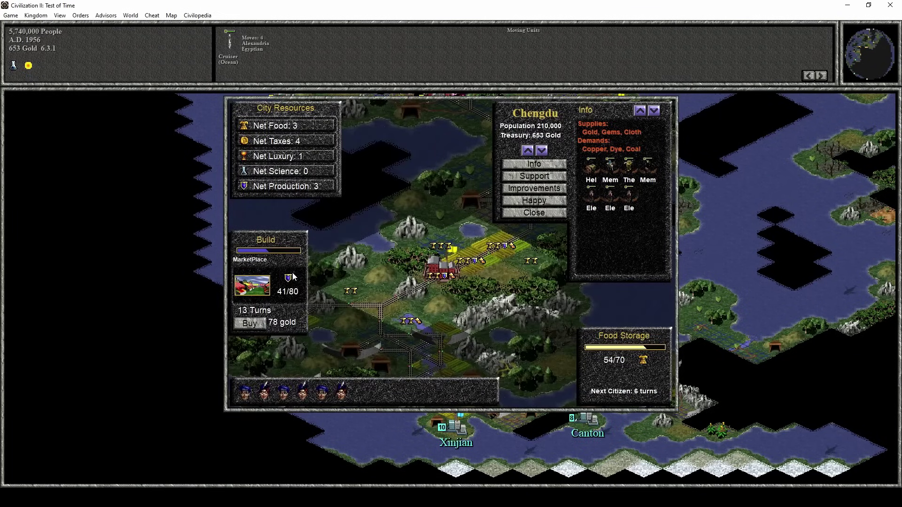
pyautogui.click(533, 213)
pyautogui.click(535, 191)
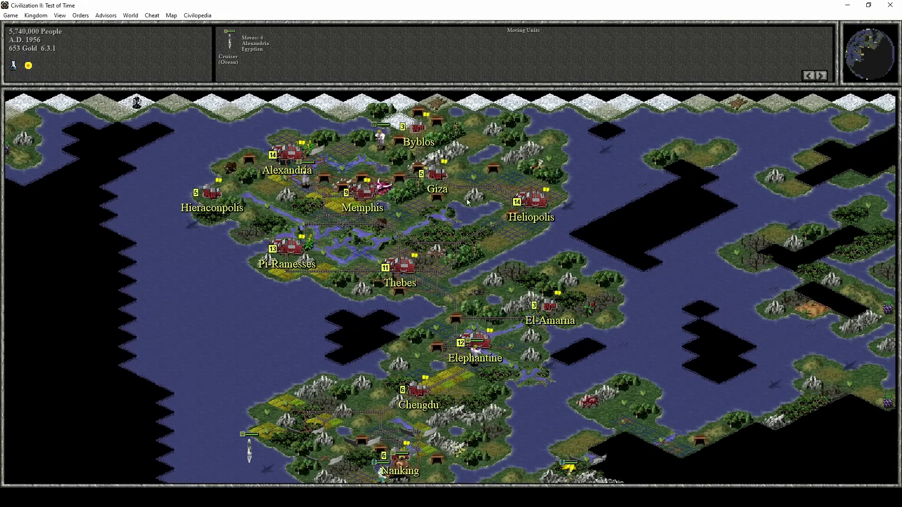
# - Skip the Engineers and sail the Alexandria cruiser west, then southwest
pyautogui.press('space')
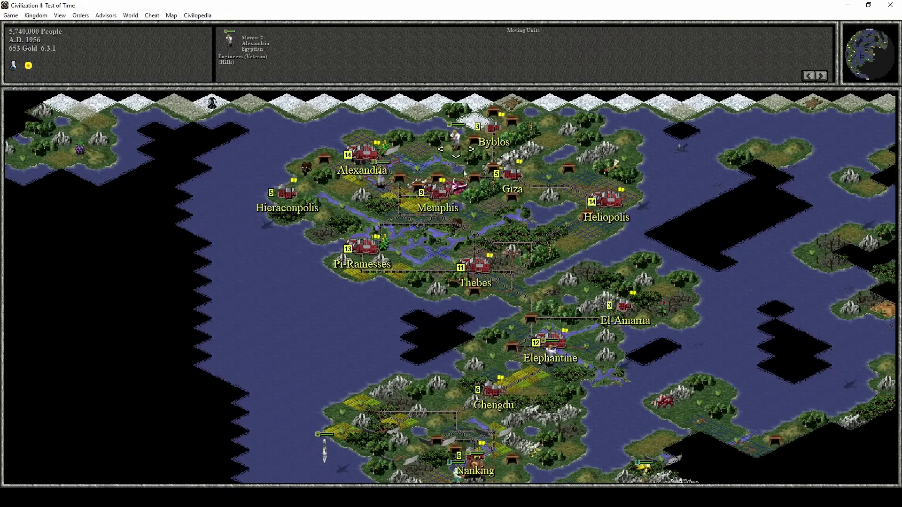
pyautogui.press('space')
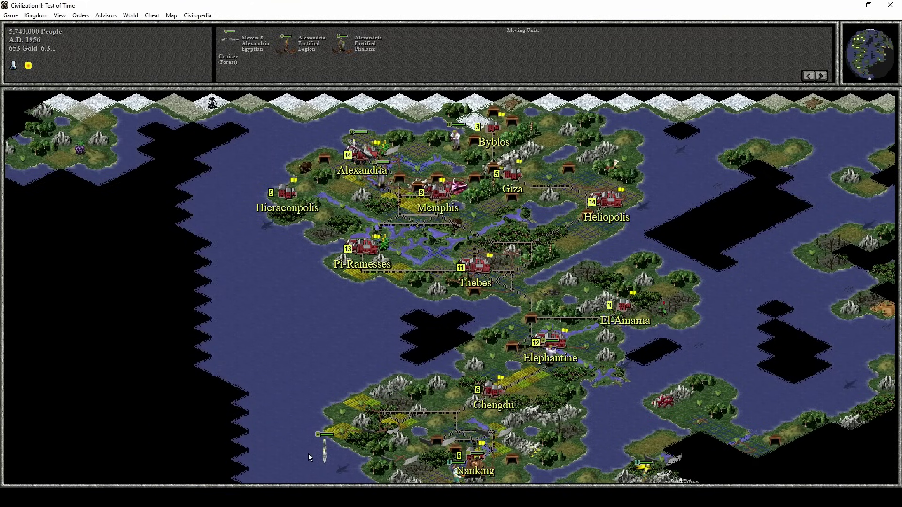
pyautogui.press('Left')
pyautogui.press('Left')
pyautogui.press('Left')
pyautogui.press('Down')
pyautogui.press('End')
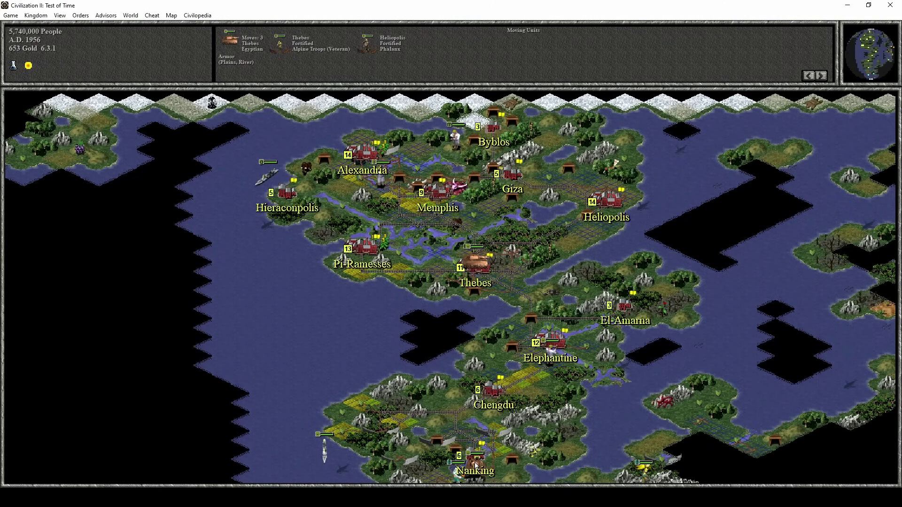
# - Move an Armor into Thebes and make the cruiser active near the southern cities
pyautogui.press('Left')
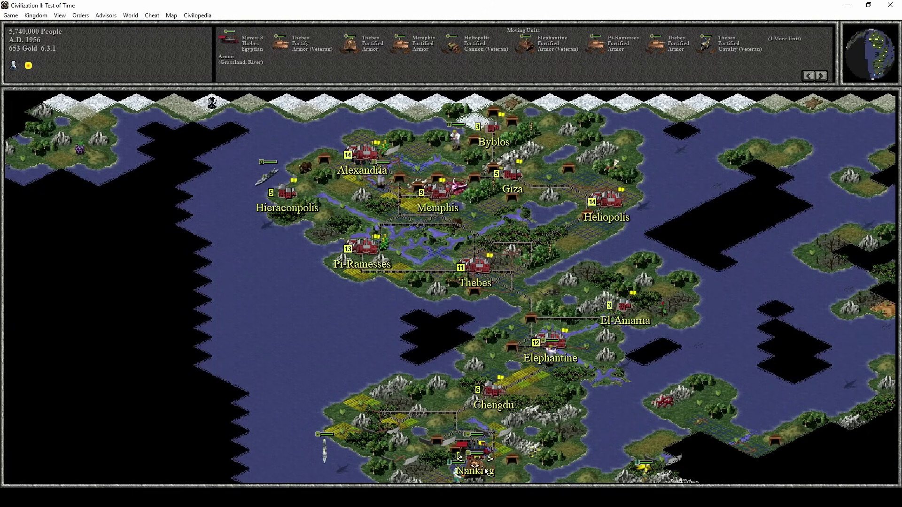
pyautogui.press('space')
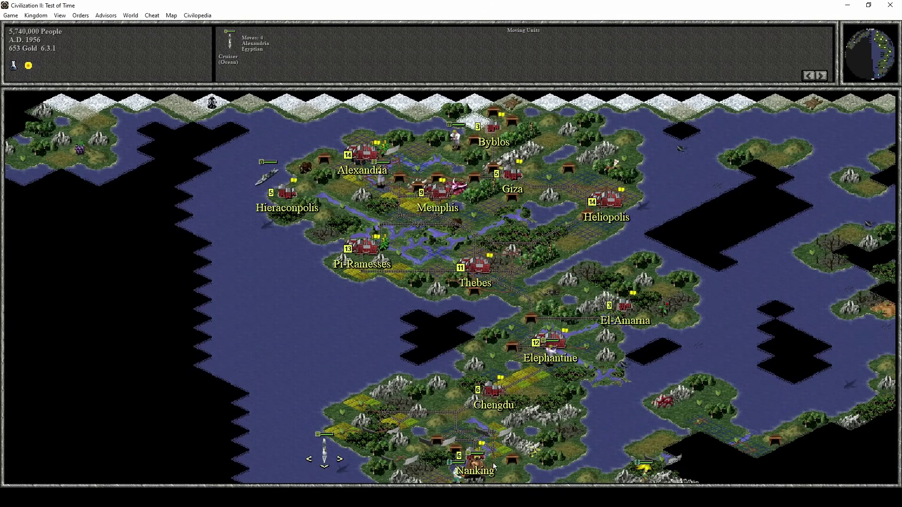
pyautogui.click(493, 462)
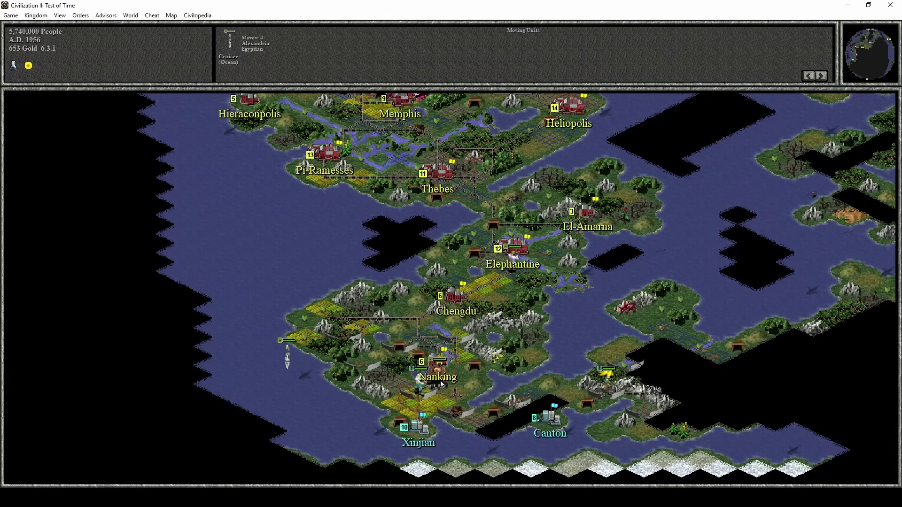
pyautogui.click(434, 174)
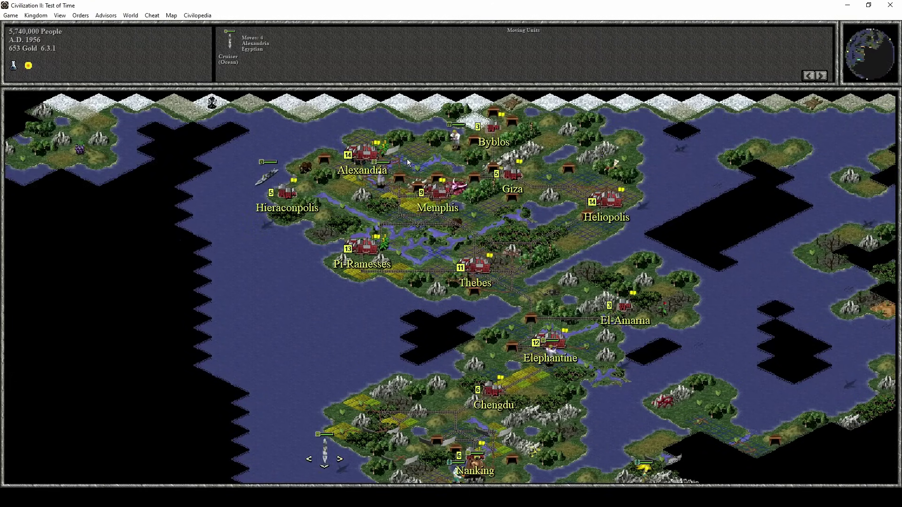
pyautogui.click(550, 364)
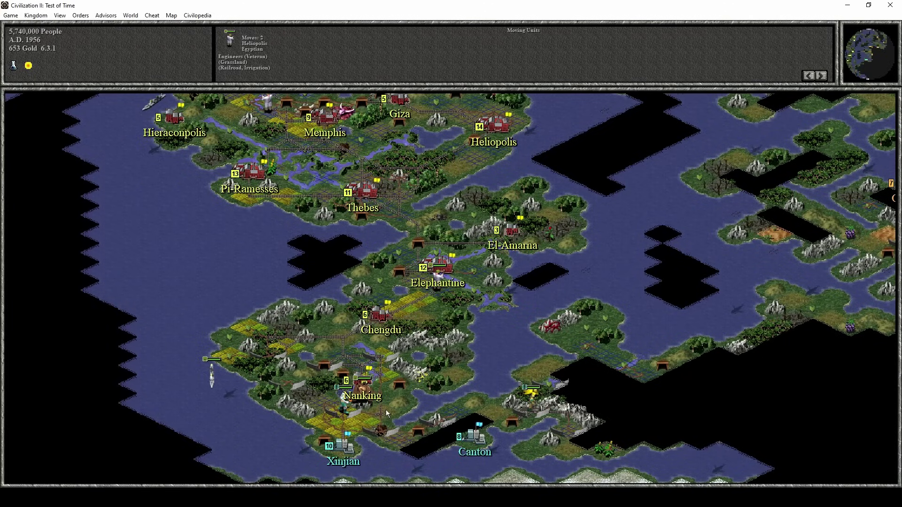
pyautogui.click(381, 397)
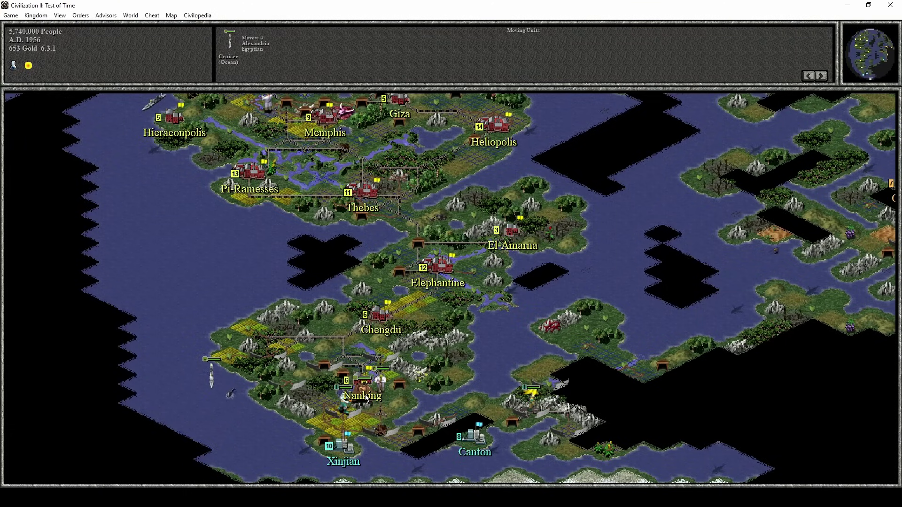
pyautogui.press('c')
# - Review Unit Information for two of Nanking's supported veteran Armor, then close Nanking
pyautogui.click(437, 358)
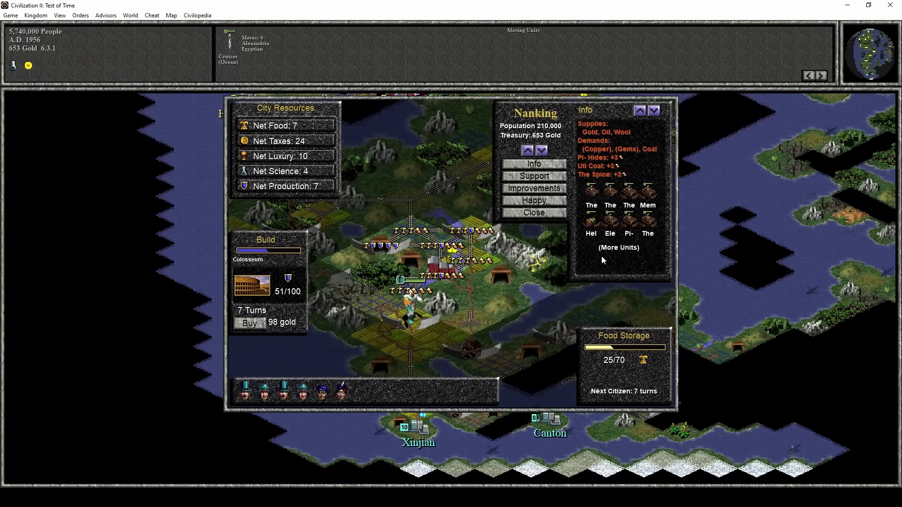
pyautogui.click(543, 151)
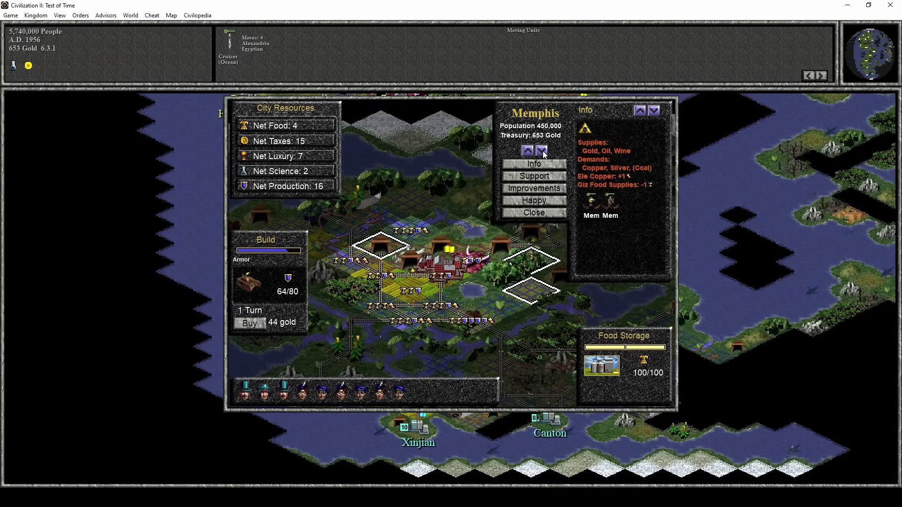
pyautogui.click(529, 151)
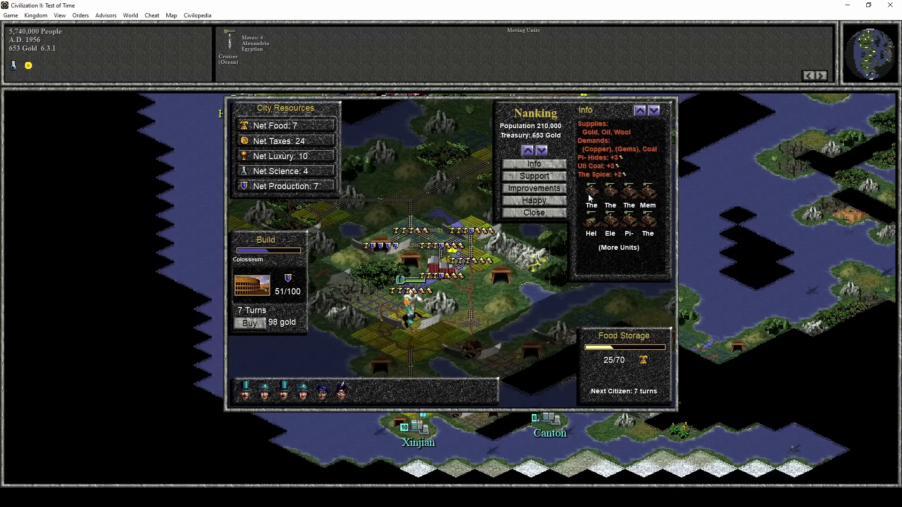
pyautogui.click(593, 196)
pyautogui.click(434, 285)
pyautogui.click(471, 320)
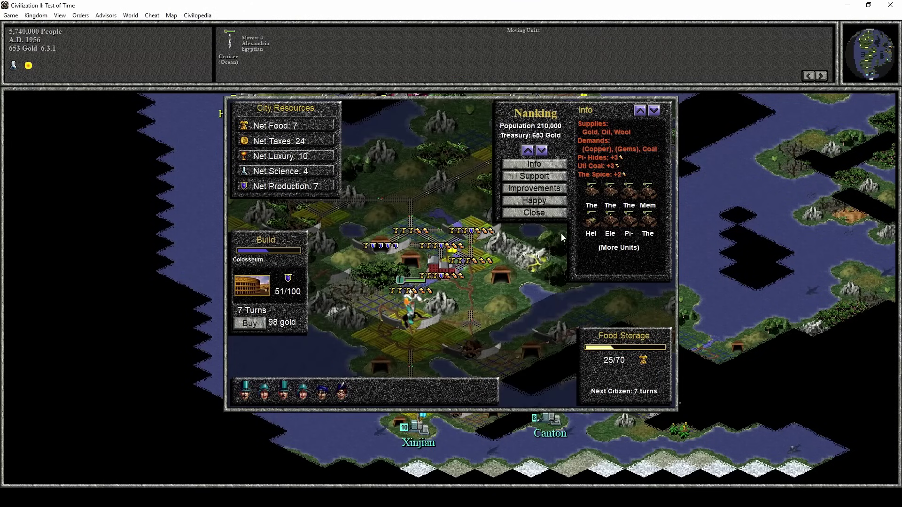
pyautogui.click(612, 194)
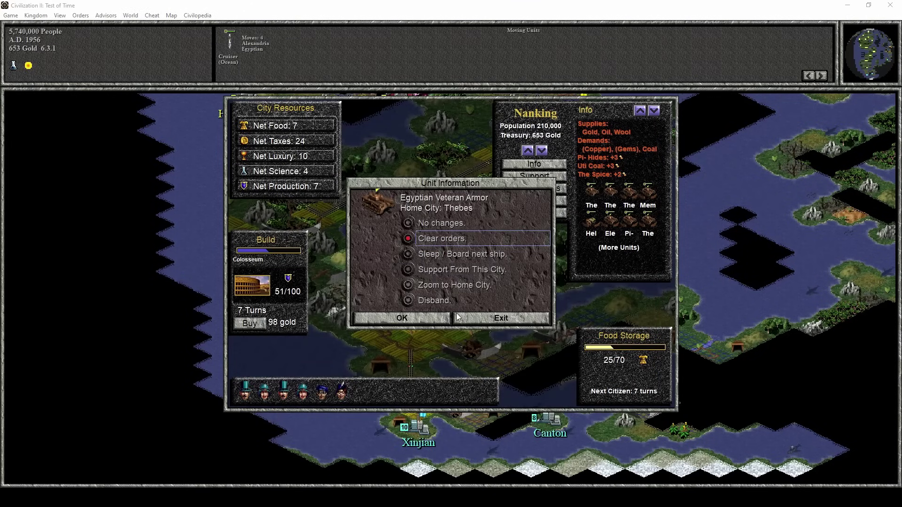
pyautogui.click(422, 321)
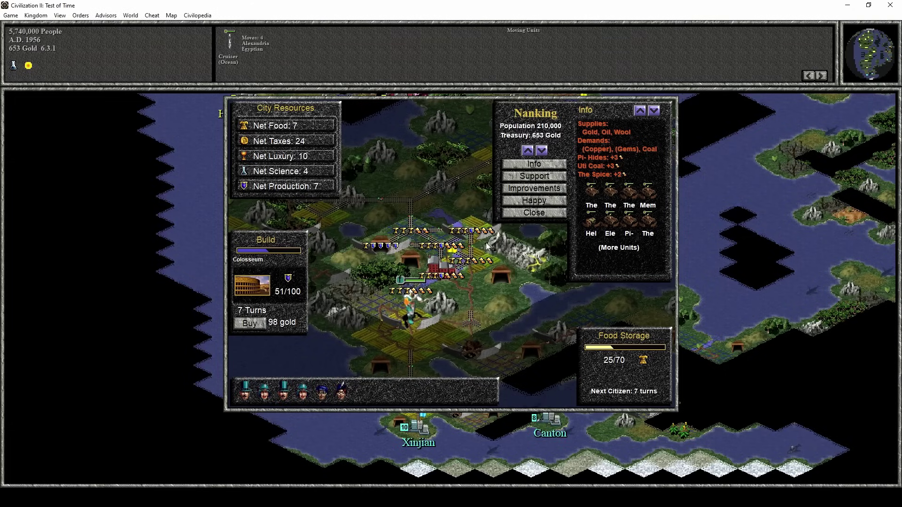
pyautogui.click(422, 328)
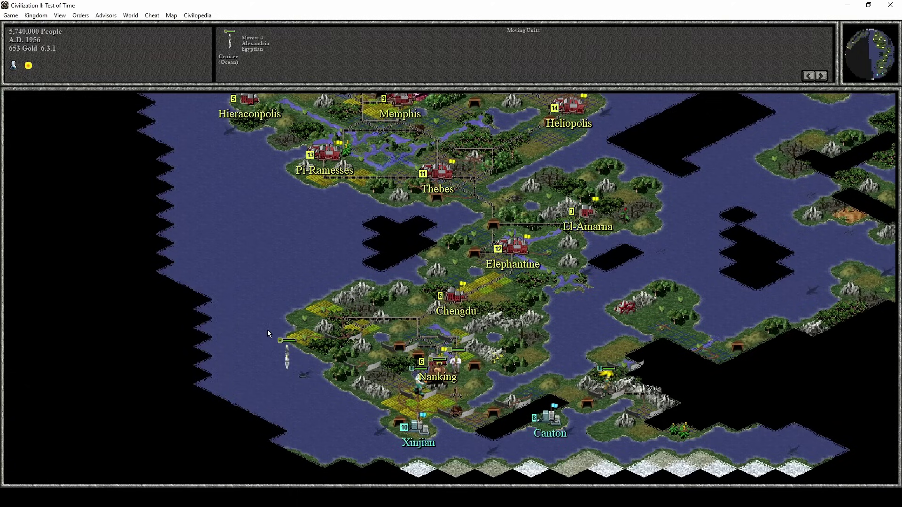
# - Switch to the Elephantine spy, inspect the stack at (15,31), and end the turn
pyautogui.press('w')
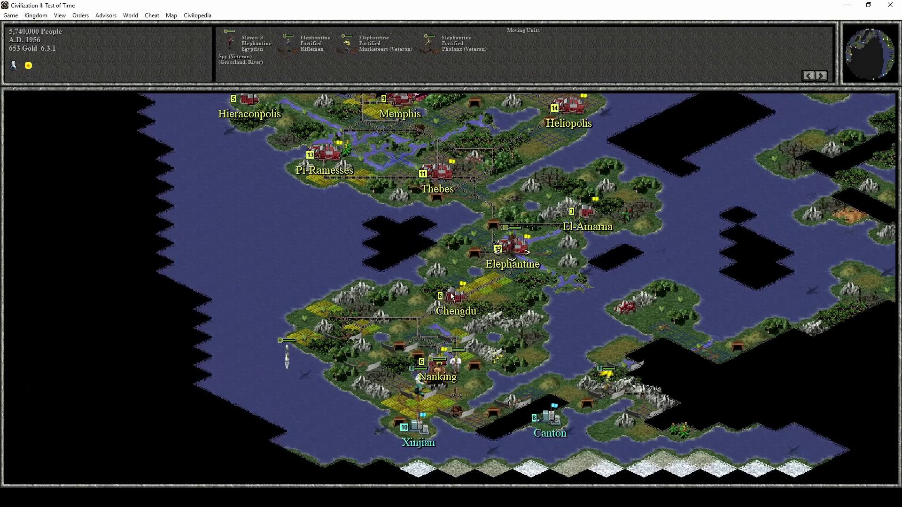
pyautogui.click(452, 298)
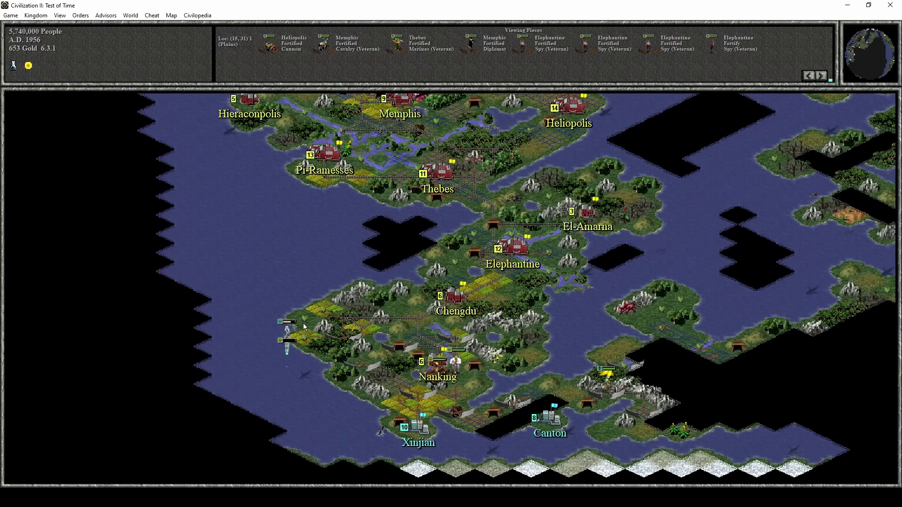
pyautogui.press('space')
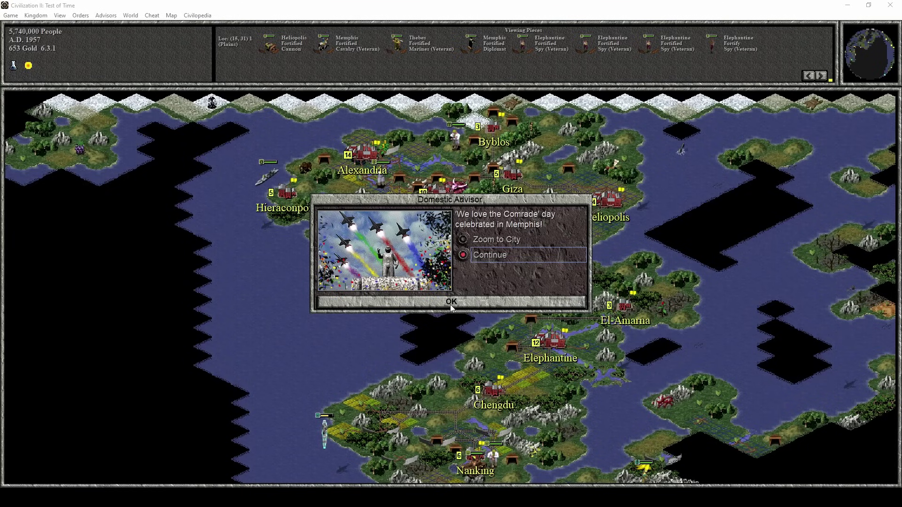
# - Dismiss the Memphis celebration notice and move the Armor east, then southwest onto hills
pyautogui.click(450, 303)
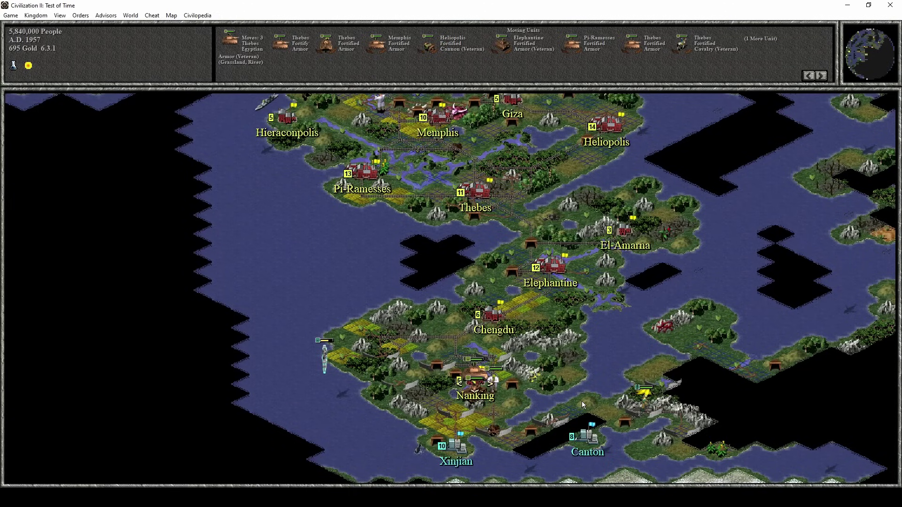
pyautogui.press('Right')
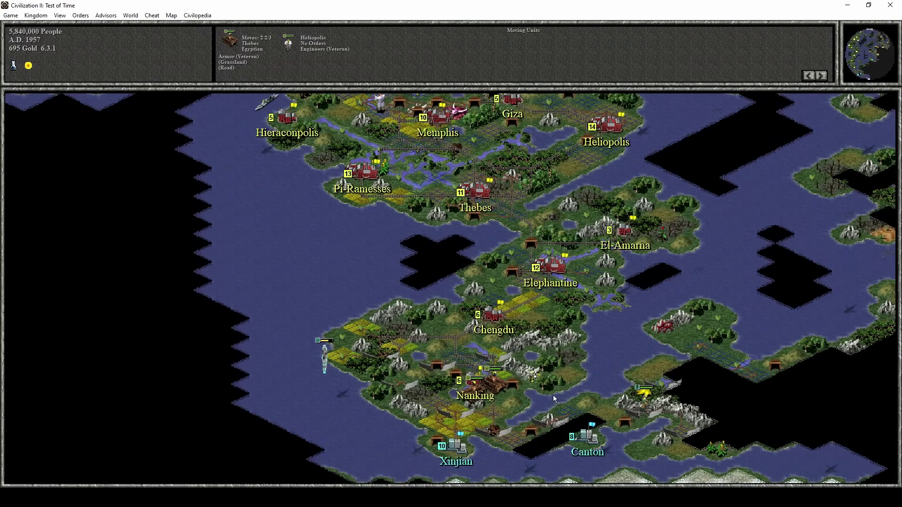
pyautogui.press('f')
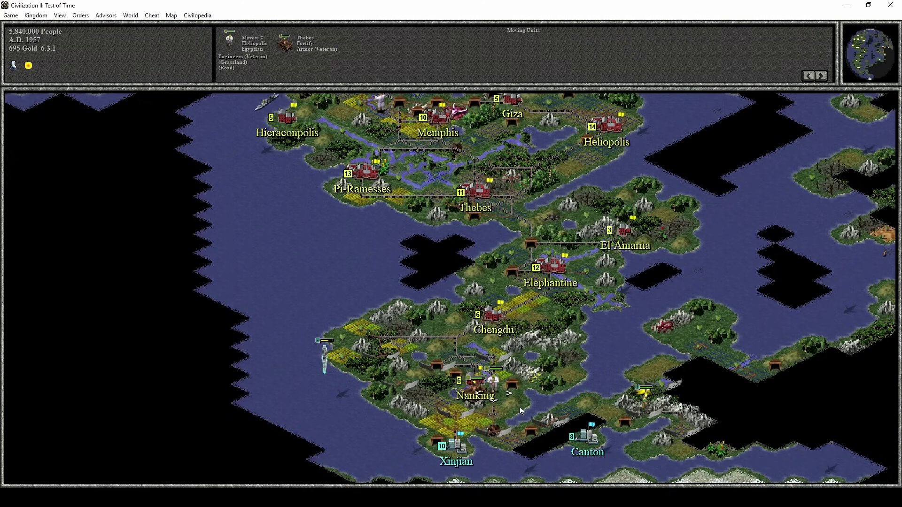
pyautogui.press('space')
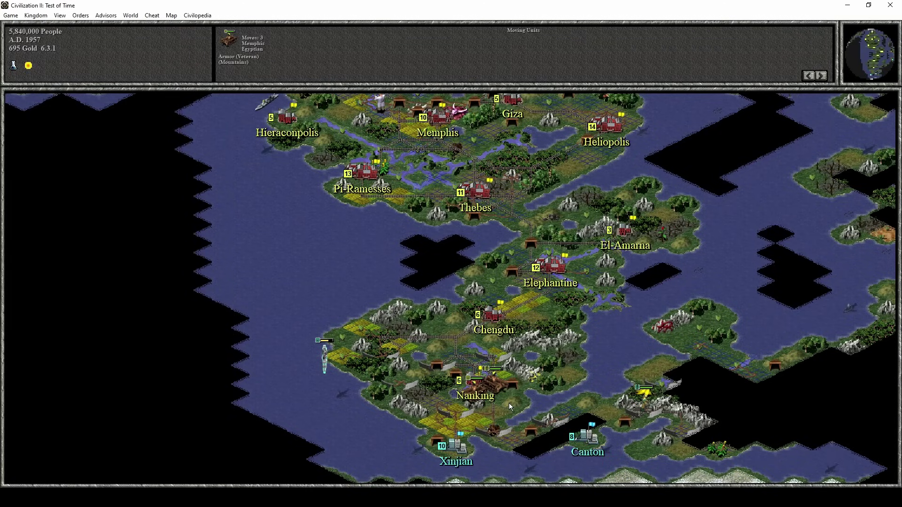
pyautogui.press('End')
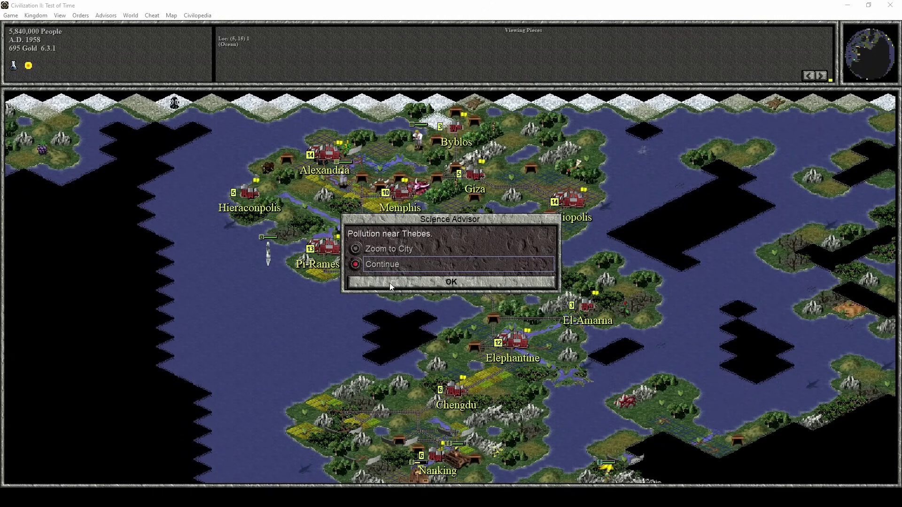
# - Clear the Thebes pollution report and cycle from the cruiser to the Heliopolis Engineers
pyautogui.click(390, 282)
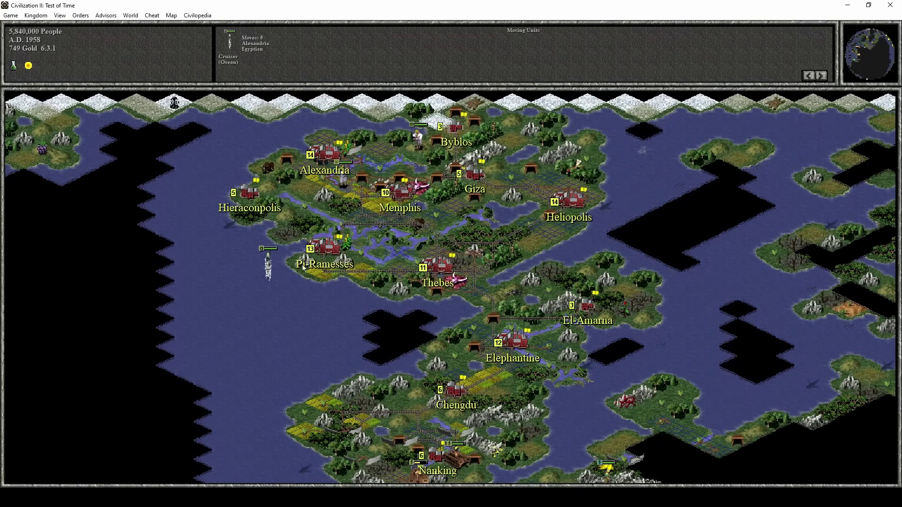
pyautogui.press('space')
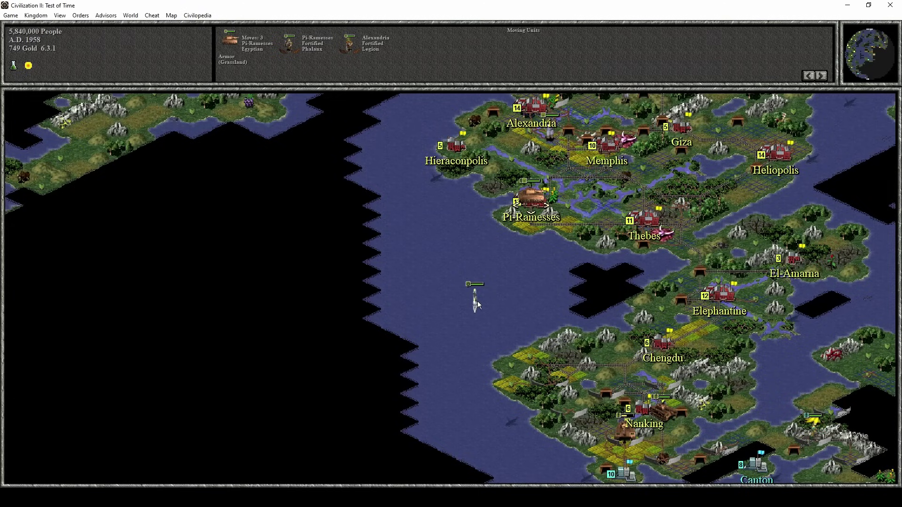
pyautogui.click(477, 301)
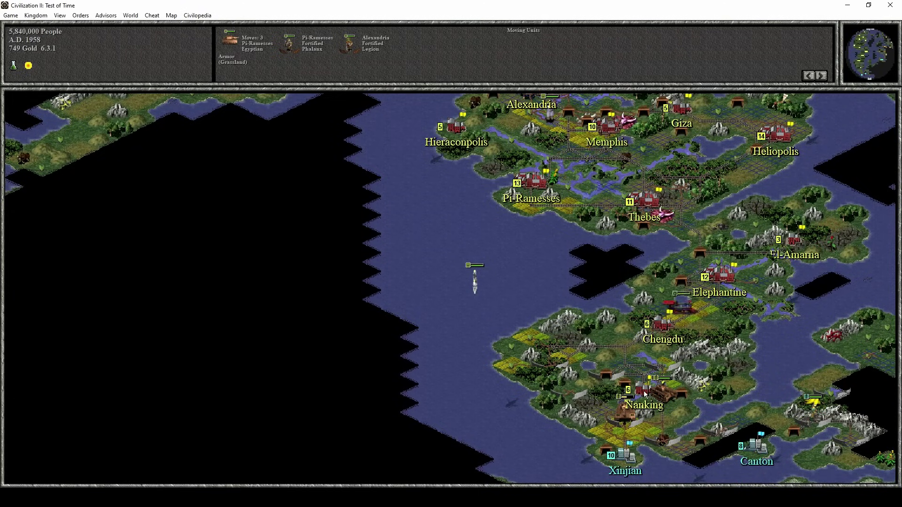
pyautogui.press('space')
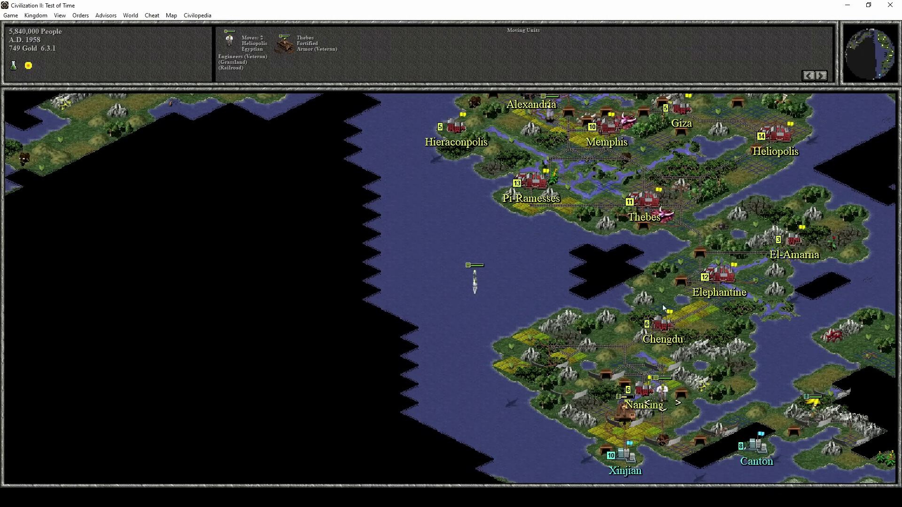
# - Page through the city overviews from Thebes to Hieraconpolis
pyautogui.doubleClick(649, 209)
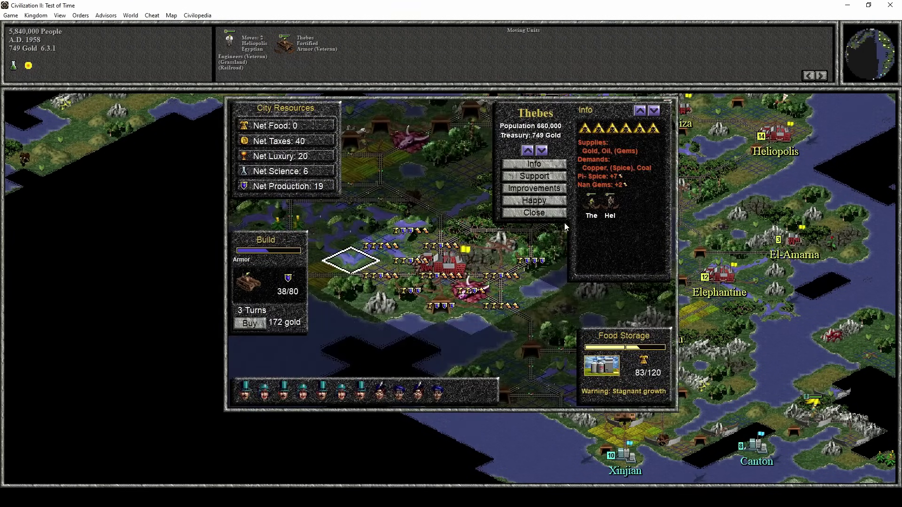
pyautogui.click(541, 150)
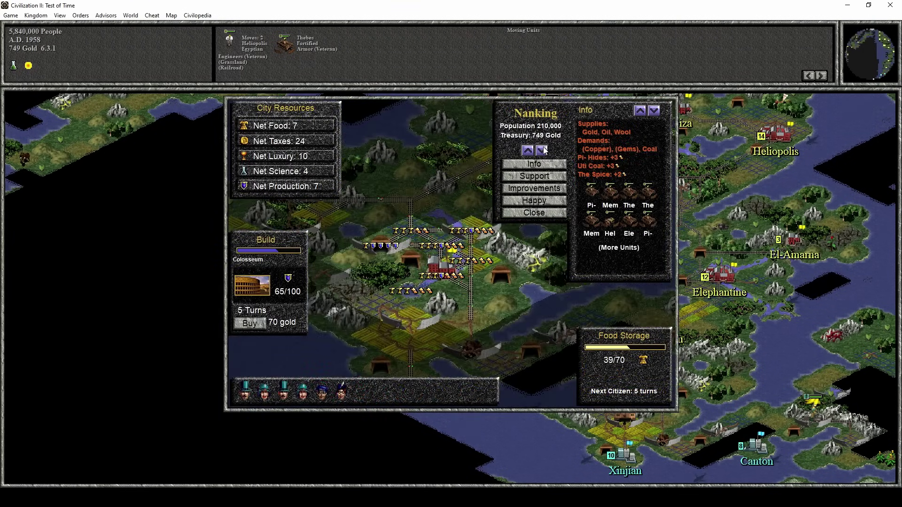
pyautogui.click(541, 150)
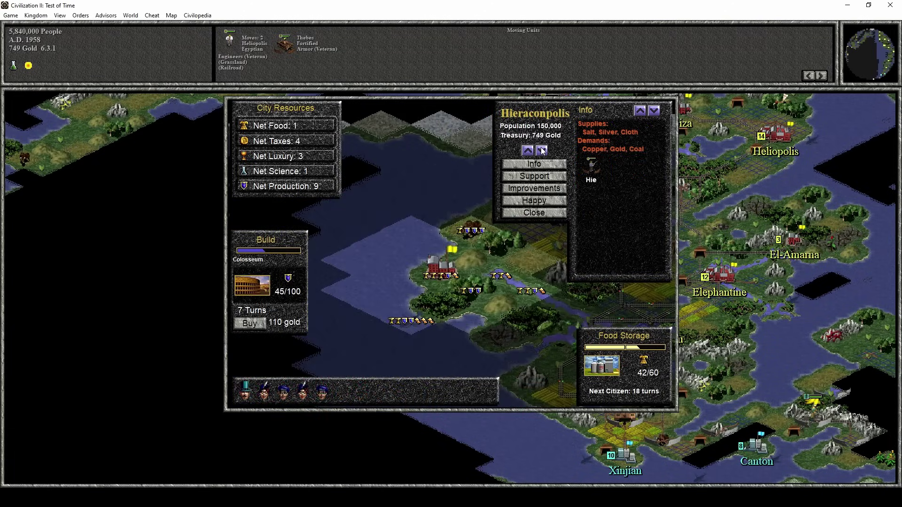
pyautogui.click(533, 213)
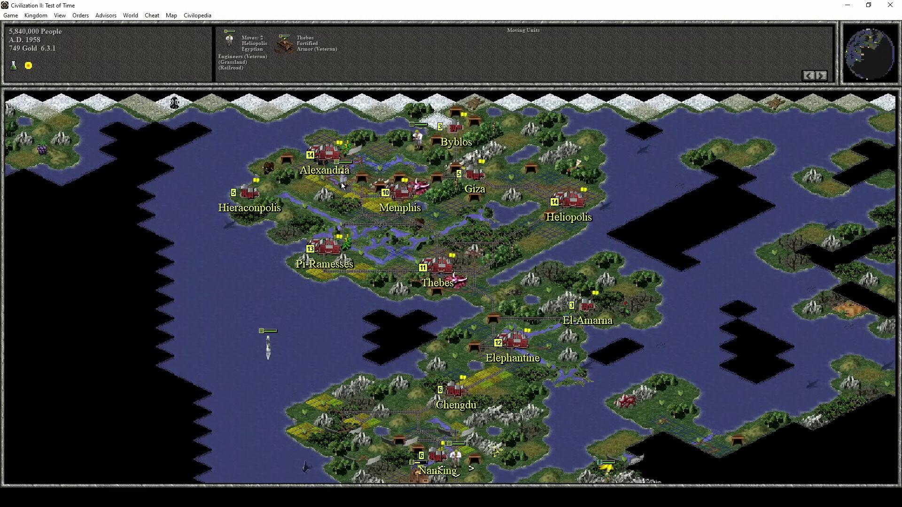
# - Buy Heliopolis's Factory outright for 162 gold
pyautogui.rightClick(564, 198)
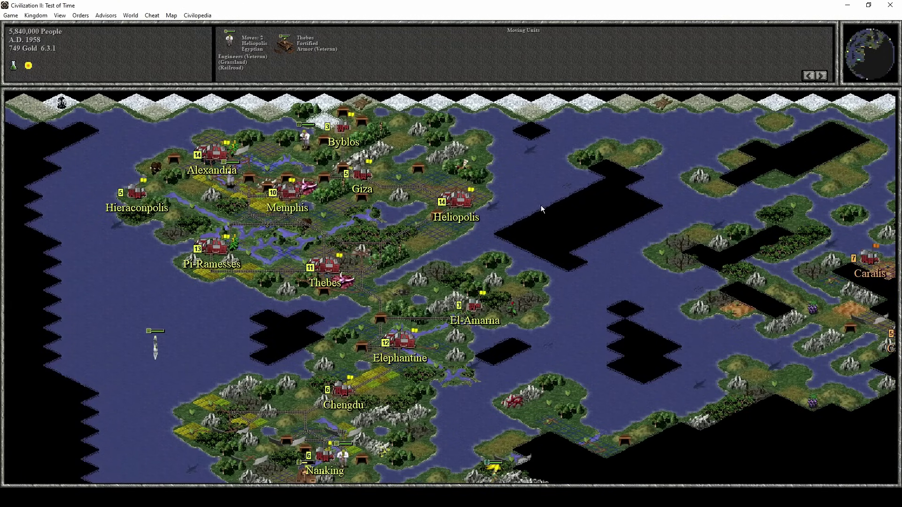
pyautogui.click(459, 203)
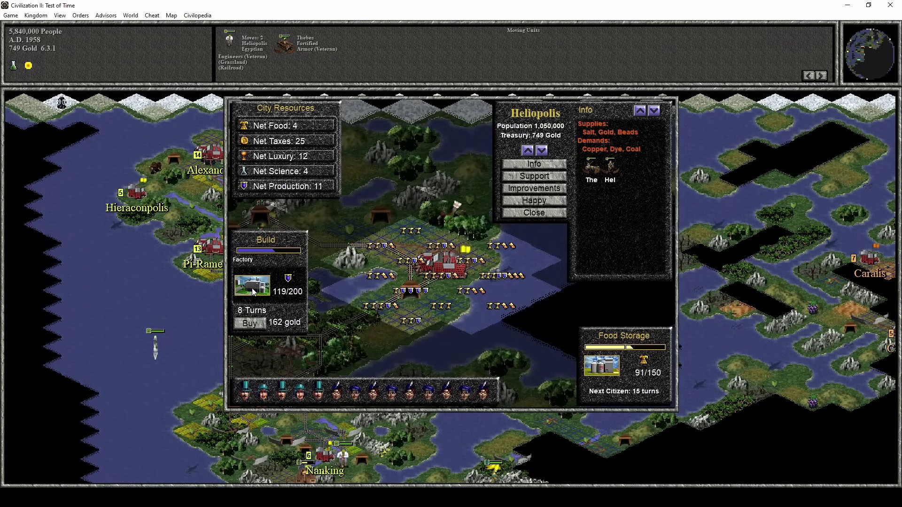
pyautogui.click(253, 324)
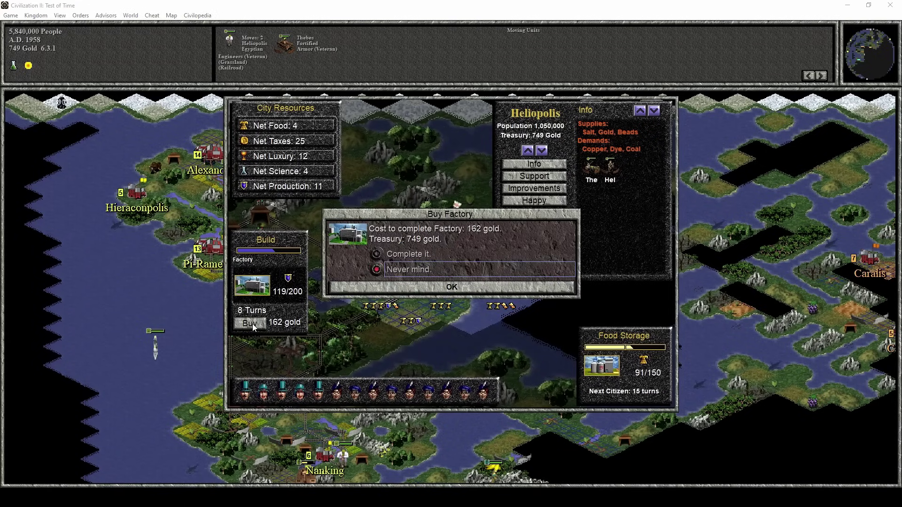
pyautogui.click(408, 289)
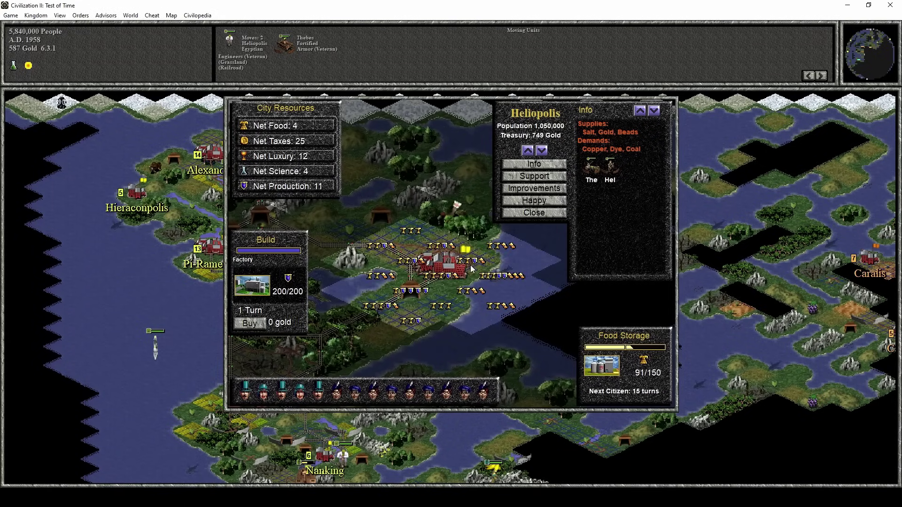
pyautogui.click(534, 213)
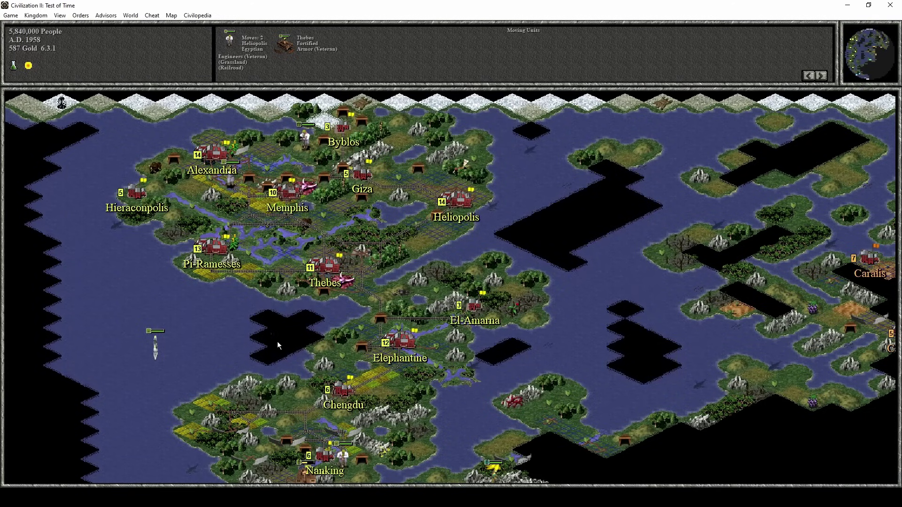
# - Move the Engineers south of Nanking west onto farmland beside Xinjian
pyautogui.click(376, 384)
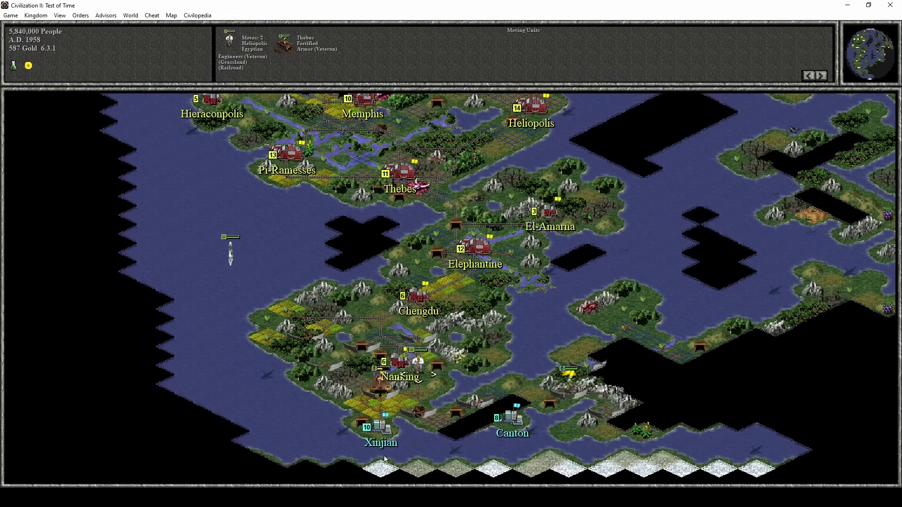
pyautogui.click(418, 407)
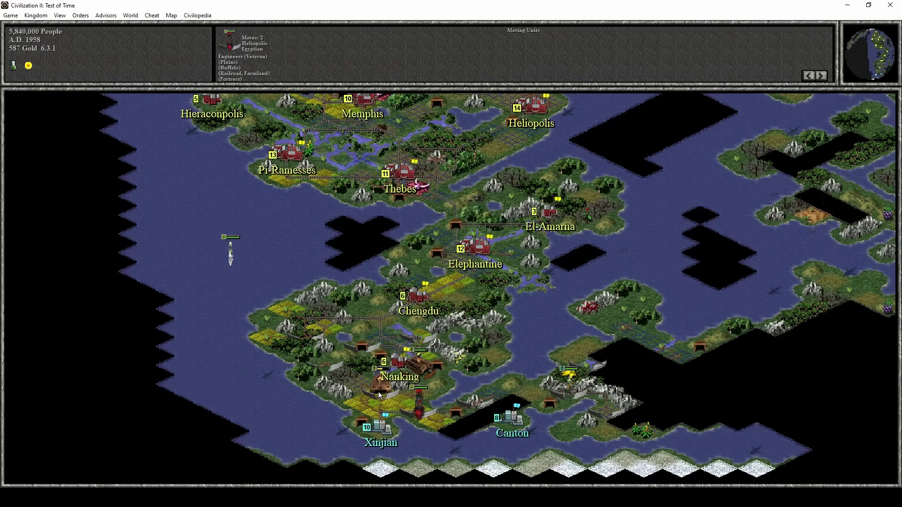
pyautogui.press('Left')
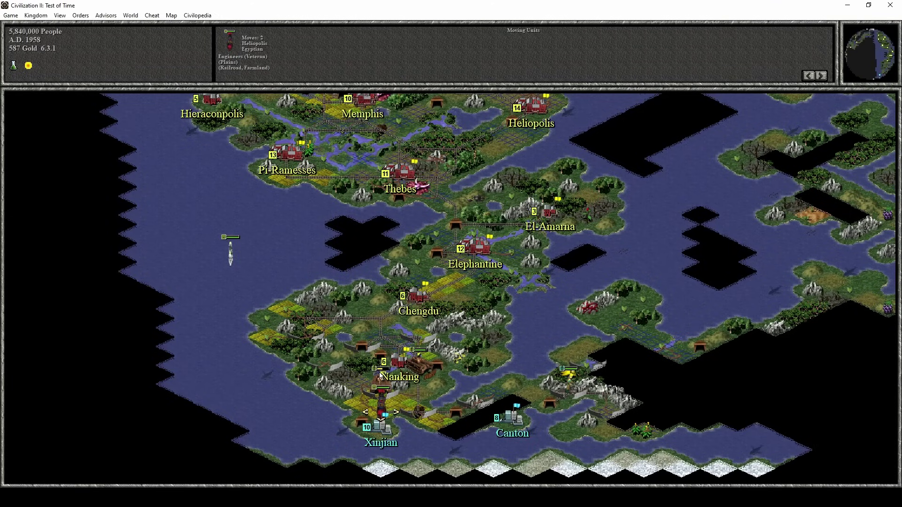
pyautogui.press('Down')
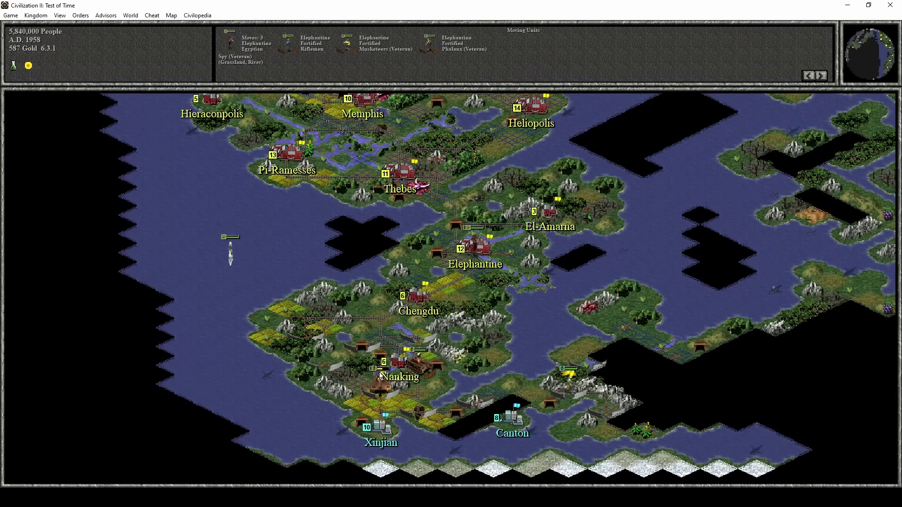
# - Send the Spy on industrial sabotage in Xinjian, targeting its City Walls
pyautogui.click(383, 412)
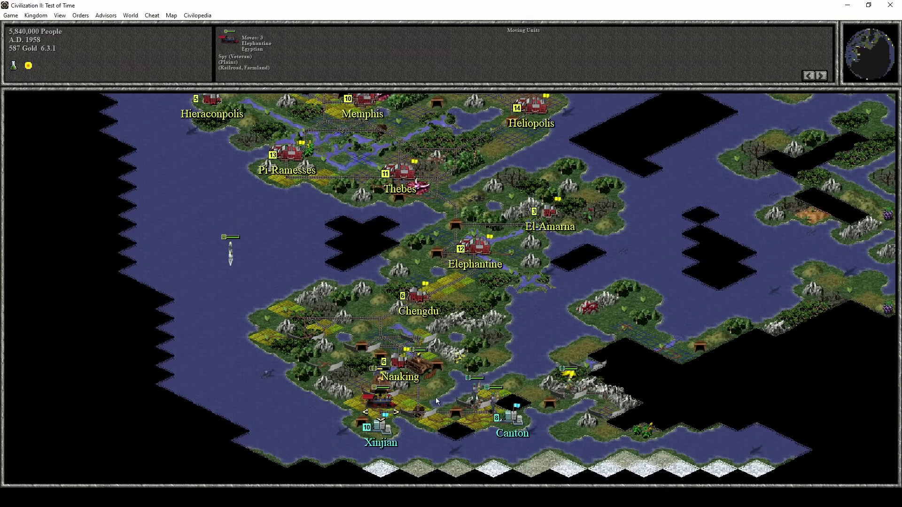
pyautogui.click(448, 259)
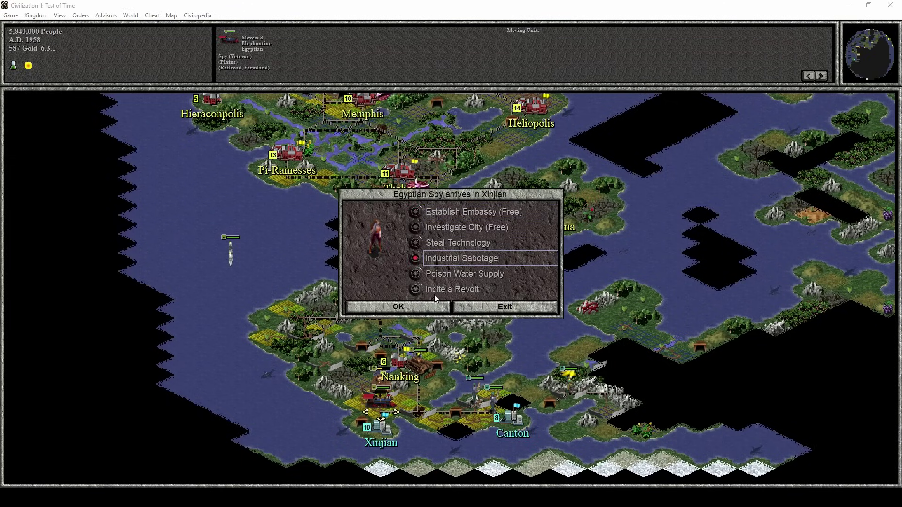
pyautogui.click(428, 307)
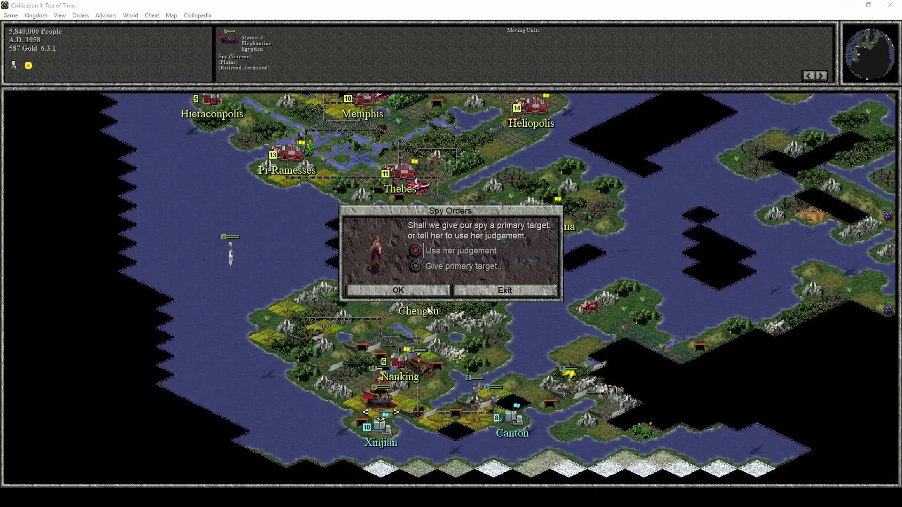
pyautogui.click(450, 267)
pyautogui.click(425, 291)
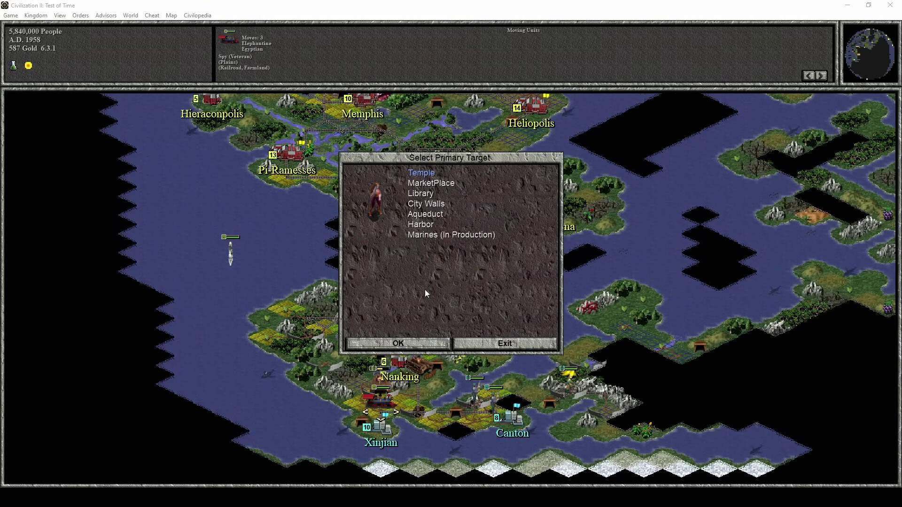
pyautogui.click(398, 342)
pyautogui.click(438, 292)
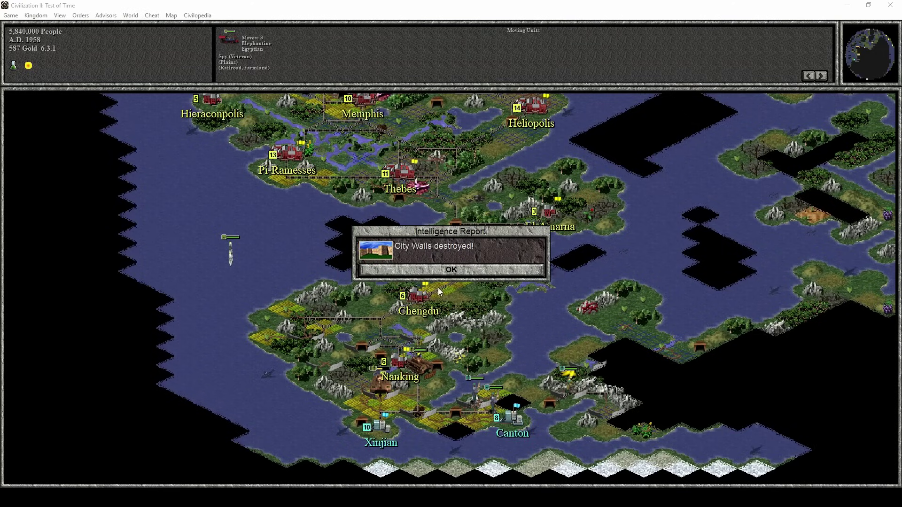
pyautogui.click(442, 271)
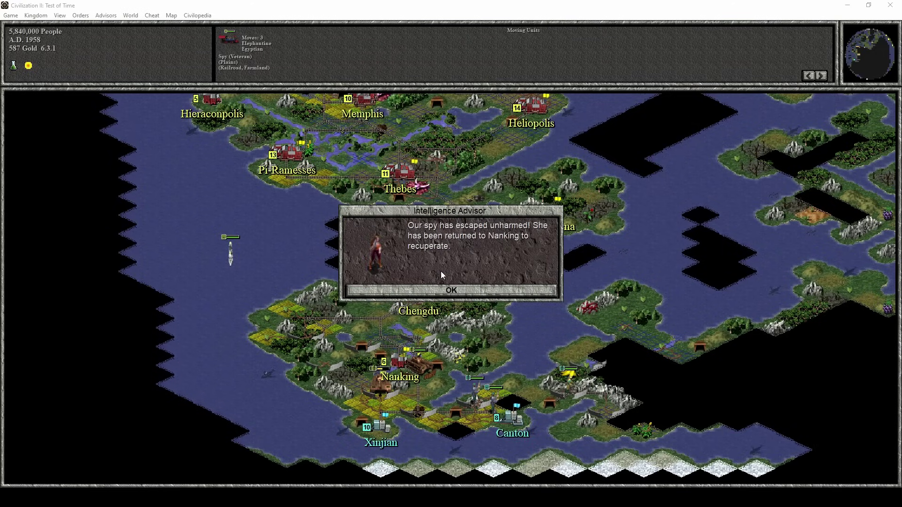
# - Dismiss the spy and travellers reports, moving the Engineers onto hills beside Memphis
pyautogui.click(449, 290)
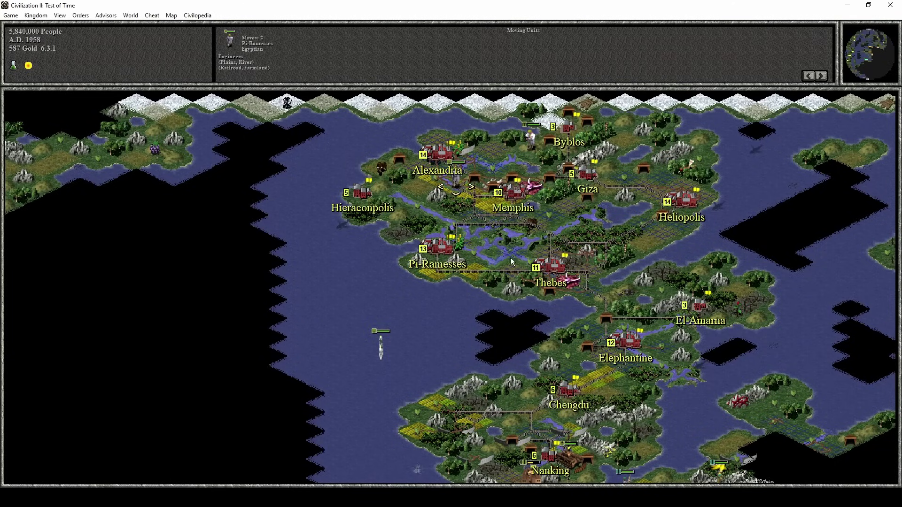
pyautogui.click(536, 194)
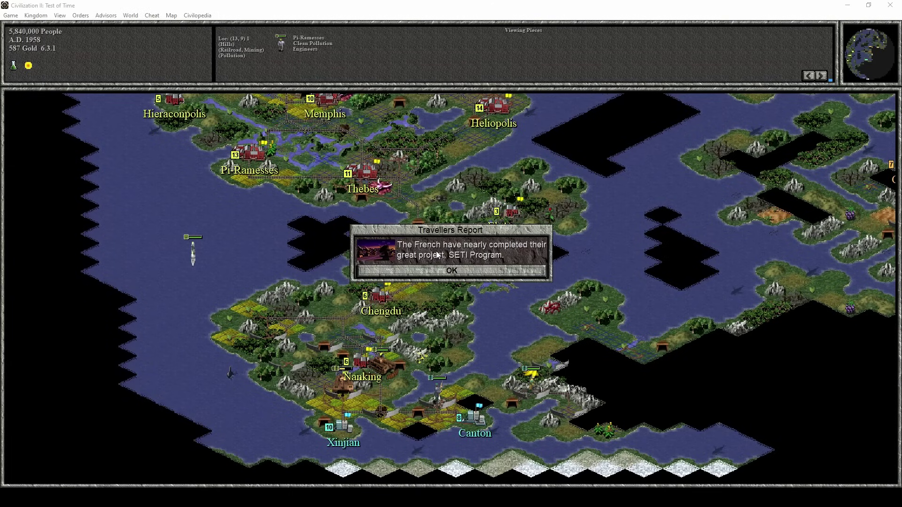
pyautogui.click(439, 272)
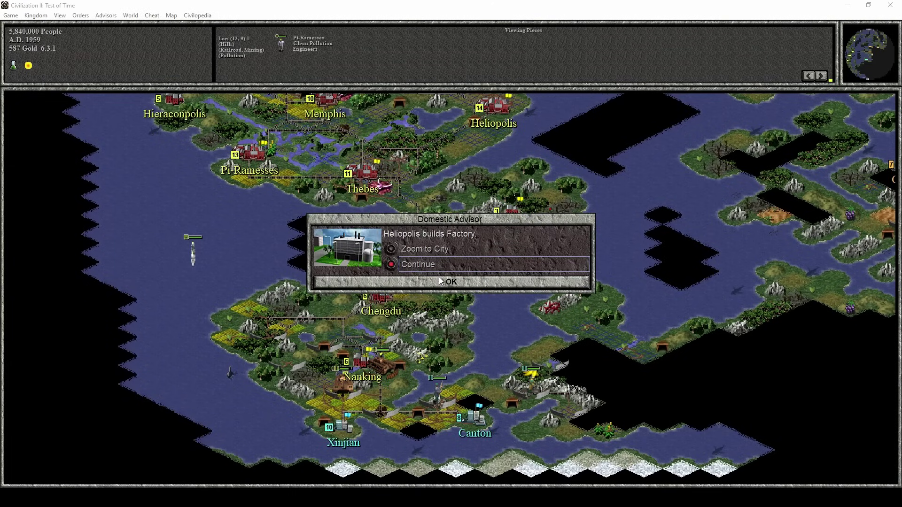
# - Switch Heliopolis production to Engineers and close the city
pyautogui.click(419, 249)
pyautogui.click(423, 285)
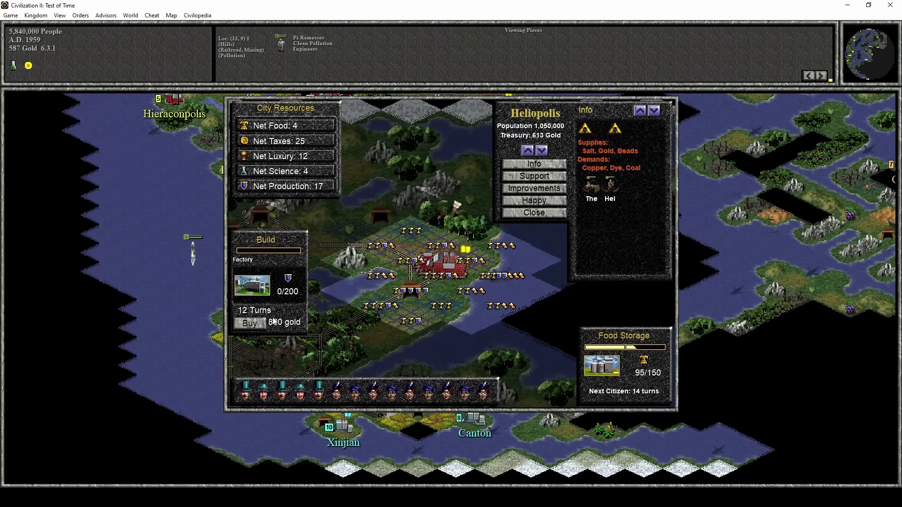
pyautogui.click(254, 290)
pyautogui.doubleClick(389, 338)
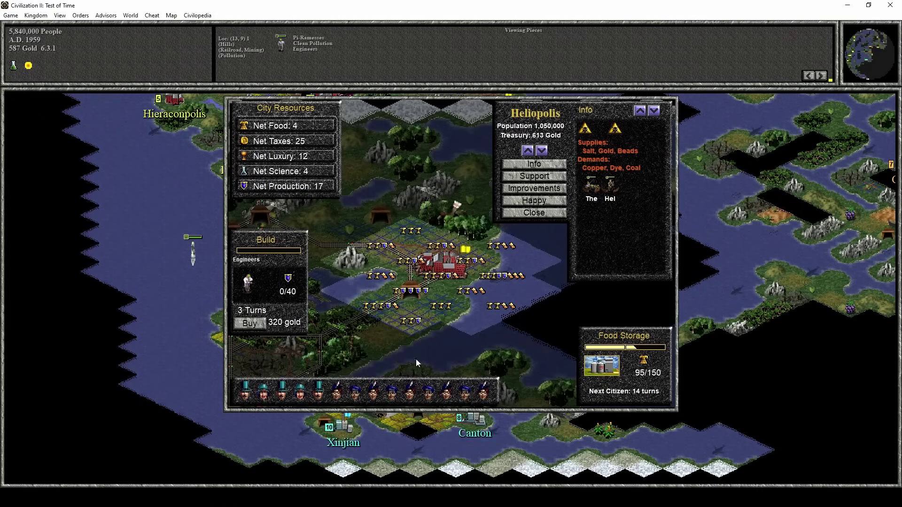
pyautogui.click(534, 212)
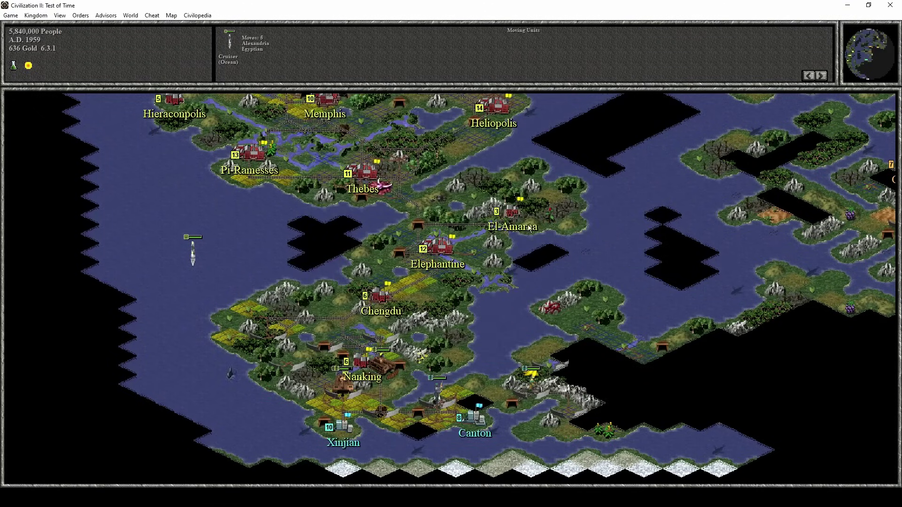
pyautogui.click(345, 383)
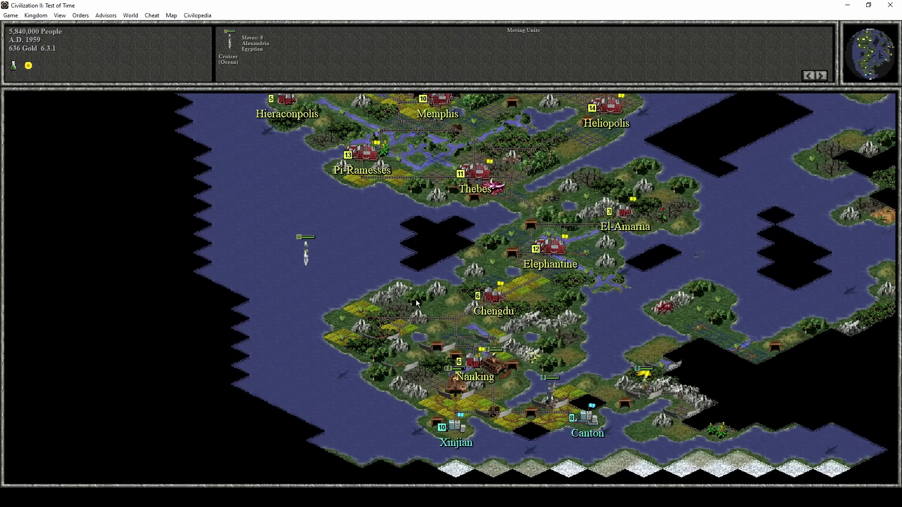
# - Open Nanking, check the stationed Spy's details, and activate a garrison unit
pyautogui.doubleClick(474, 366)
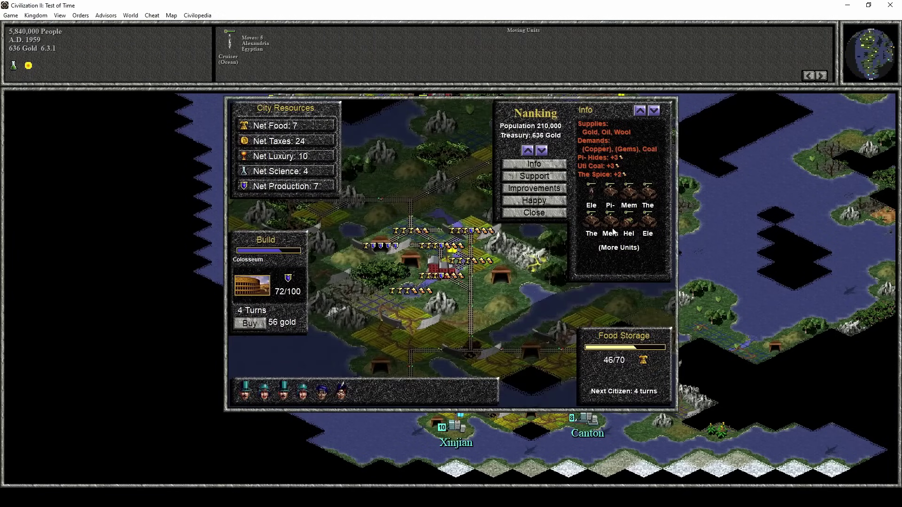
pyautogui.click(592, 191)
pyautogui.click(497, 334)
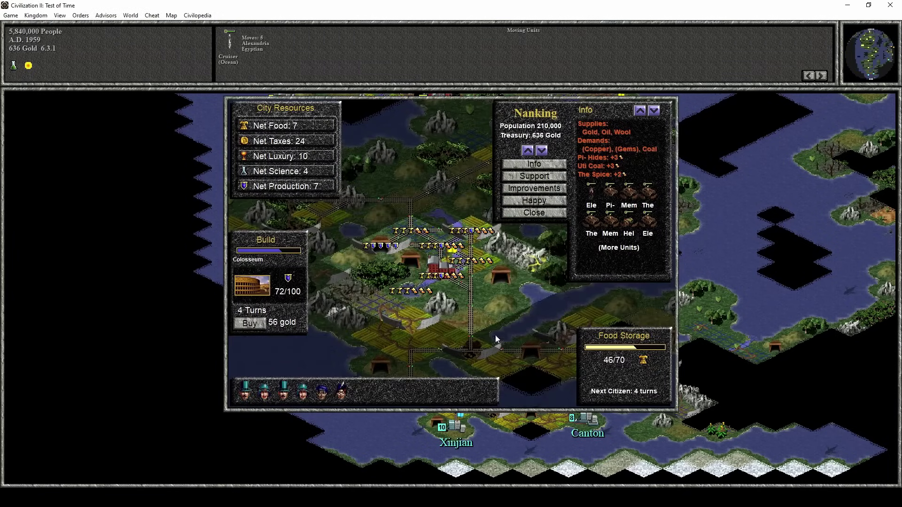
pyautogui.click(614, 193)
pyautogui.click(450, 304)
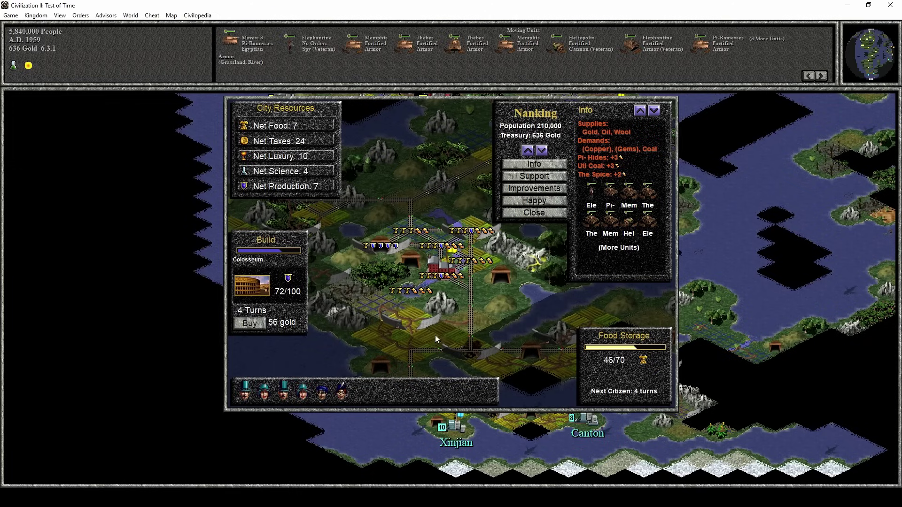
# - Activate the first four Nanking garrison units, ending with the Memphis Armor
pyautogui.click(635, 193)
pyautogui.click(438, 306)
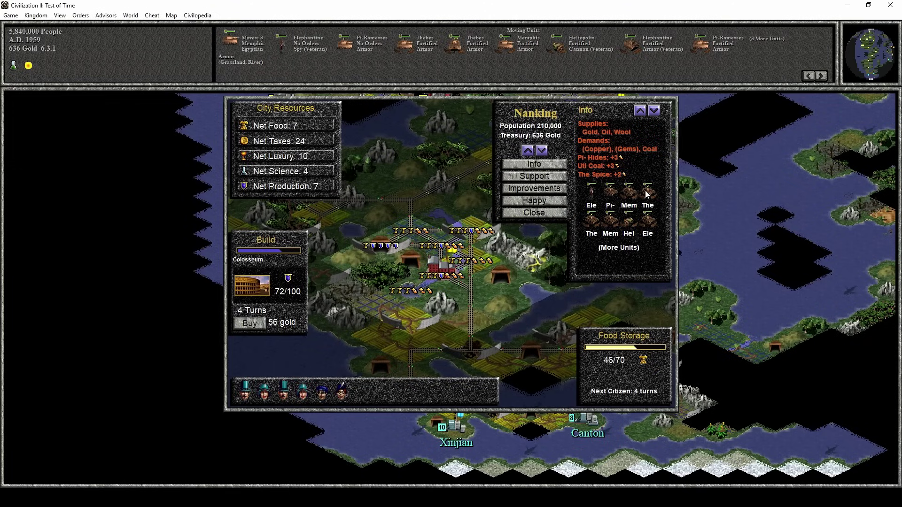
pyautogui.click(647, 192)
pyautogui.click(419, 301)
pyautogui.click(402, 334)
pyautogui.click(592, 222)
pyautogui.click(441, 305)
pyautogui.click(402, 333)
pyautogui.click(611, 225)
pyautogui.click(439, 301)
pyautogui.click(401, 333)
# - Activate the Heliopolis veteran cannon, the Elephantine Armor and the Pi-Ramesses Armor
pyautogui.click(628, 223)
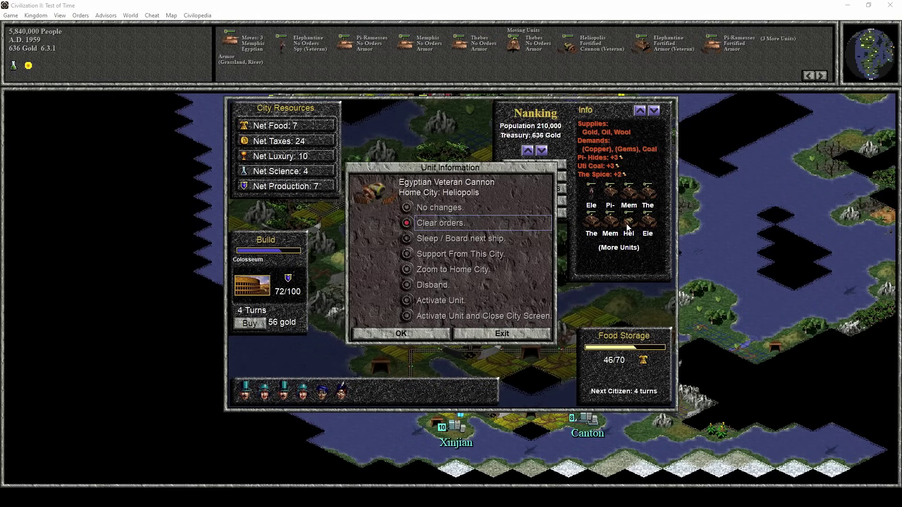
pyautogui.click(442, 301)
pyautogui.click(402, 333)
pyautogui.click(651, 222)
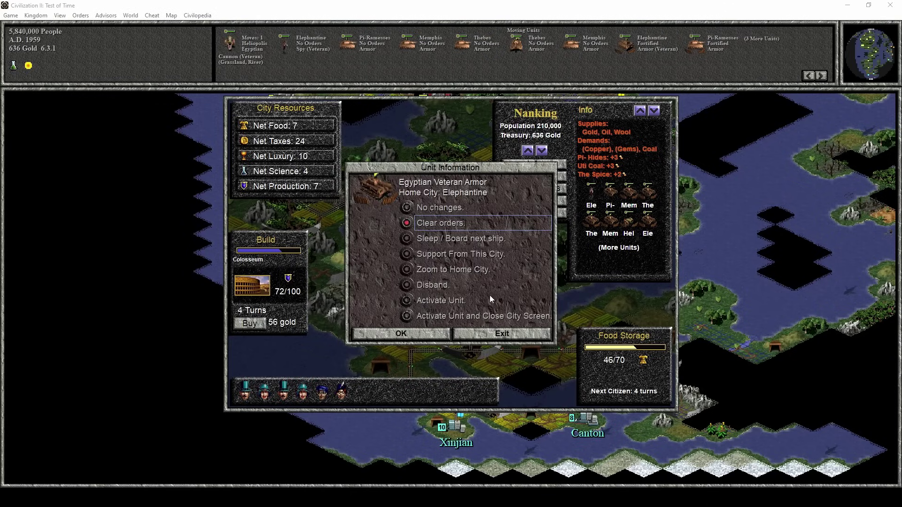
pyautogui.click(441, 301)
pyautogui.click(401, 334)
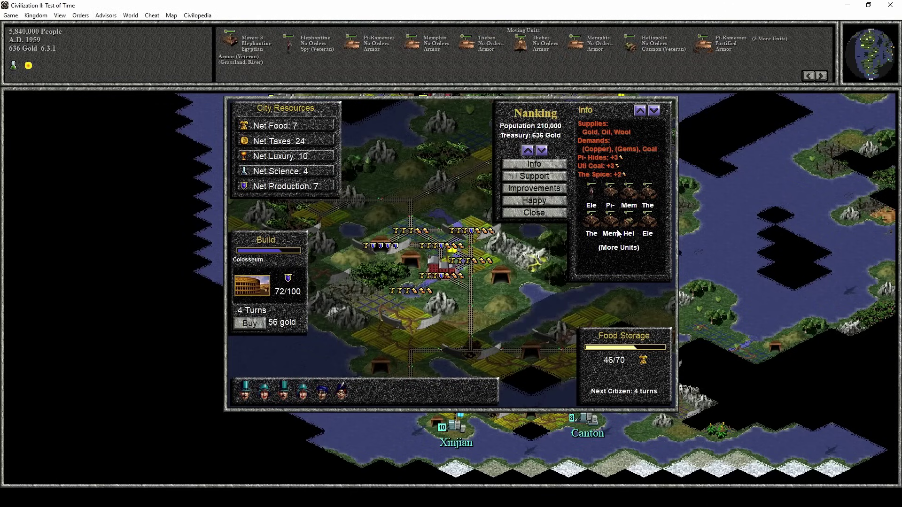
pyautogui.click(653, 112)
pyautogui.click(592, 234)
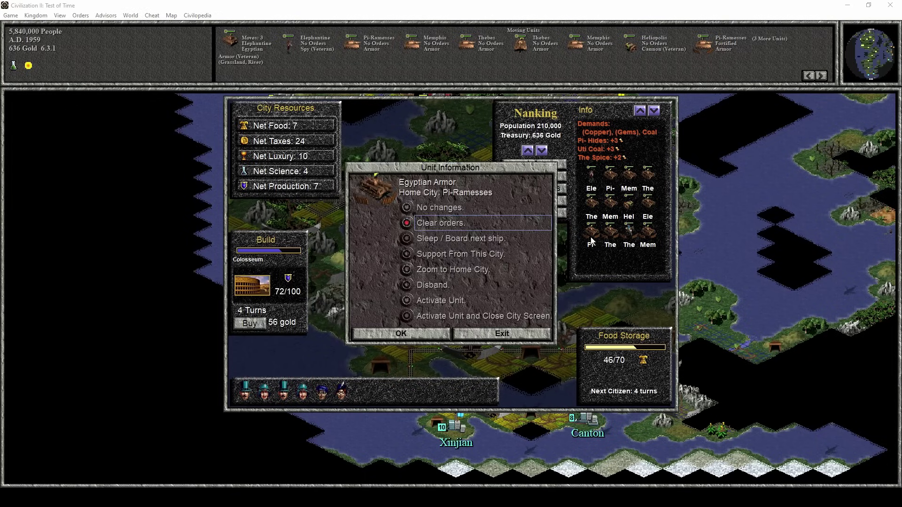
pyautogui.click(427, 300)
pyautogui.click(401, 334)
# - Activate the Thebes Armor, the veteran cavalry and the Memphis veteran Armor
pyautogui.click(596, 239)
pyautogui.click(435, 304)
pyautogui.click(427, 334)
pyautogui.click(629, 236)
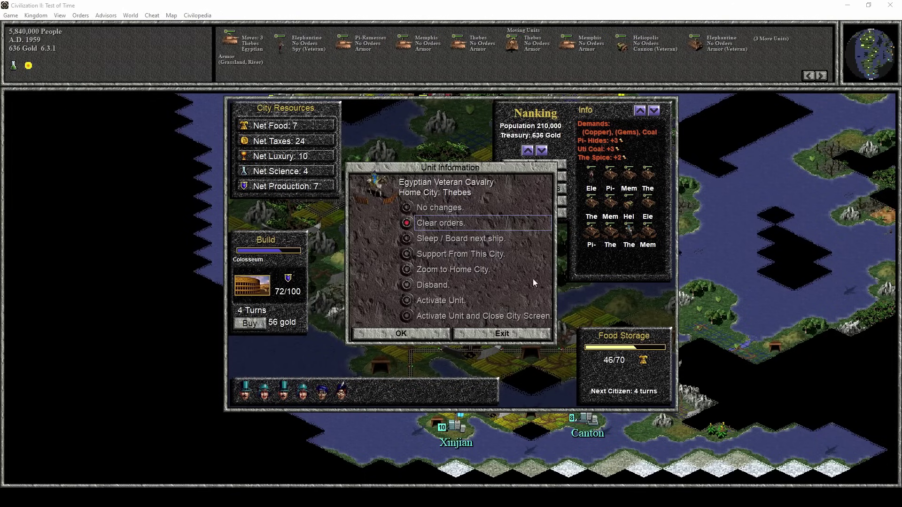
pyautogui.click(444, 302)
pyautogui.click(416, 333)
pyautogui.click(648, 233)
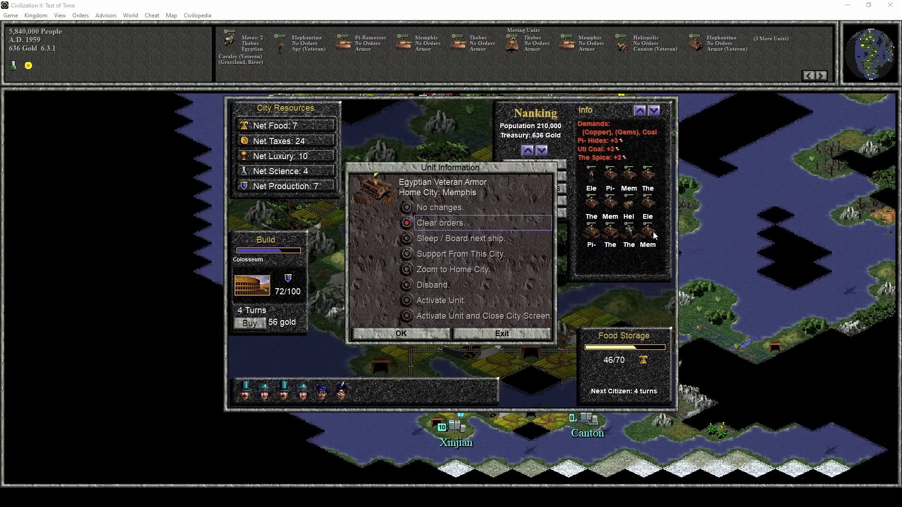
pyautogui.click(440, 300)
# - Confirm the Memphis veteran armor and scroll Nanking's unit list for the Xinjian attack
pyautogui.click(402, 333)
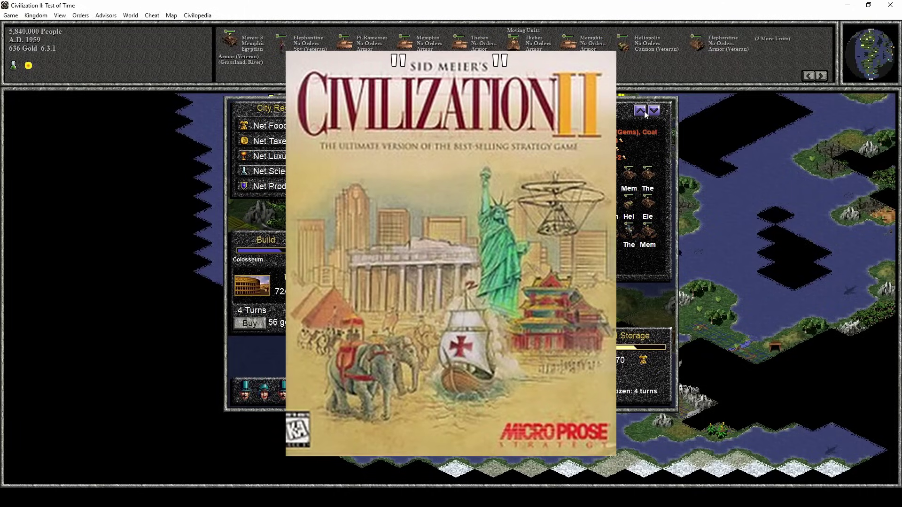
pyautogui.click(653, 111)
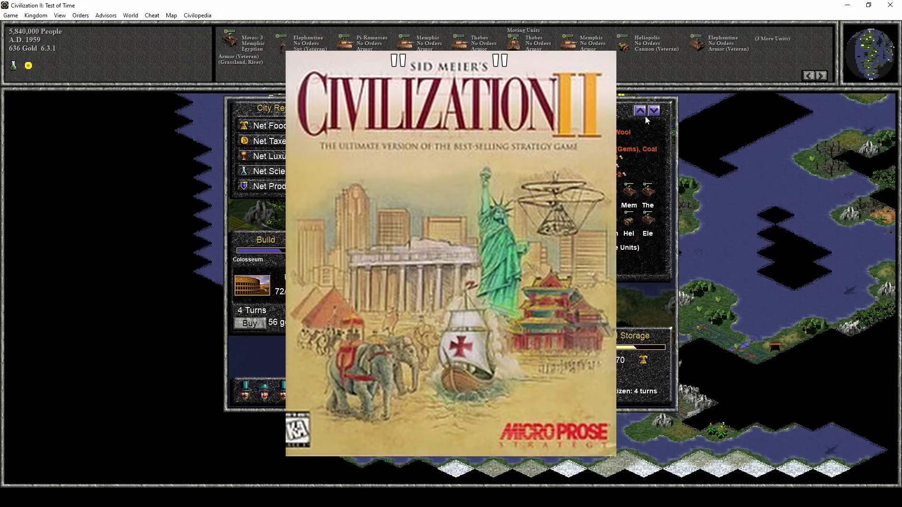
pyautogui.click(641, 112)
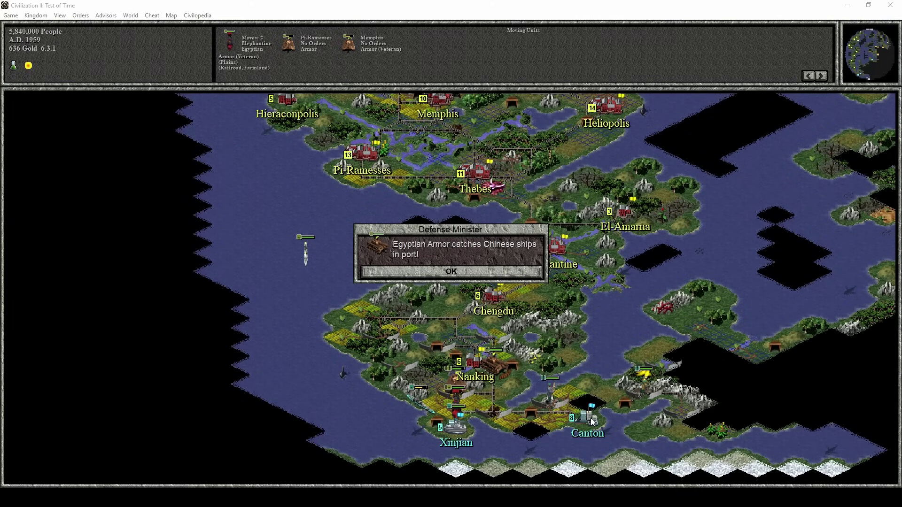
# - Dismiss the capture reports and set Miniaturization as the research advance and goal
pyautogui.press('Return')
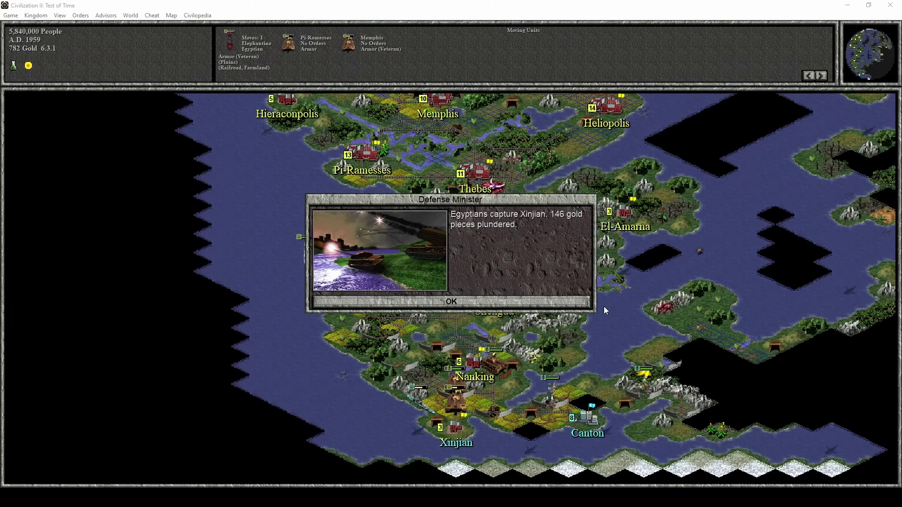
pyautogui.press('Return')
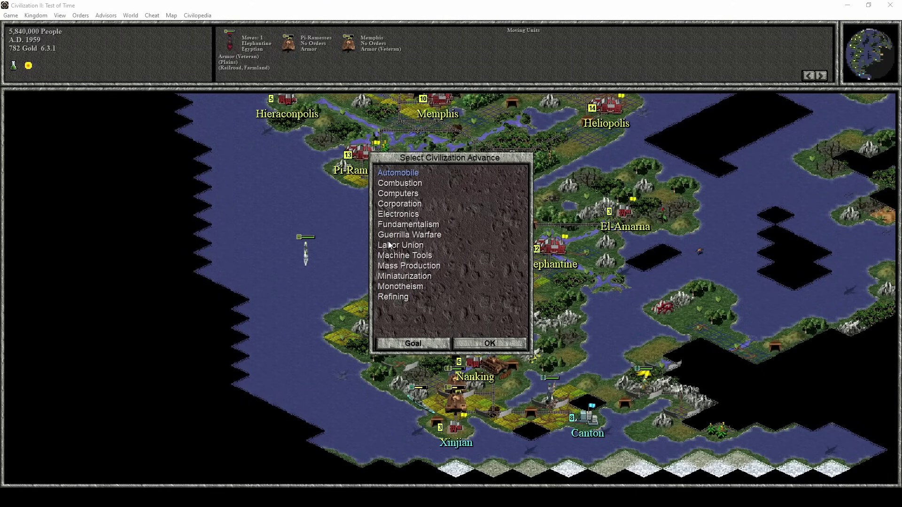
pyautogui.click(396, 278)
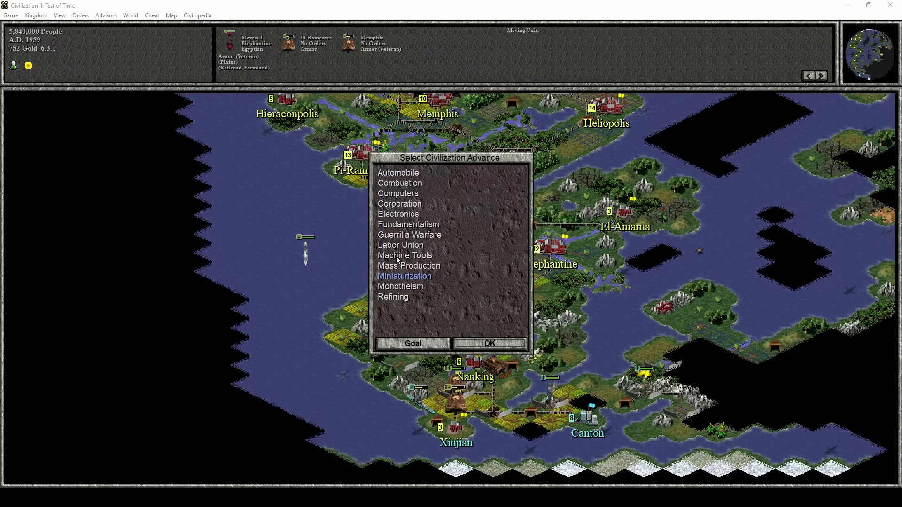
pyautogui.click(408, 343)
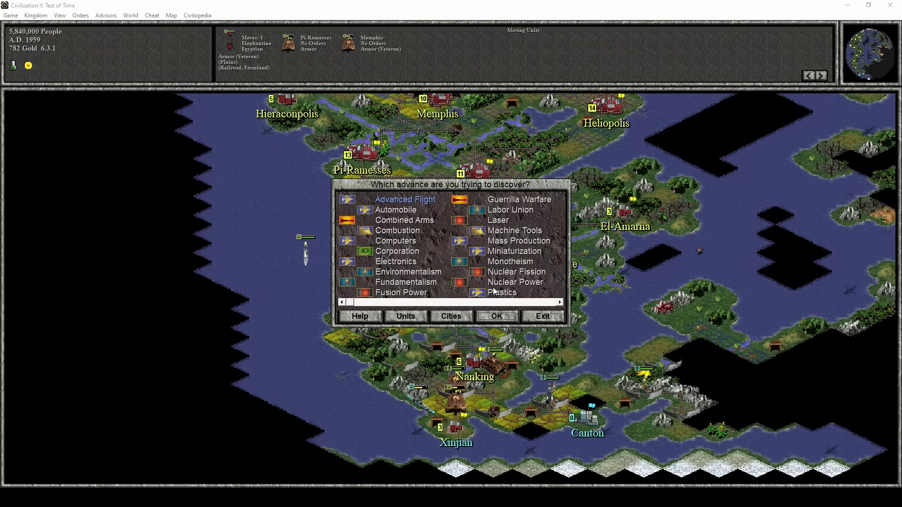
pyautogui.click(503, 252)
pyautogui.doubleClick(496, 251)
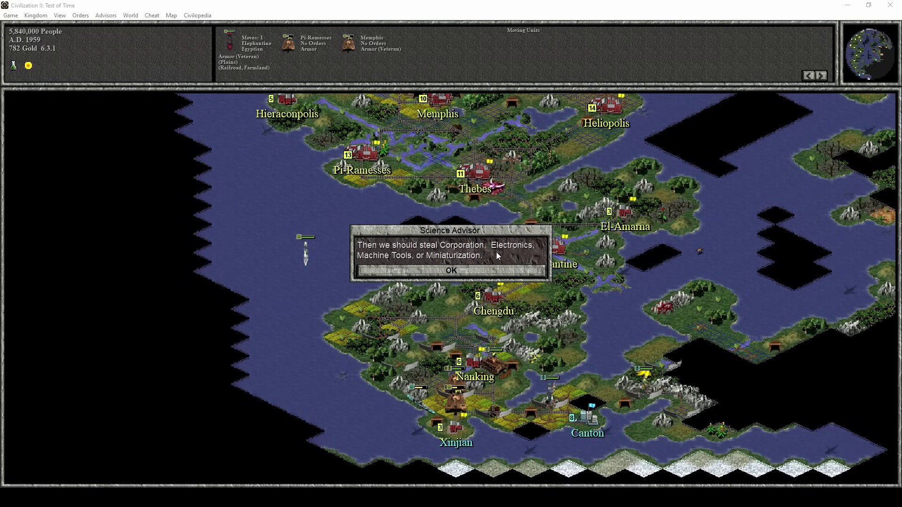
pyautogui.click(451, 271)
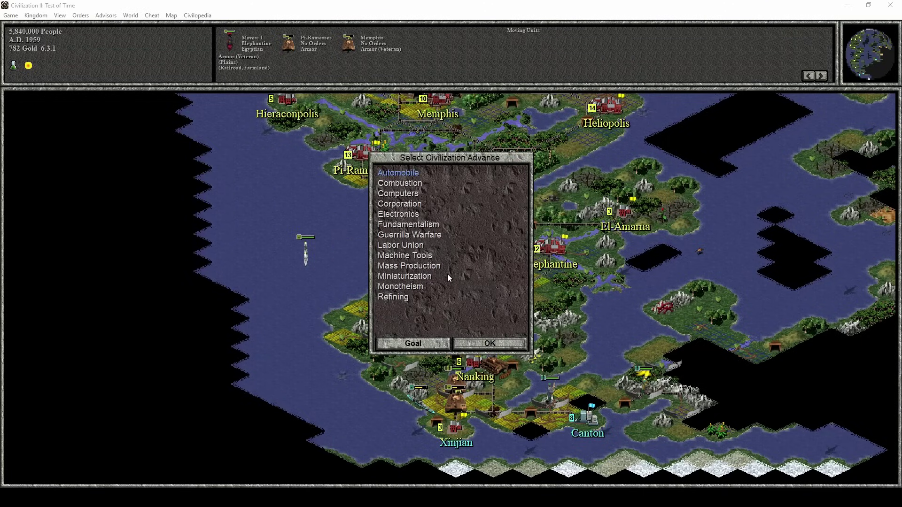
pyautogui.click(489, 344)
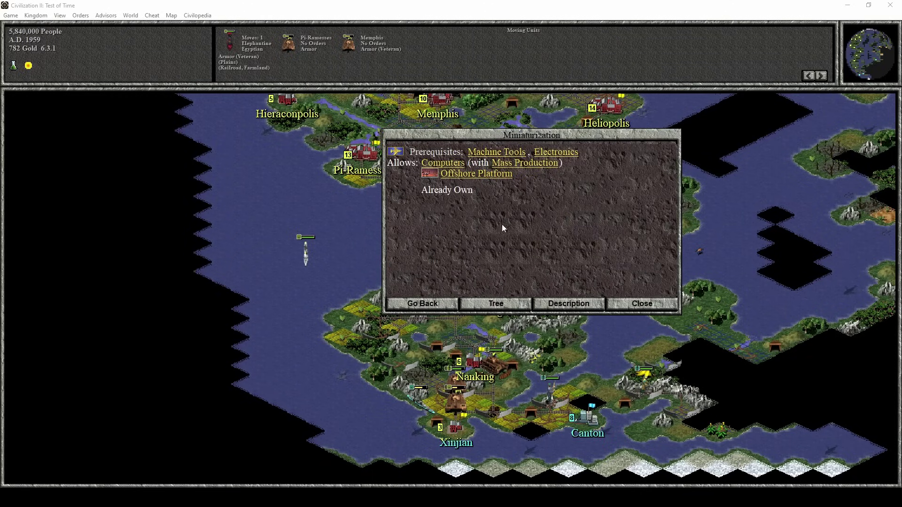
# - Review Miniaturization, close Xinjian, dismiss the partisans report and send the Chinese emissary away
pyautogui.click(568, 304)
pyautogui.click(620, 305)
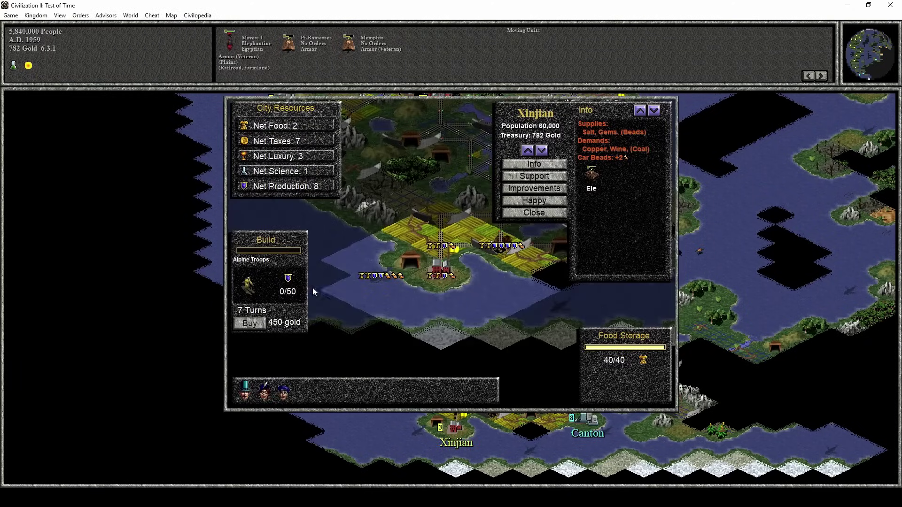
pyautogui.click(533, 213)
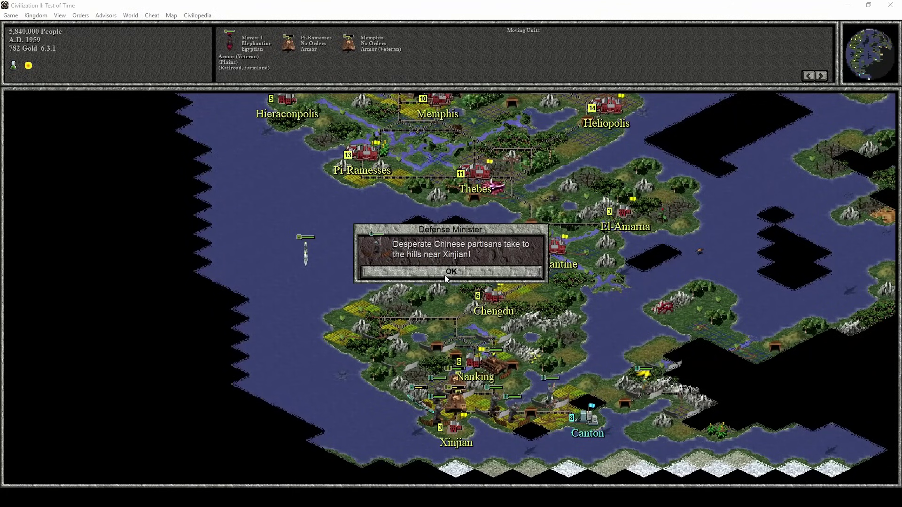
pyautogui.click(445, 273)
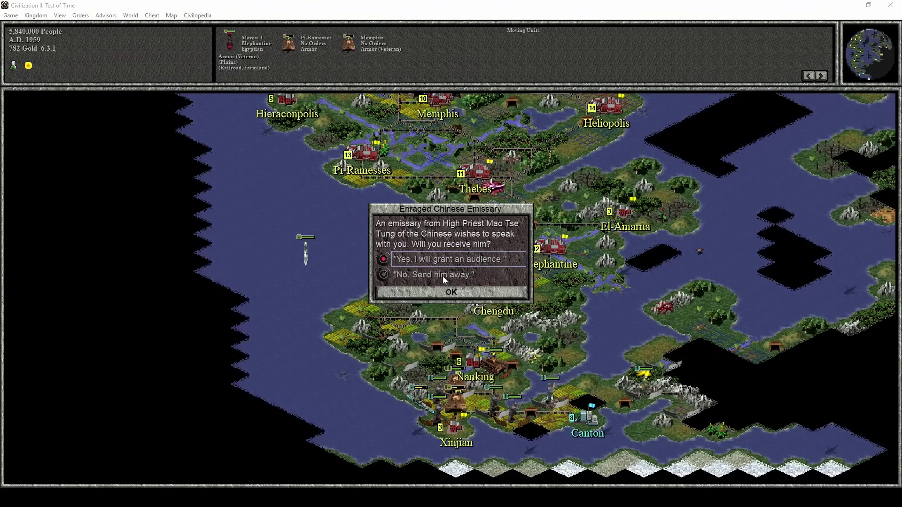
pyautogui.click(442, 274)
pyautogui.click(451, 292)
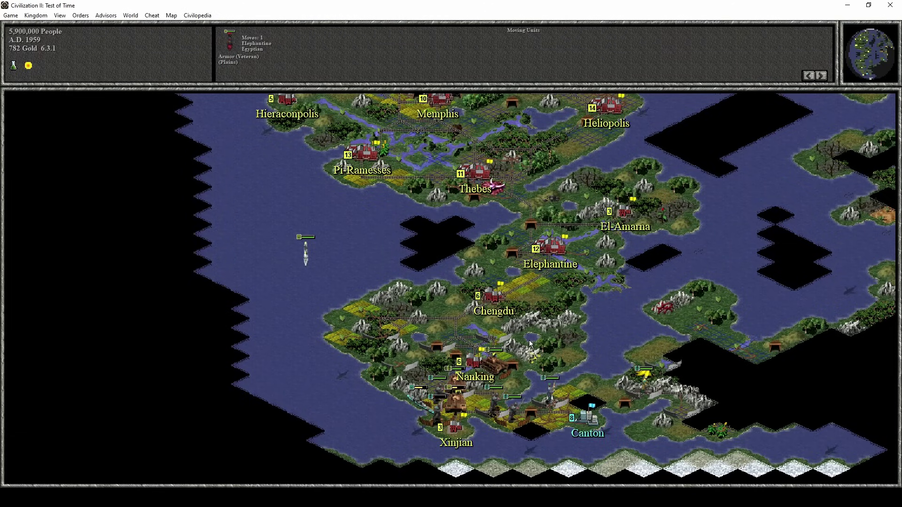
# - Activate the veteran cannon and the second armor units on the stacked tiles near Nanking
pyautogui.click(473, 367)
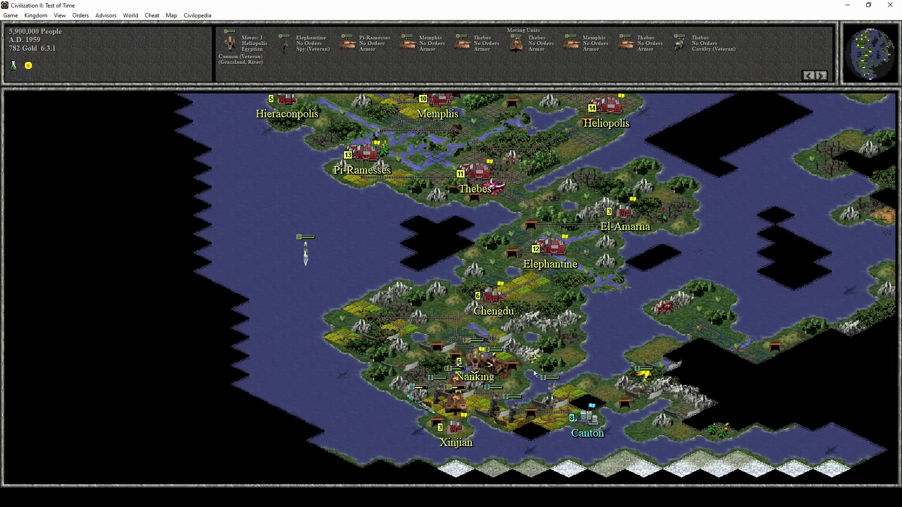
pyautogui.click(456, 429)
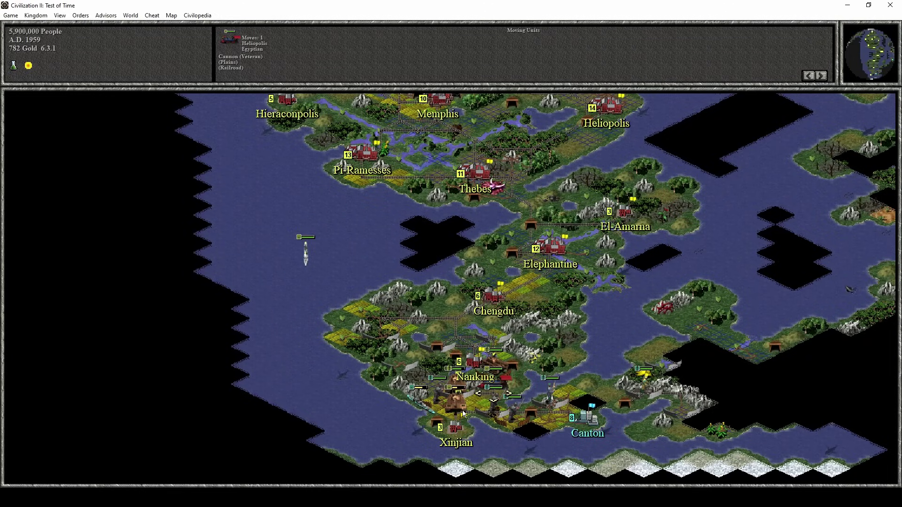
pyautogui.click(462, 412)
pyautogui.click(438, 262)
pyautogui.click(405, 281)
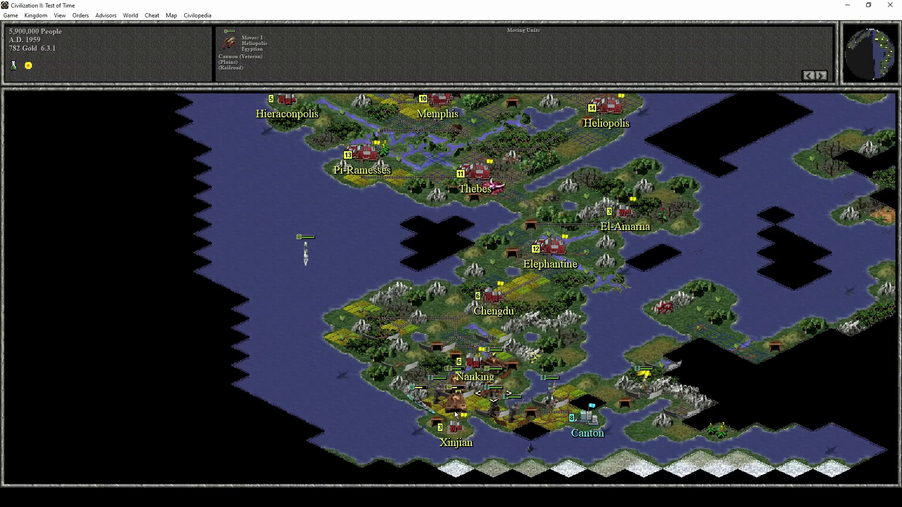
pyautogui.click(456, 415)
pyautogui.click(438, 262)
pyautogui.click(412, 284)
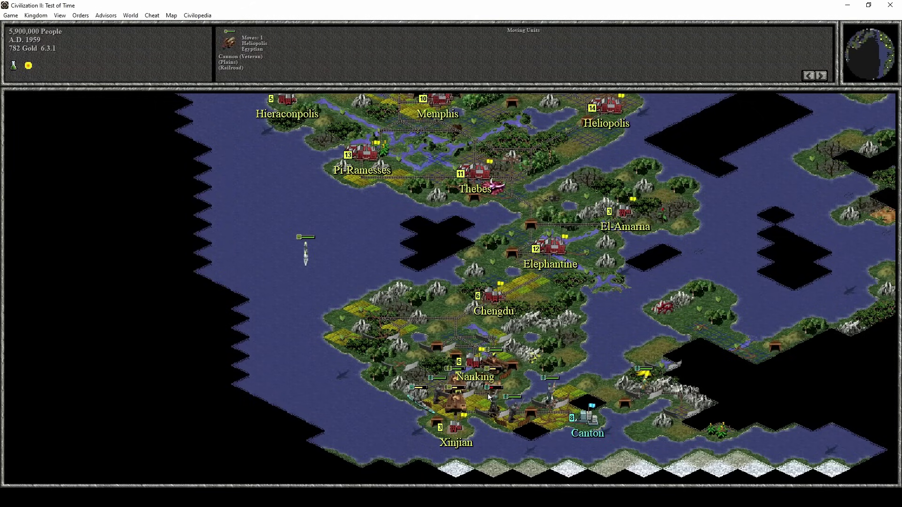
# - Move the Thebes cavalry and armor past Xinjian onto the fortress and east toward Canton
pyautogui.press('space')
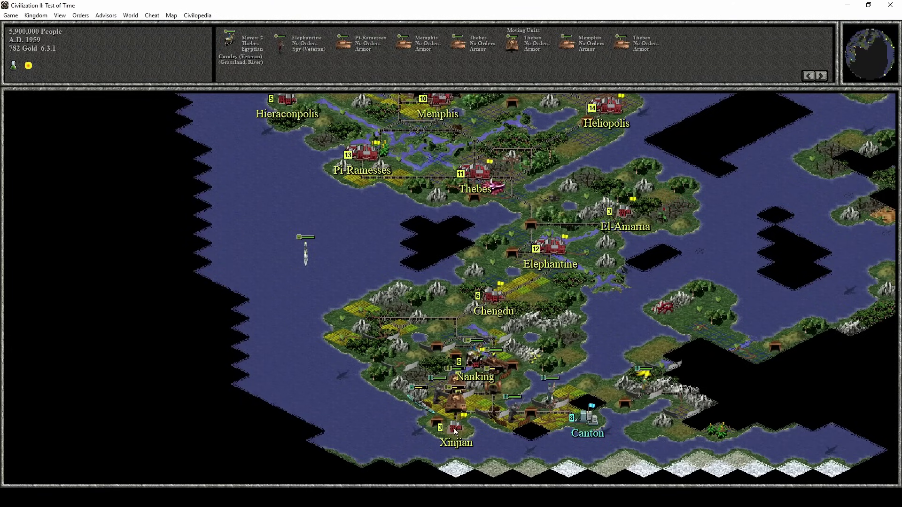
pyautogui.press('space')
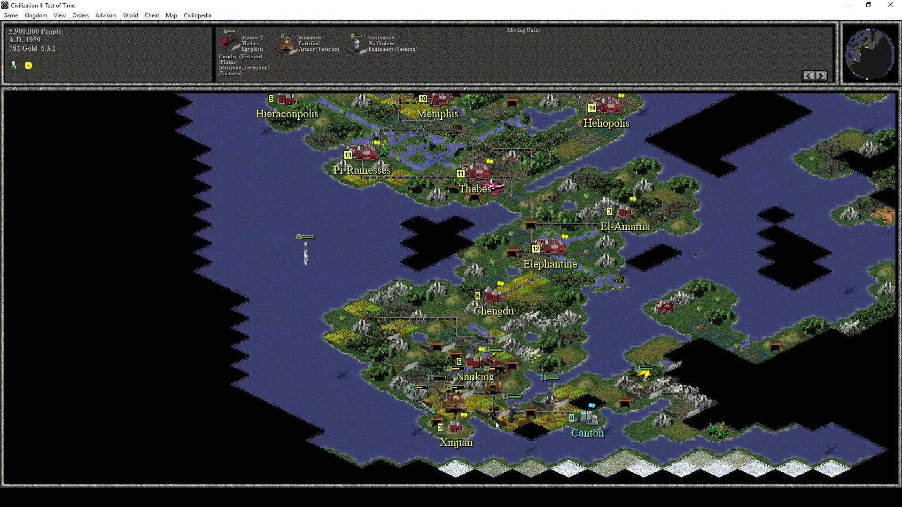
pyautogui.press('space')
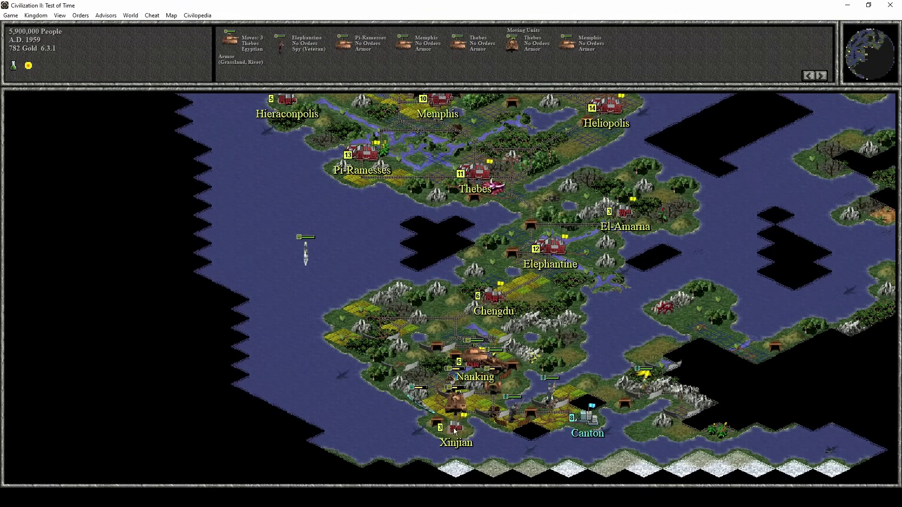
pyautogui.press('space')
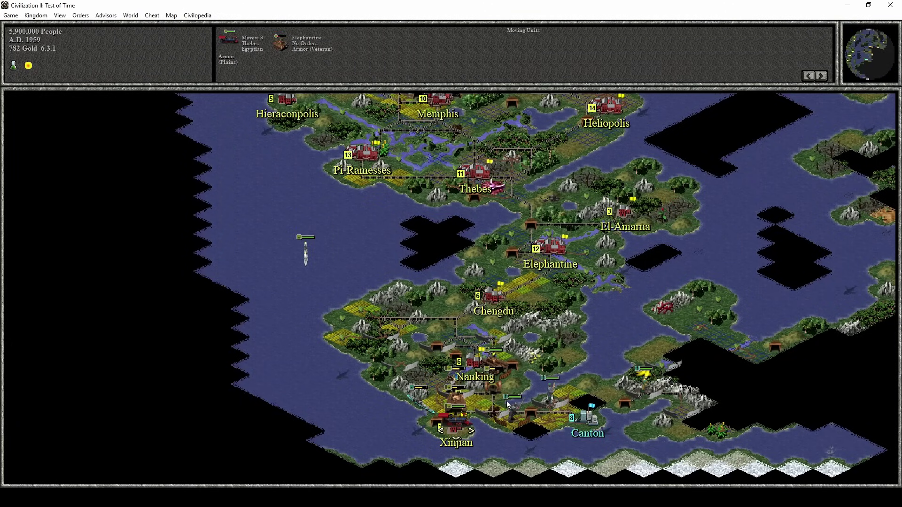
pyautogui.press('space')
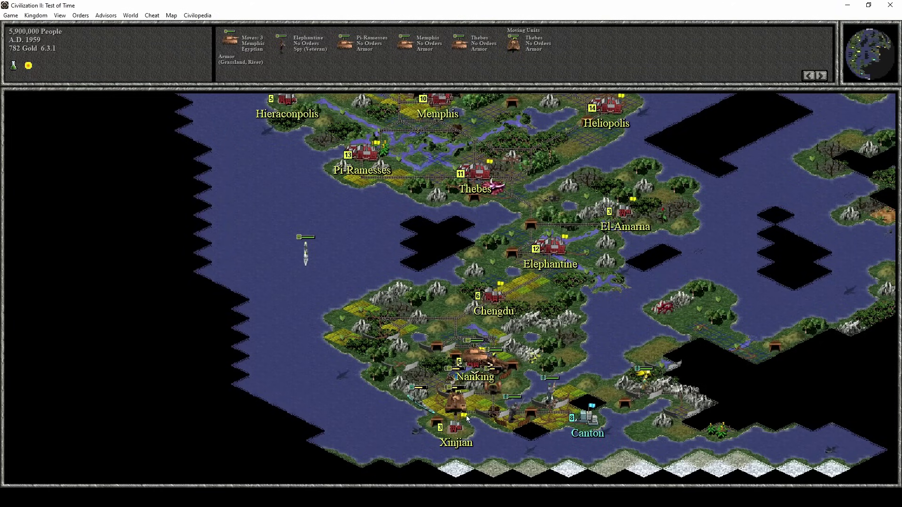
pyautogui.click(492, 413)
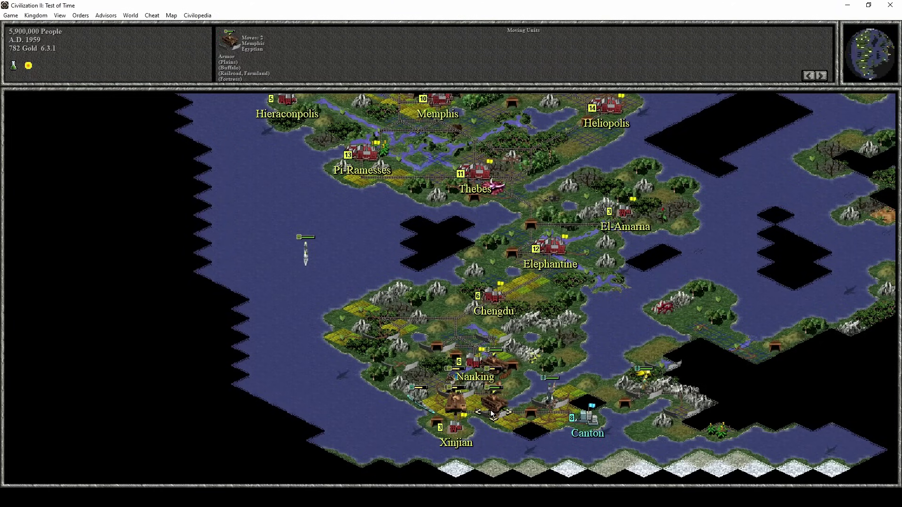
pyautogui.press('Right')
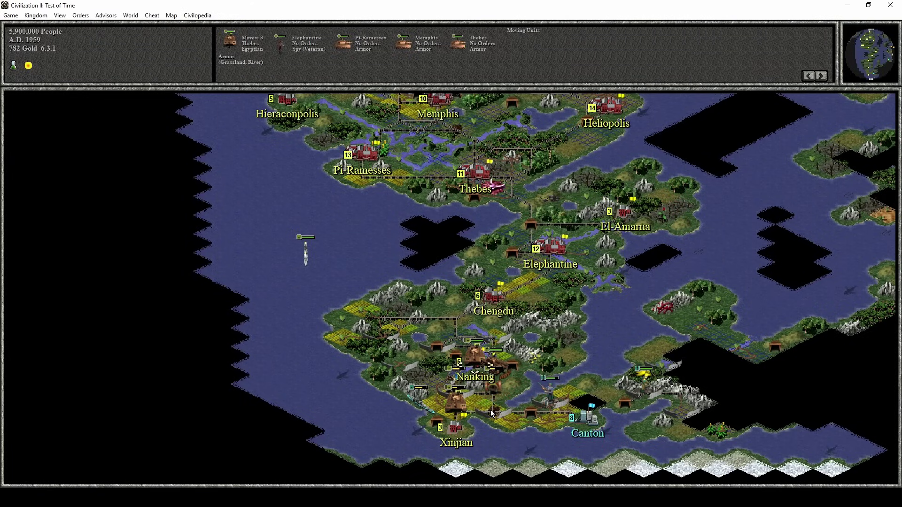
# - Advance the armor east onto the hills and attack, earning a Veteran promotion
pyautogui.press('Right')
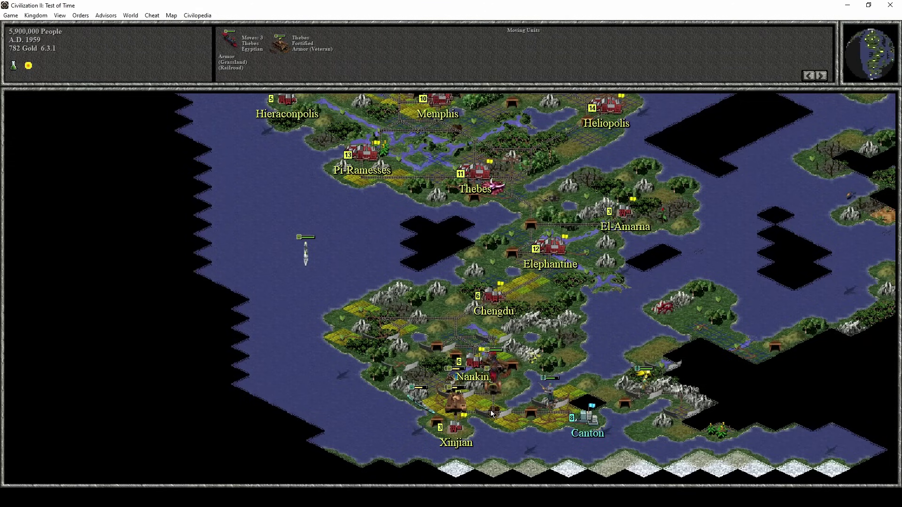
pyautogui.press('Down')
pyautogui.press('Down')
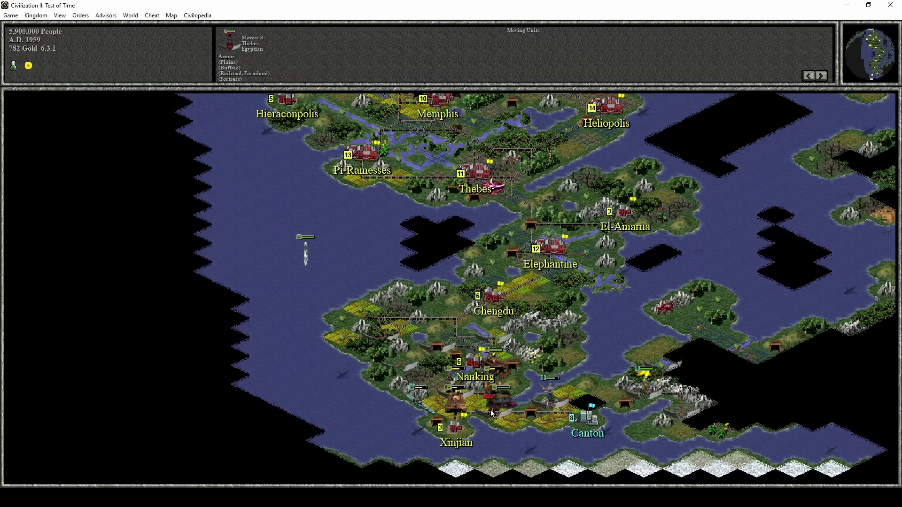
pyautogui.press('Right')
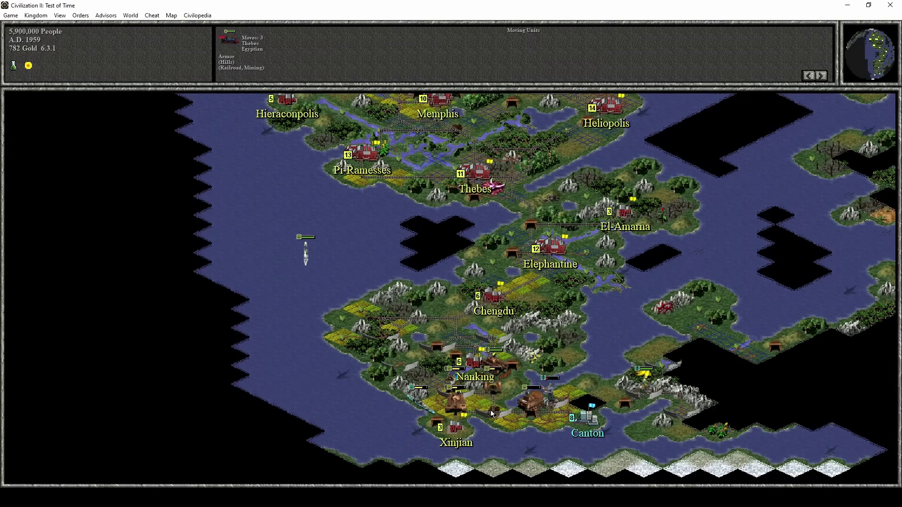
pyautogui.press('space')
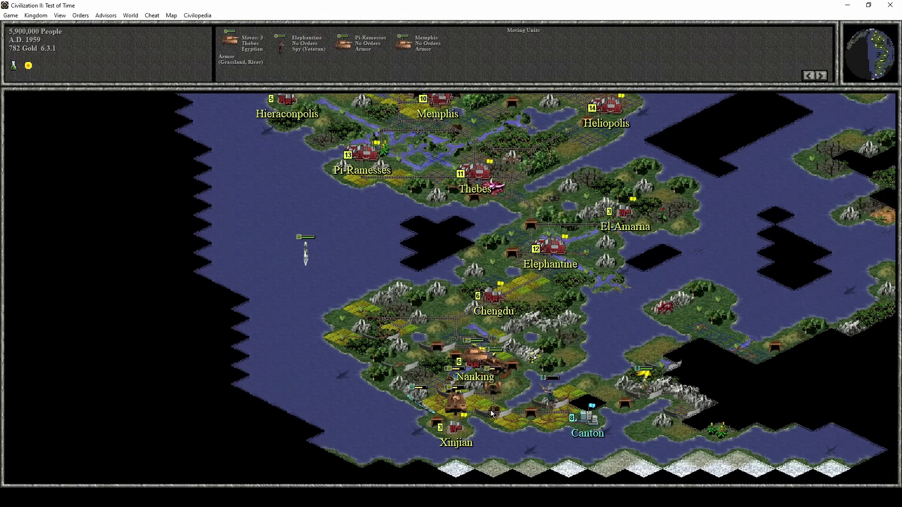
pyautogui.press('Down')
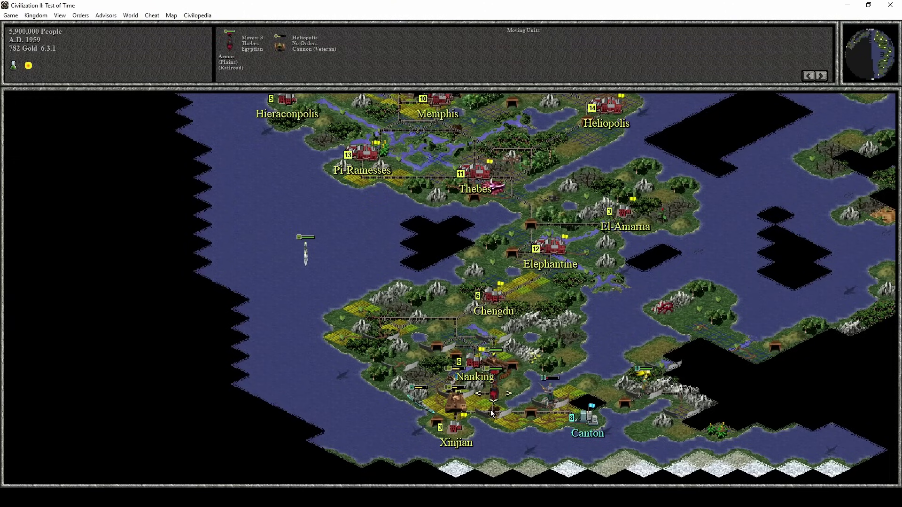
pyautogui.press('Down')
pyautogui.press('Right')
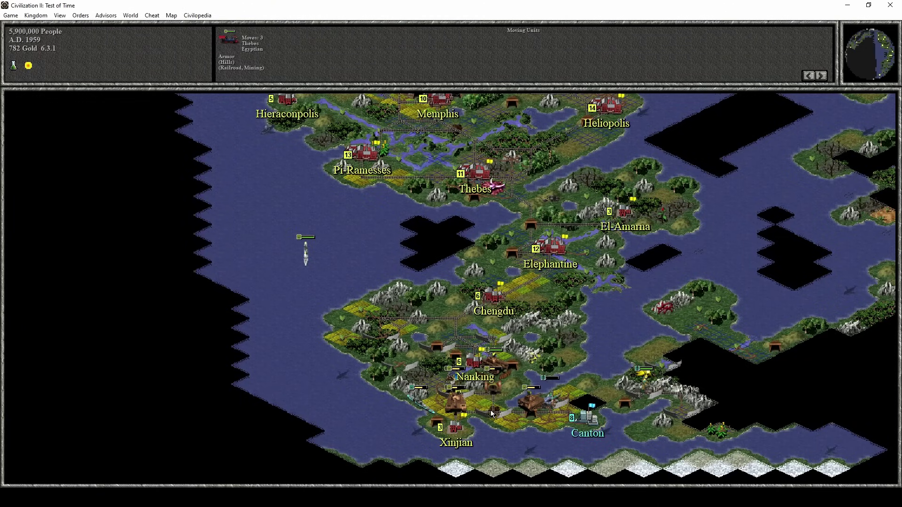
pyautogui.press('Right')
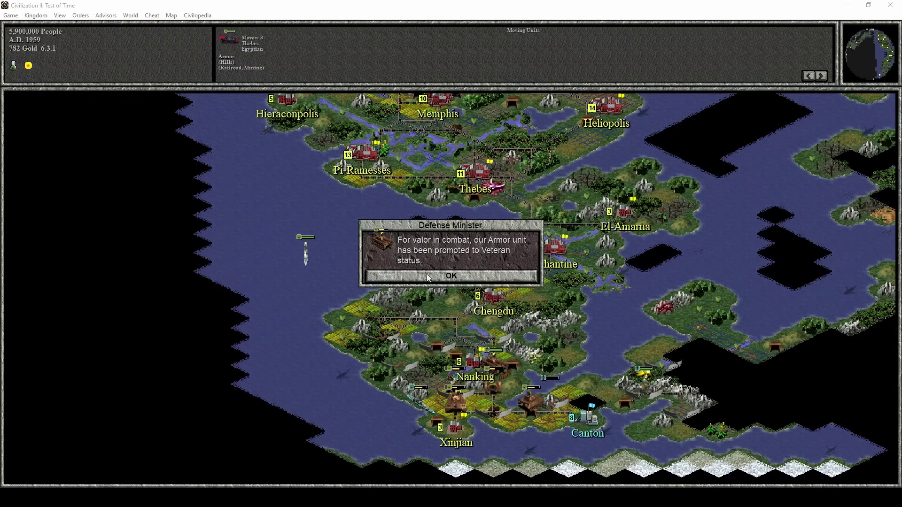
pyautogui.click(428, 275)
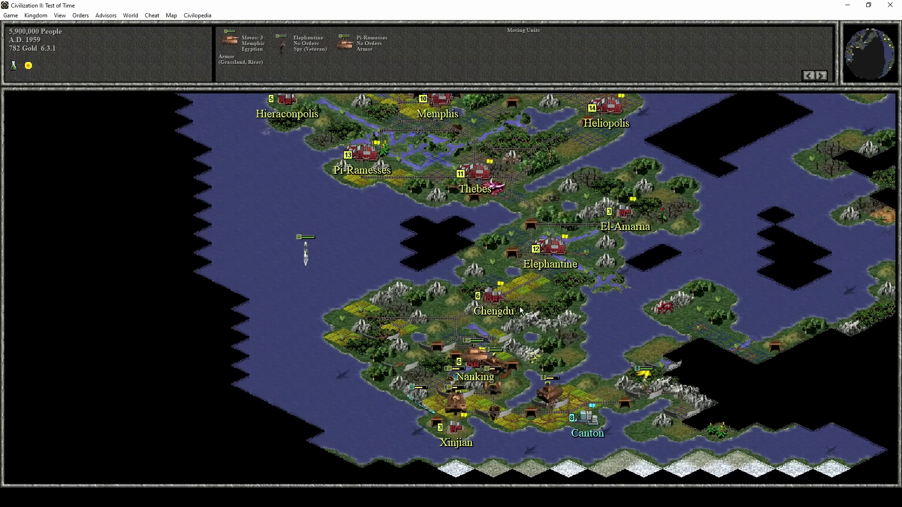
# - Fortify the two armor units and dismiss the cruiser's cannot-perform-here notice
pyautogui.press('f')
pyautogui.press('f')
pyautogui.press('space')
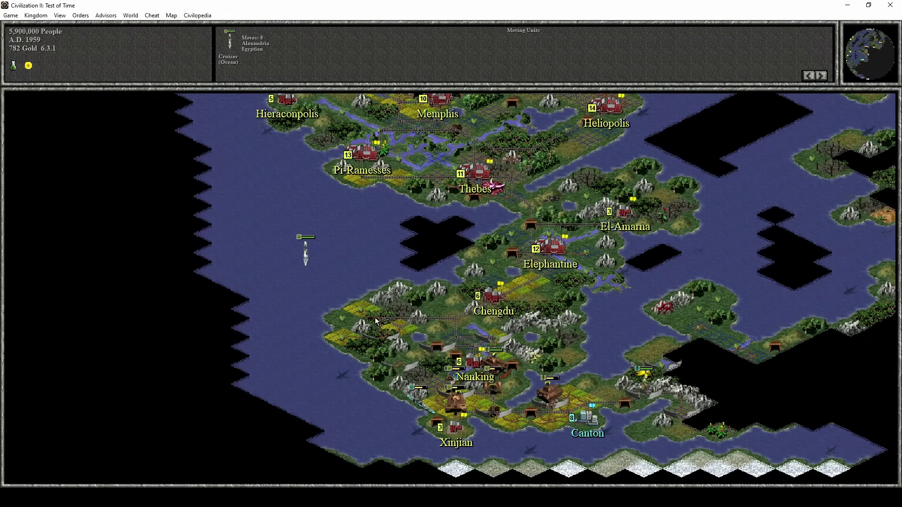
pyautogui.press('f')
pyautogui.click(409, 266)
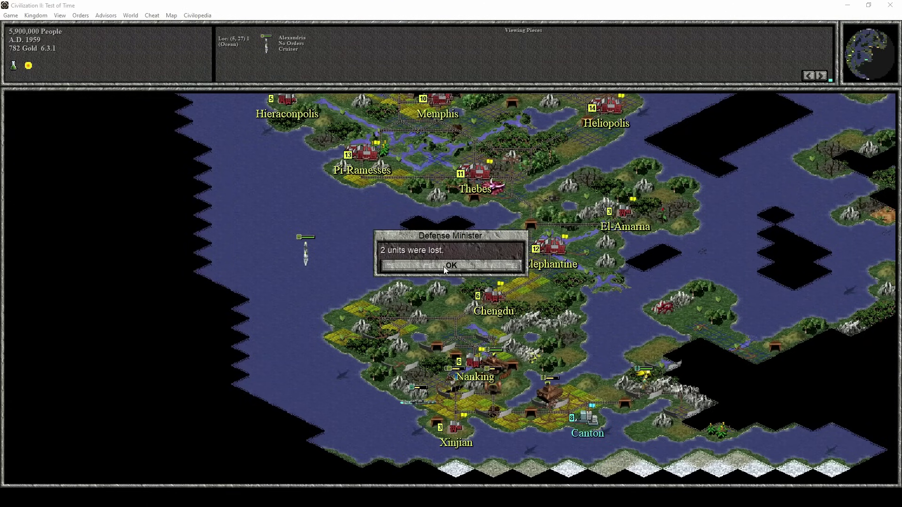
# - Clear the losses, SETI Program, celebration and Spy reports, then sail the cruiser southeast and south
pyautogui.click(444, 268)
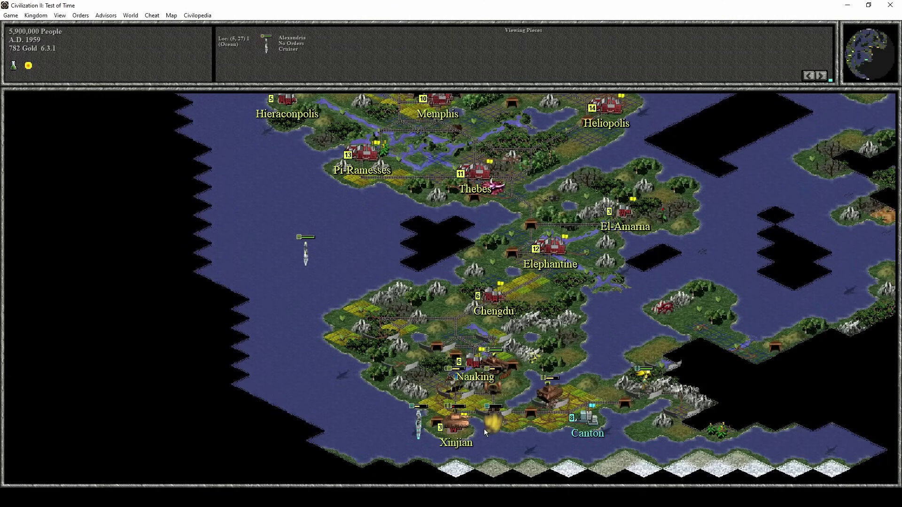
pyautogui.press('space')
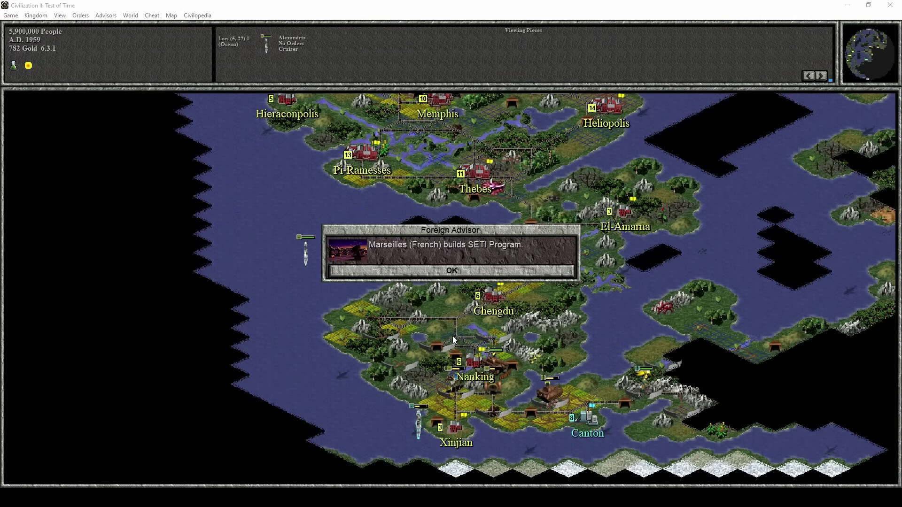
pyautogui.click(457, 272)
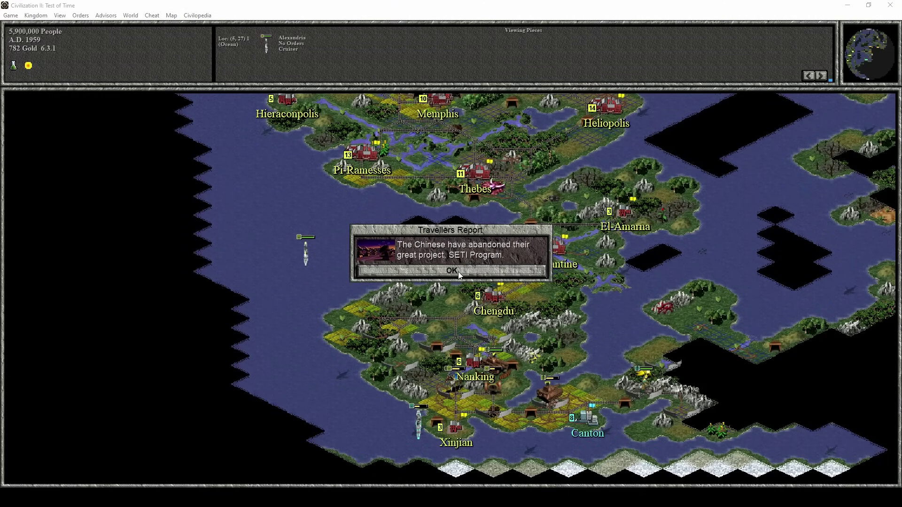
pyautogui.click(458, 271)
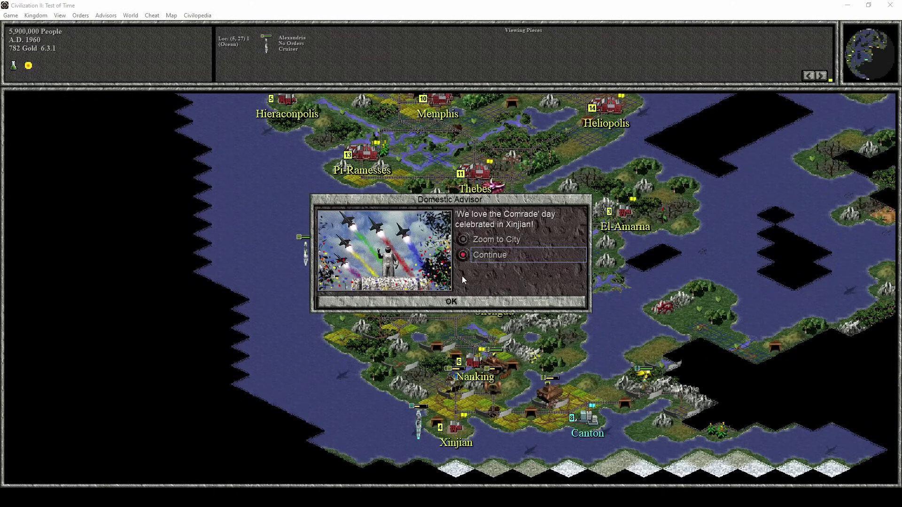
pyautogui.click(461, 302)
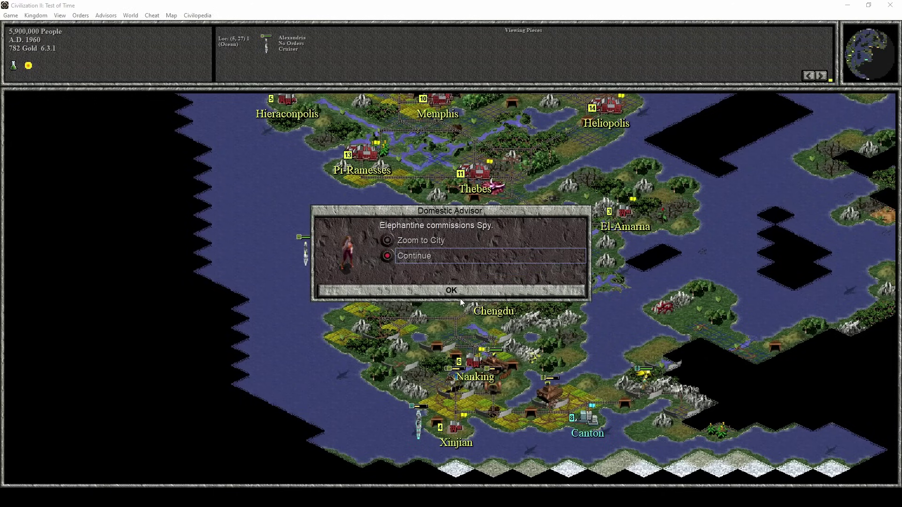
pyautogui.click(438, 289)
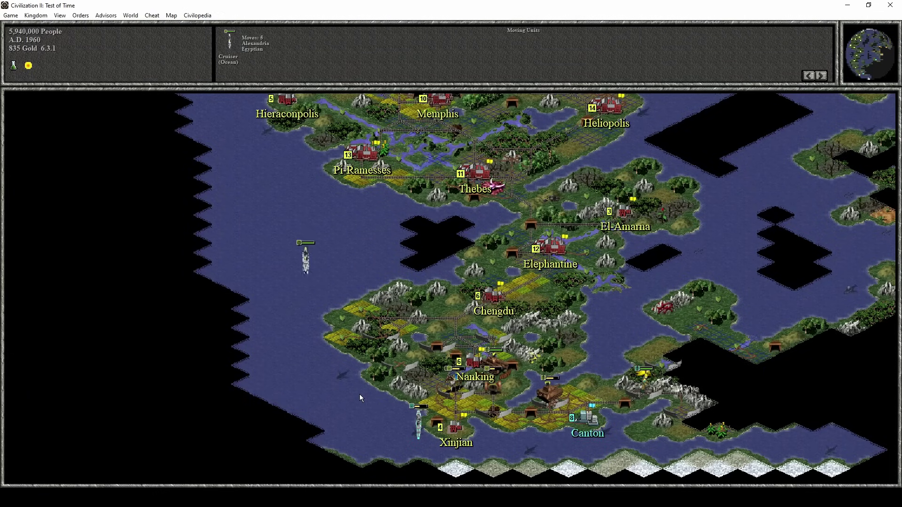
pyautogui.press('KP_3')
pyautogui.press('KP_2')
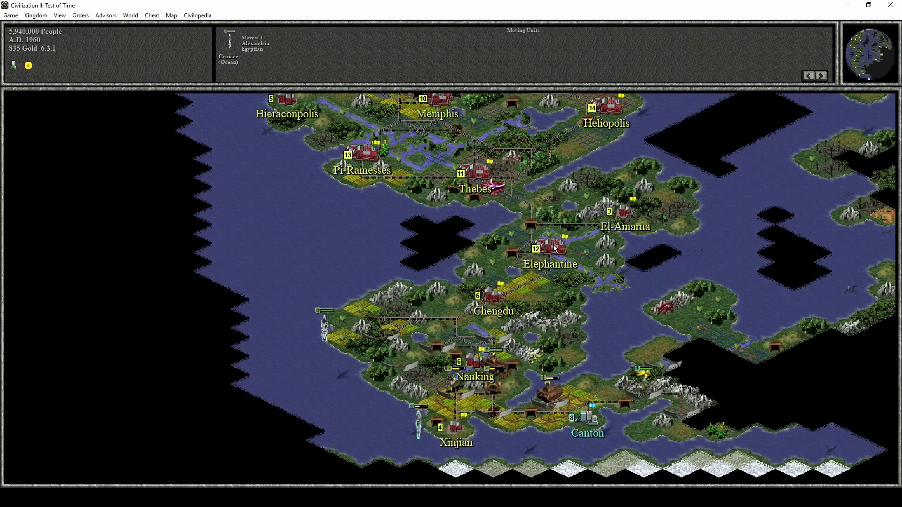
# - Set Elephantine's production to Armor instead of a Spy and close its city screen
pyautogui.click(556, 248)
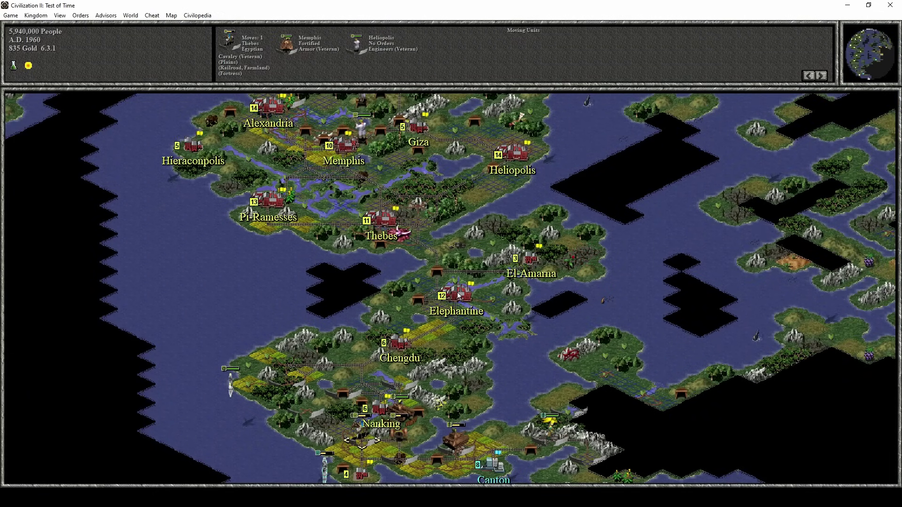
pyautogui.doubleClick(450, 268)
pyautogui.click(255, 287)
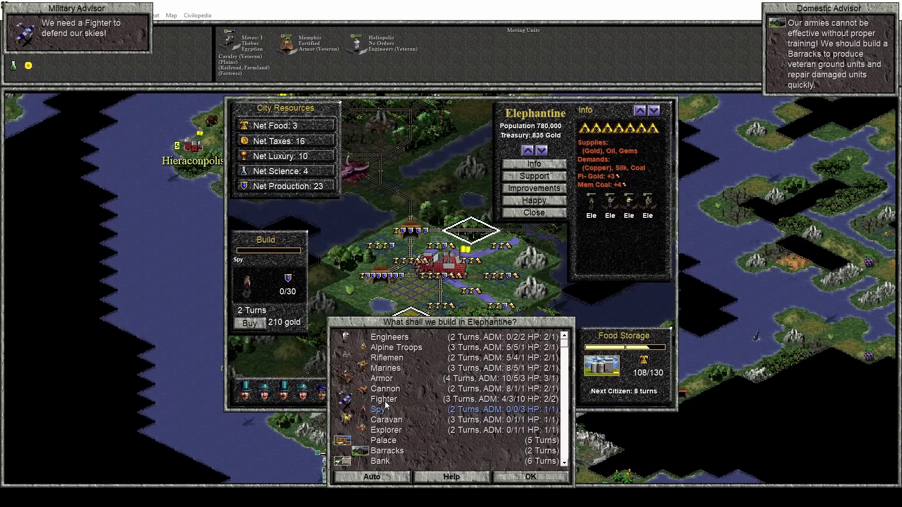
pyautogui.click(384, 380)
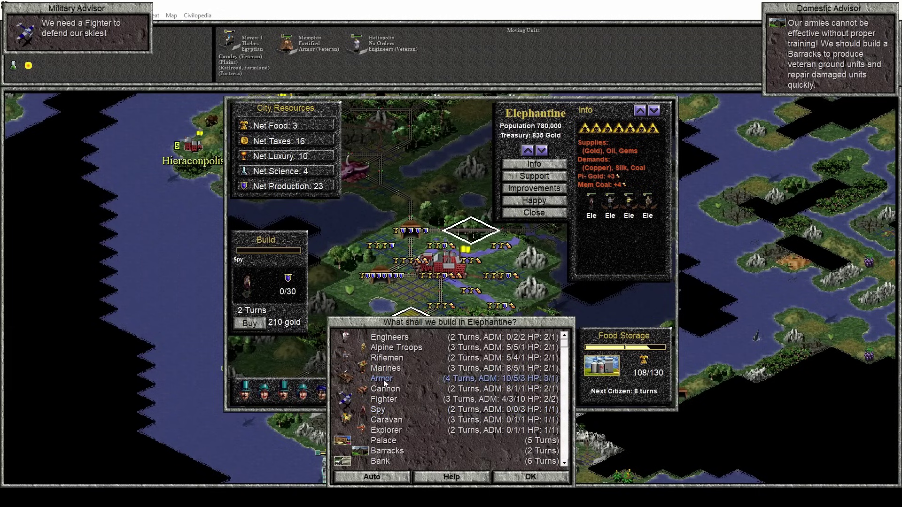
pyautogui.click(517, 478)
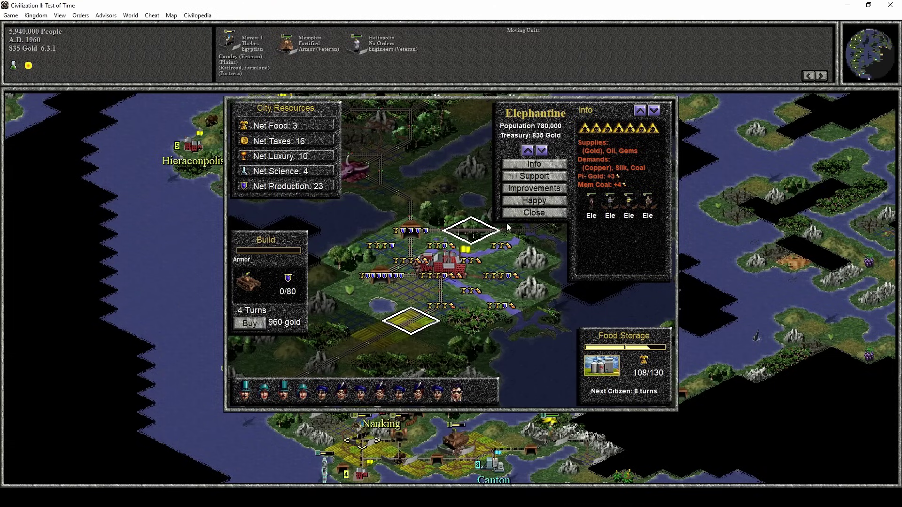
pyautogui.click(533, 212)
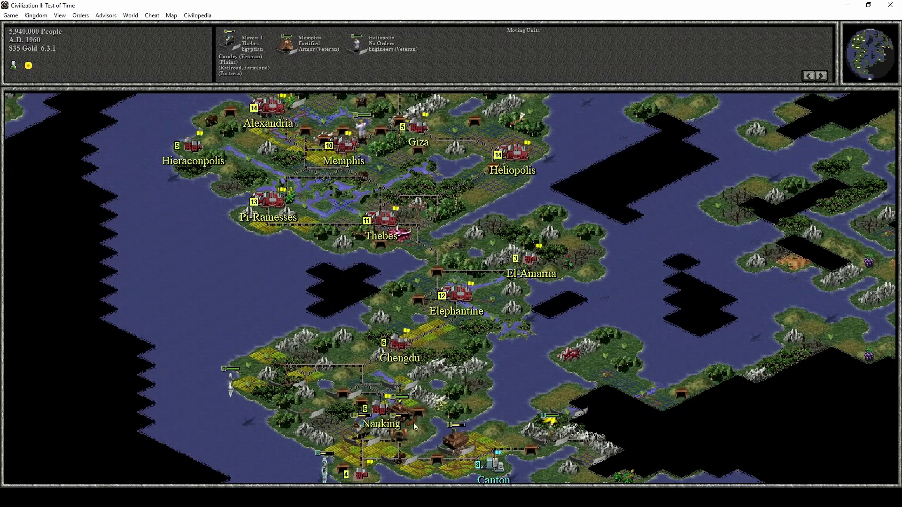
# - Move the cavalry and cannon south toward Xinjian
pyautogui.click(395, 339)
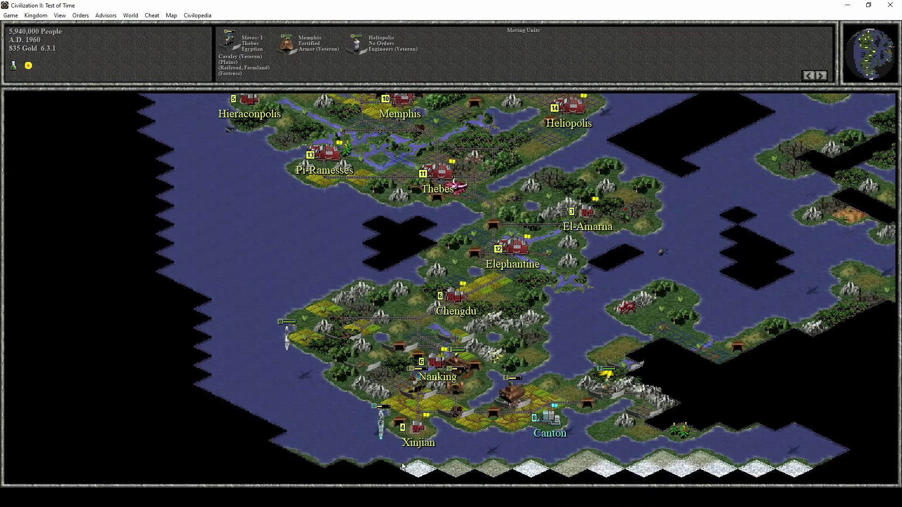
pyautogui.click(418, 387)
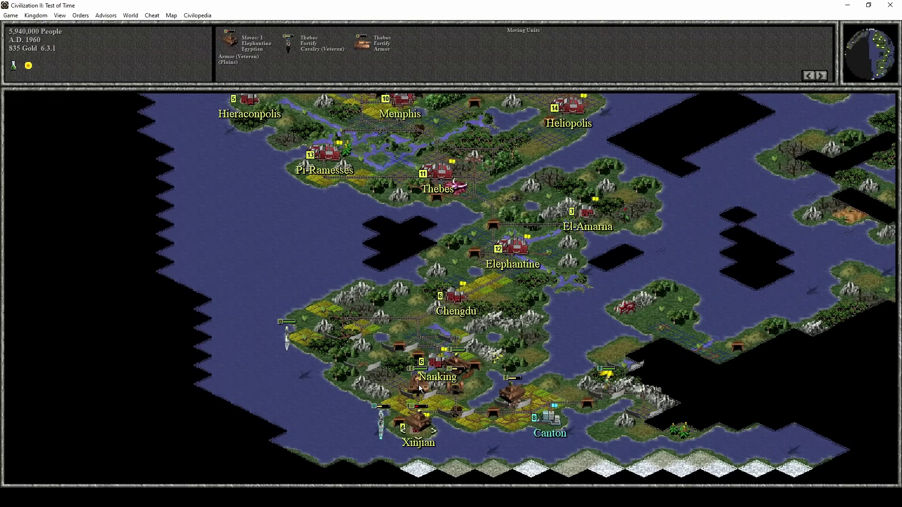
pyautogui.press('space')
pyautogui.click(419, 387)
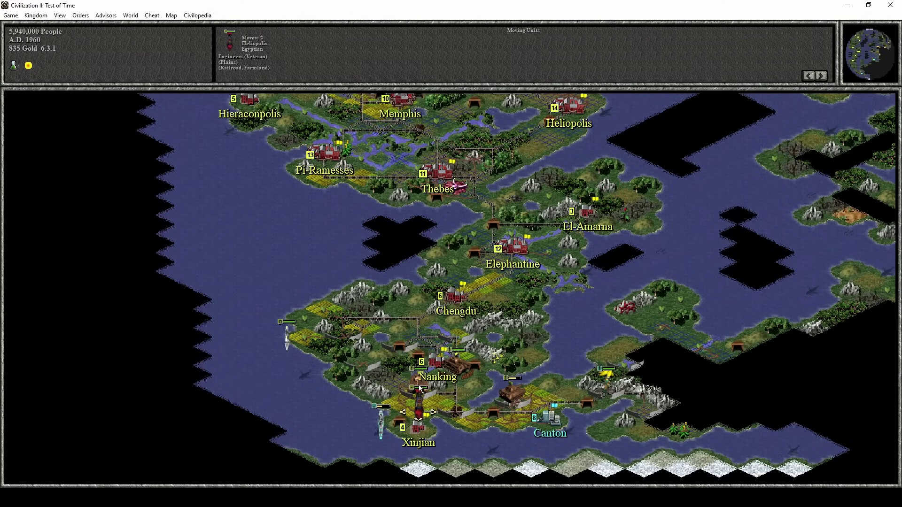
# - Step the engineers around Xinjian, then send the veteran engineers toward Alexandria
pyautogui.press('Right')
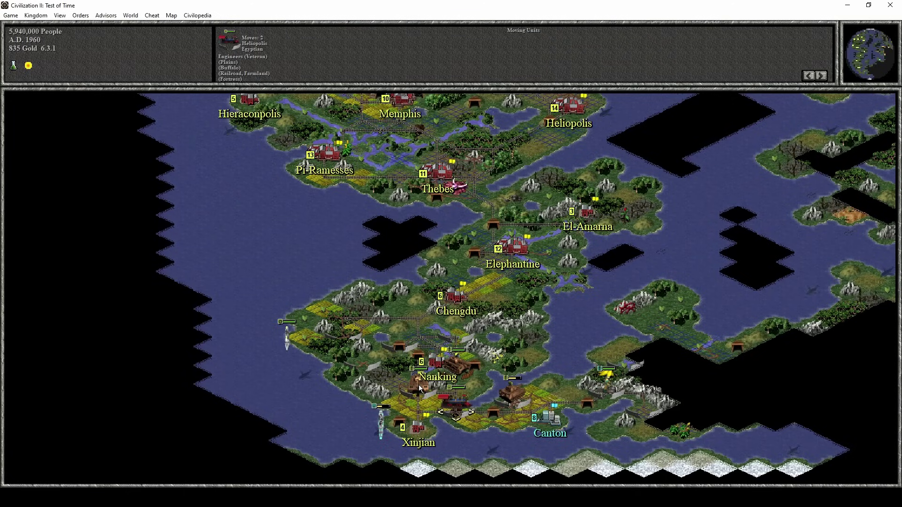
pyautogui.press('Right')
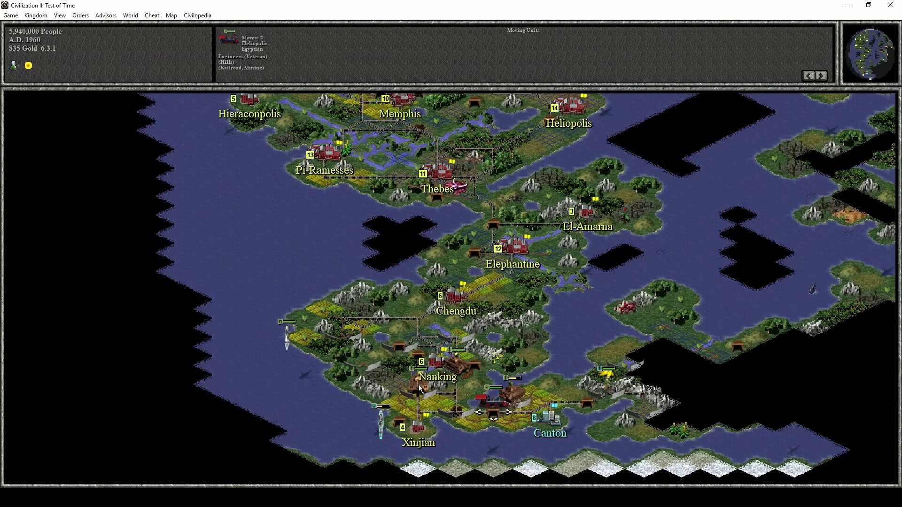
pyautogui.press('Left')
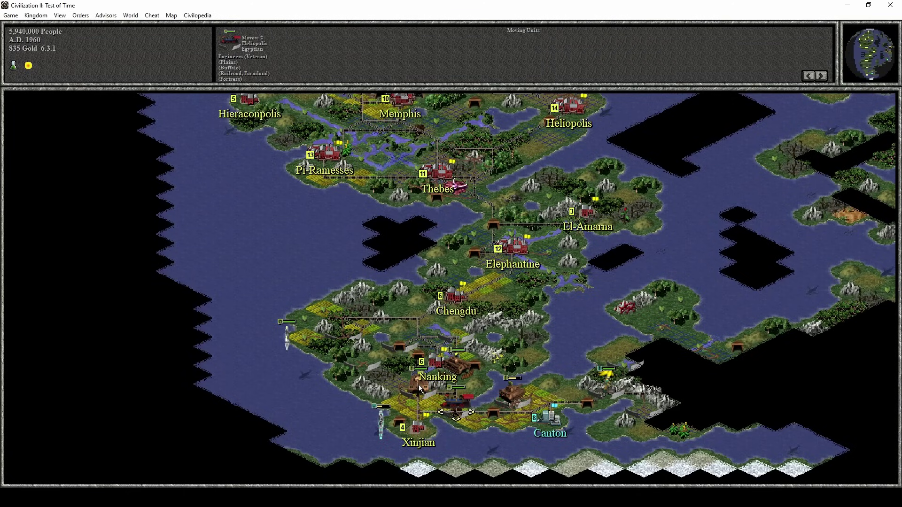
pyautogui.press('Left')
pyautogui.press('Left')
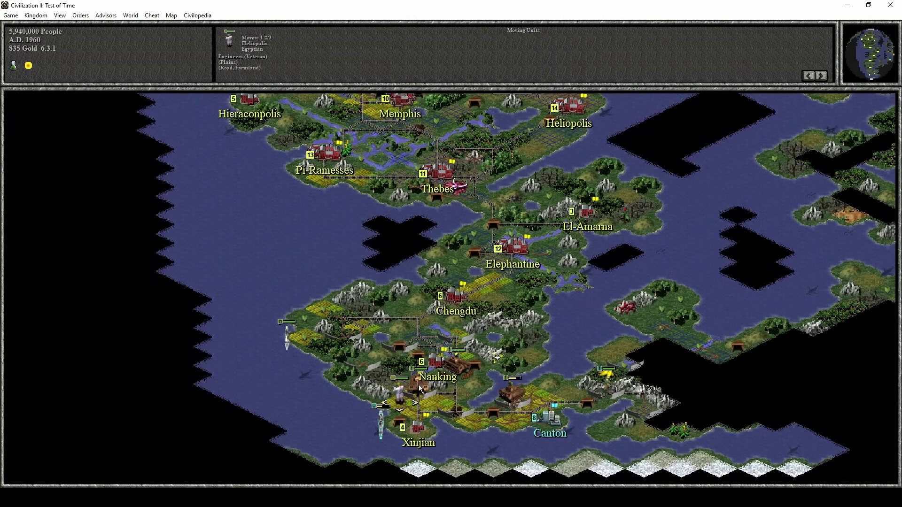
pyautogui.press('space')
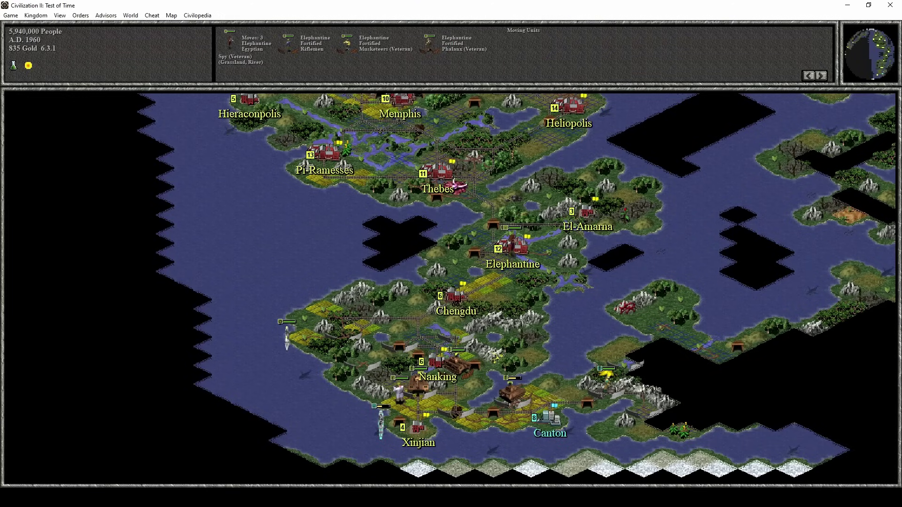
pyautogui.press('space')
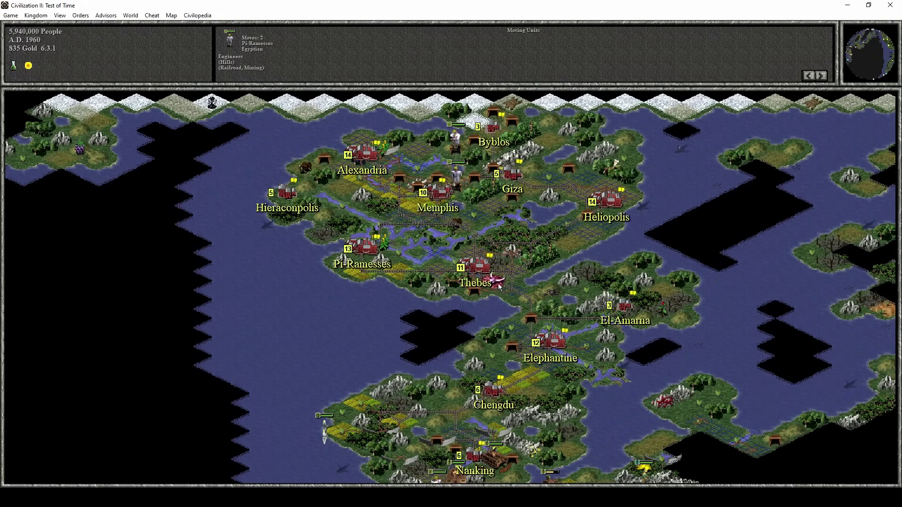
pyautogui.press('space')
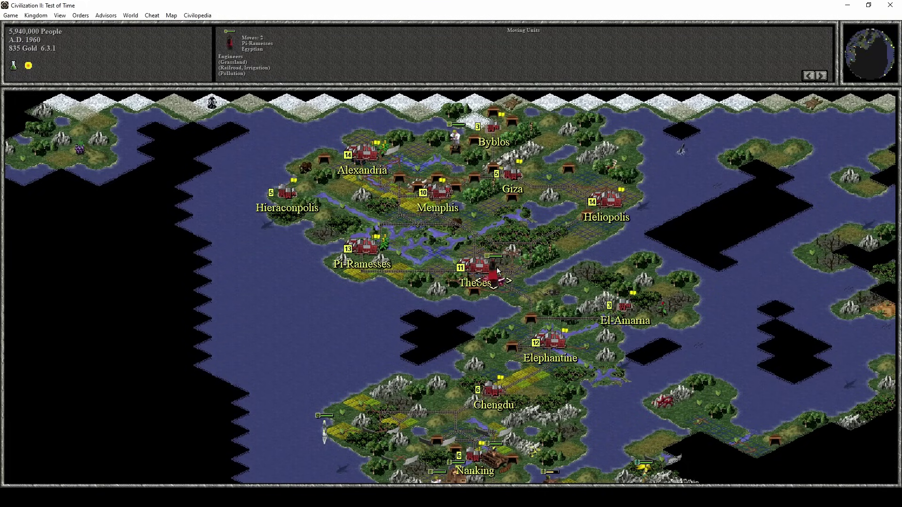
pyautogui.press('space')
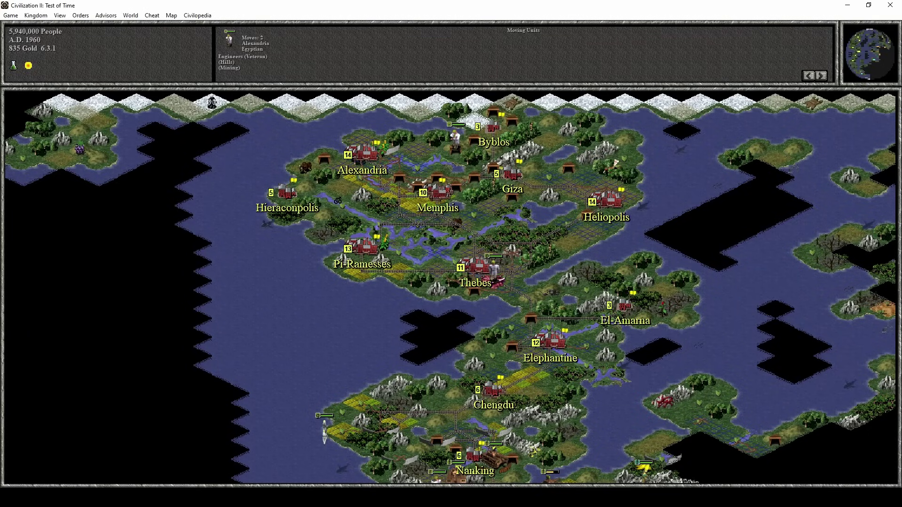
pyautogui.click(340, 188)
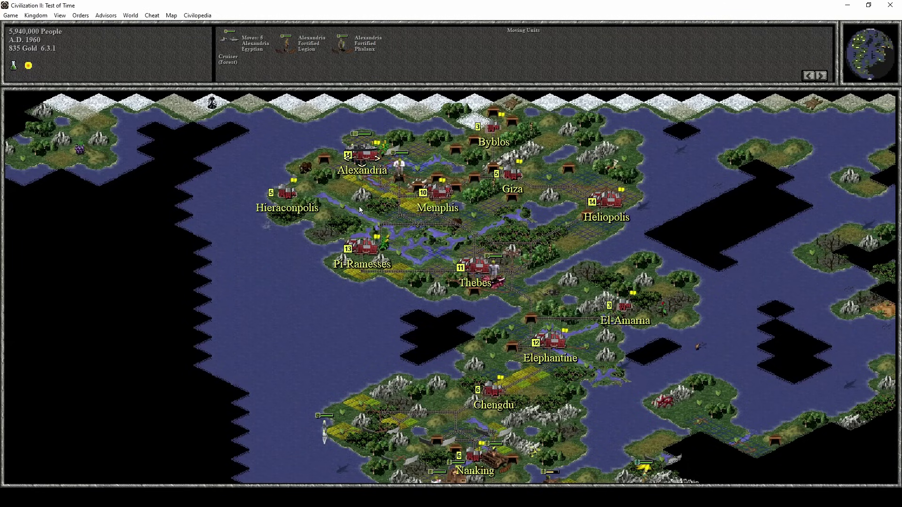
# - Sail the cruiser northwest out of Alexandria, then southwest along the coast
pyautogui.press('KP_7')
pyautogui.press('KP_4')
pyautogui.press('KP_1')
pyautogui.press('KP_1')
pyautogui.press('KP_1')
pyautogui.click(362, 354)
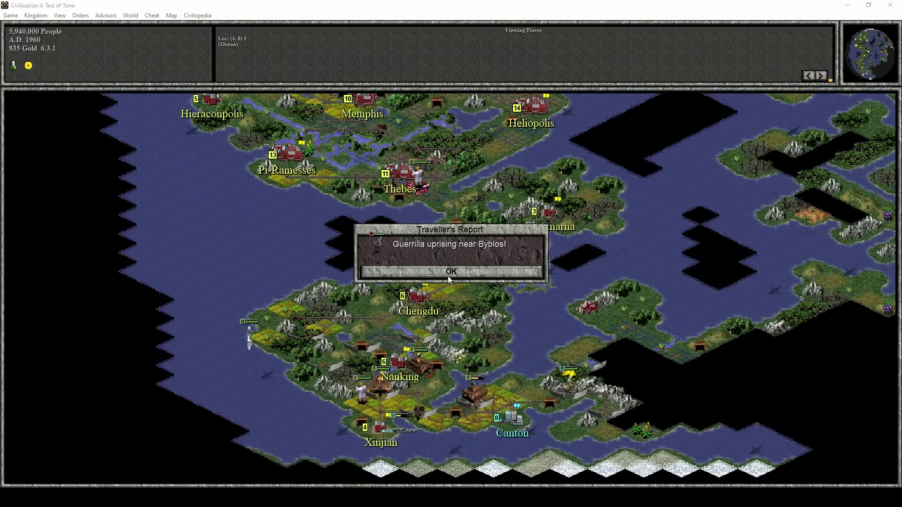
# - Dismiss the guerrilla report, check Xinjian's units, and sail the cruiser southeast into Xinjian
pyautogui.click(453, 272)
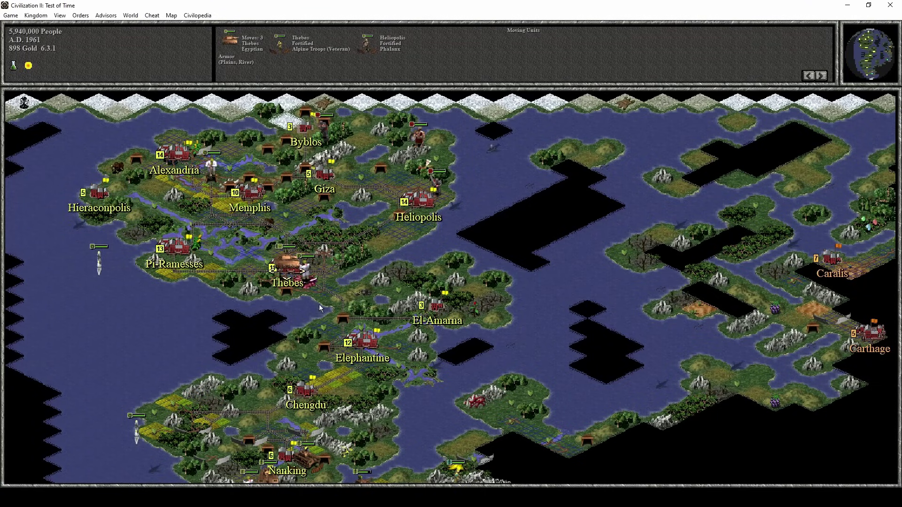
pyautogui.click(294, 365)
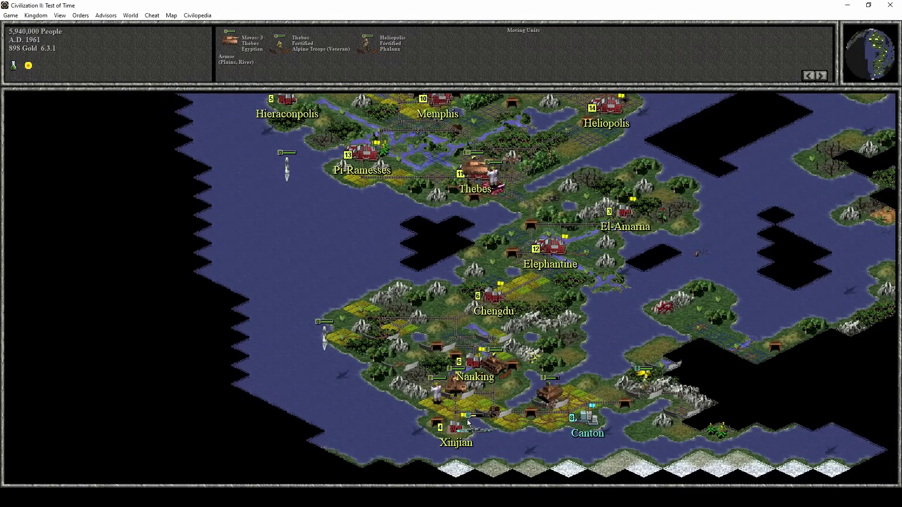
pyautogui.click(454, 431)
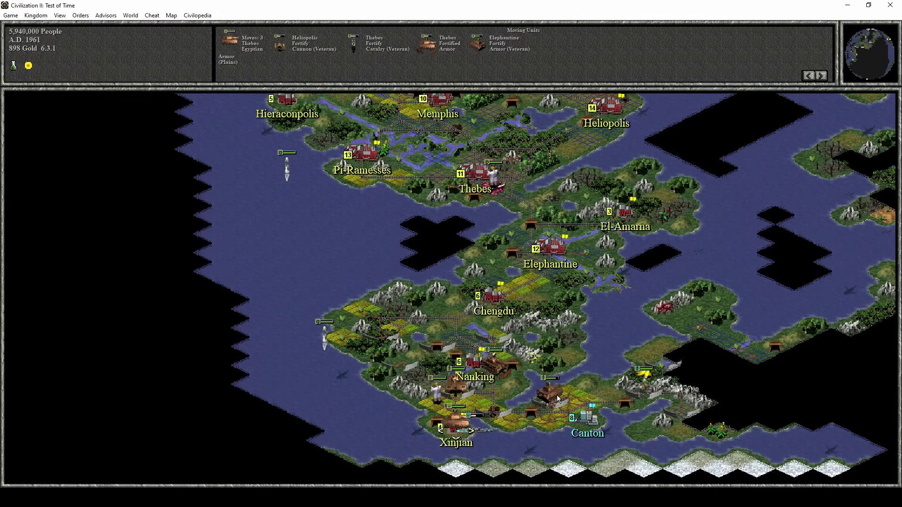
pyautogui.press('space')
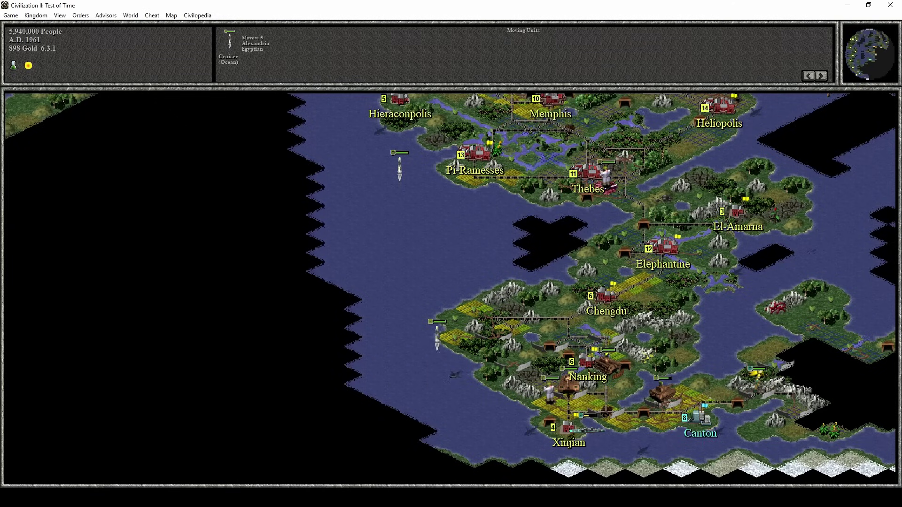
pyautogui.press('KP_3')
pyautogui.press('KP_3')
pyautogui.press('KP_3')
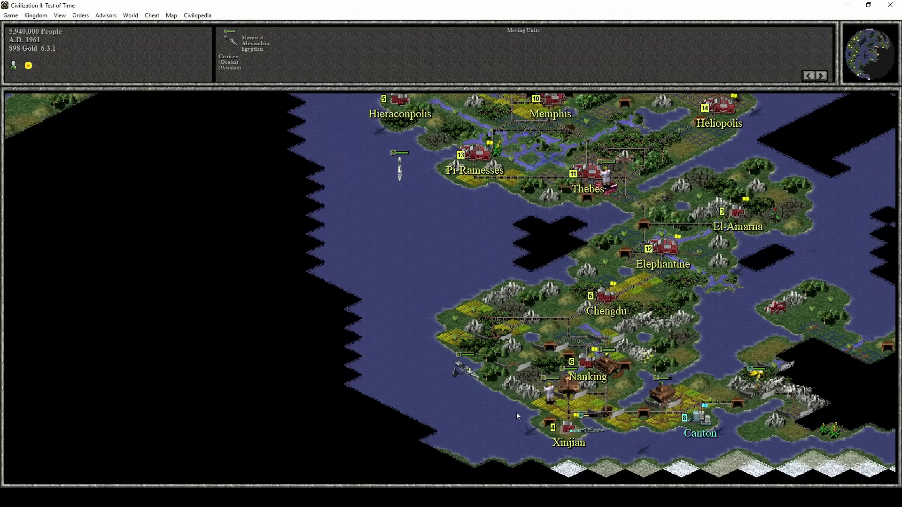
pyautogui.press('KP_3')
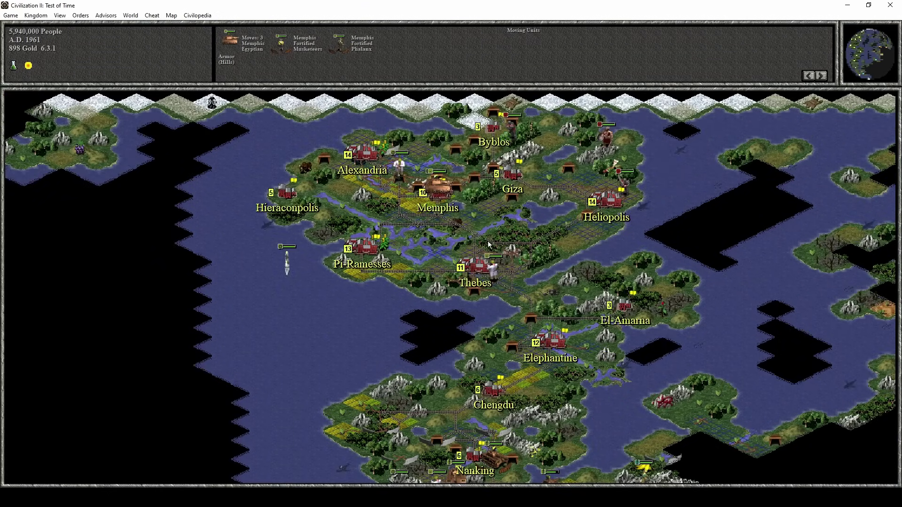
# - Switch to the engineers at Alexandria, recentring the map near Thebes
pyautogui.click(544, 446)
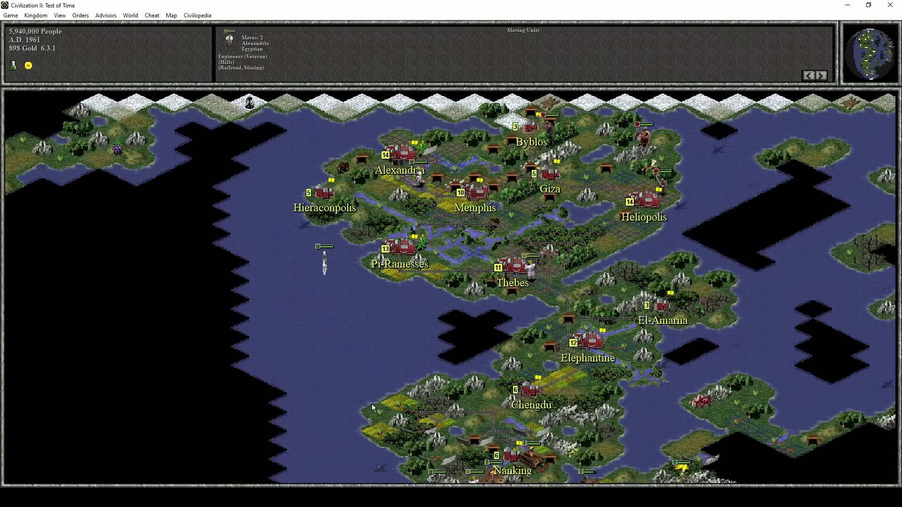
pyautogui.press('w')
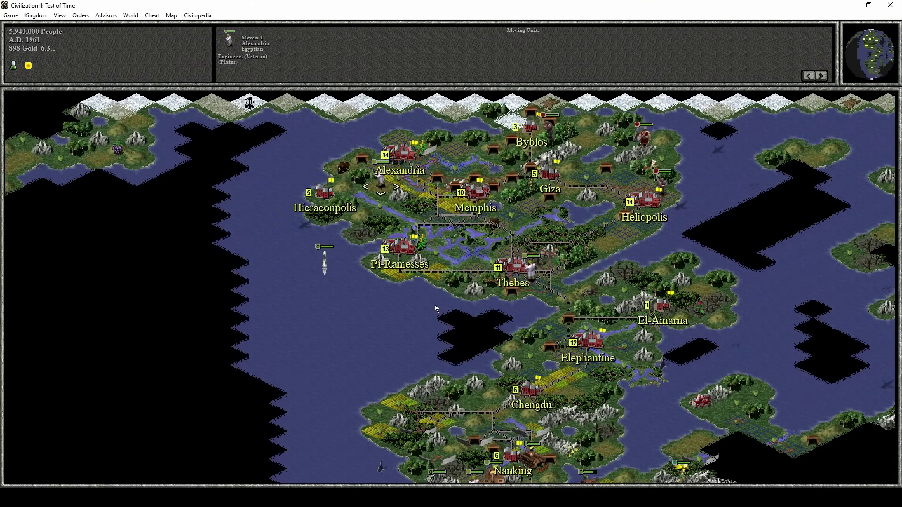
pyautogui.click(434, 301)
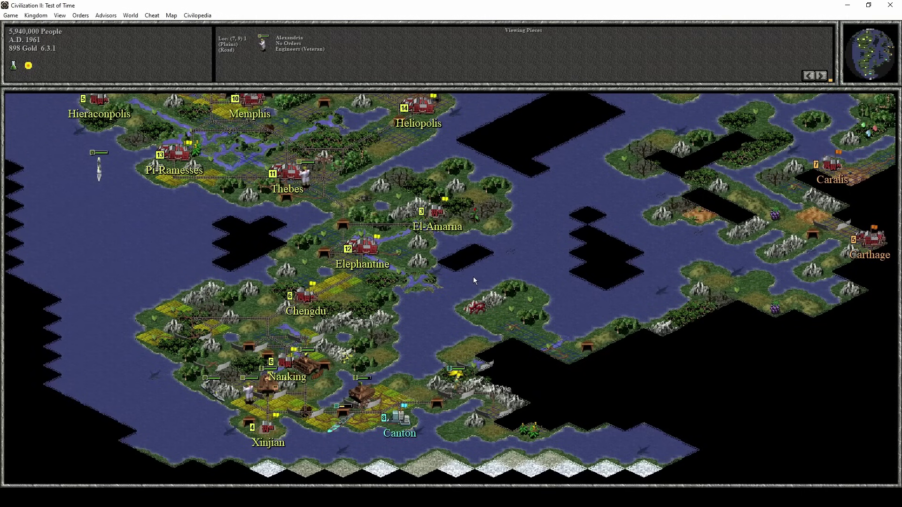
pyautogui.press('Up')
# - End the turn, then switch Giza's build from University to Stock Exchange
pyautogui.press('Return')
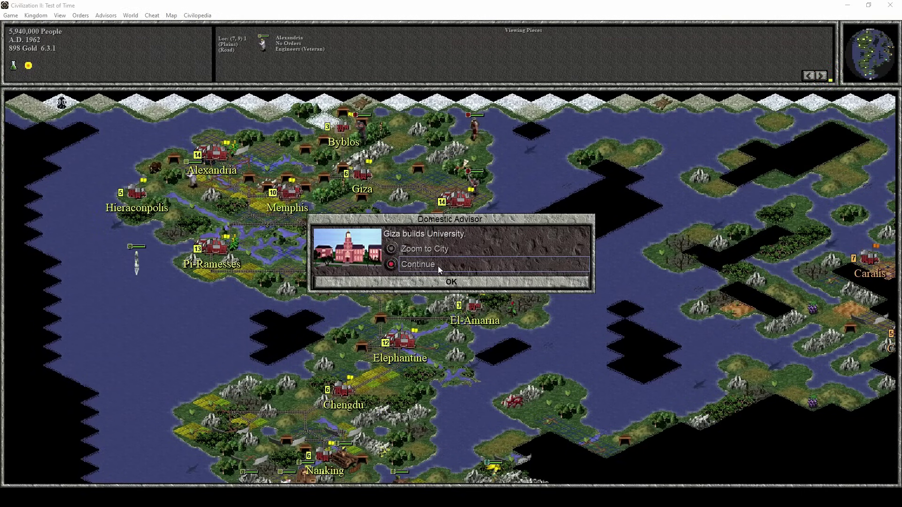
pyautogui.click(432, 287)
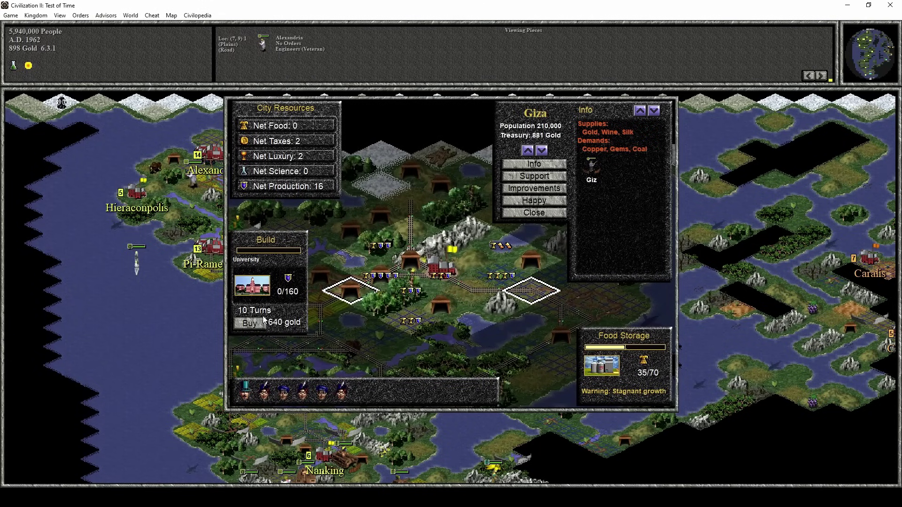
pyautogui.click(262, 294)
pyautogui.moveTo(564, 345); pyautogui.dragTo(564, 390)
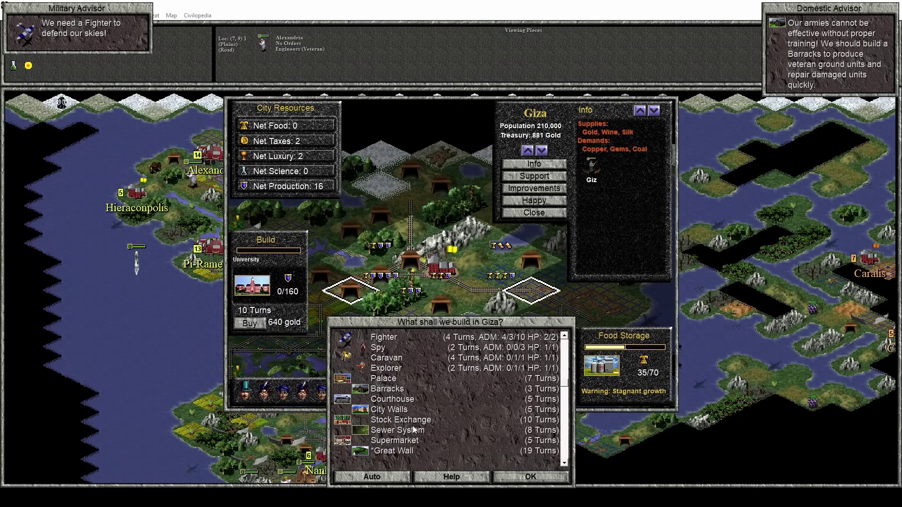
pyautogui.click(393, 422)
pyautogui.click(530, 476)
pyautogui.click(539, 217)
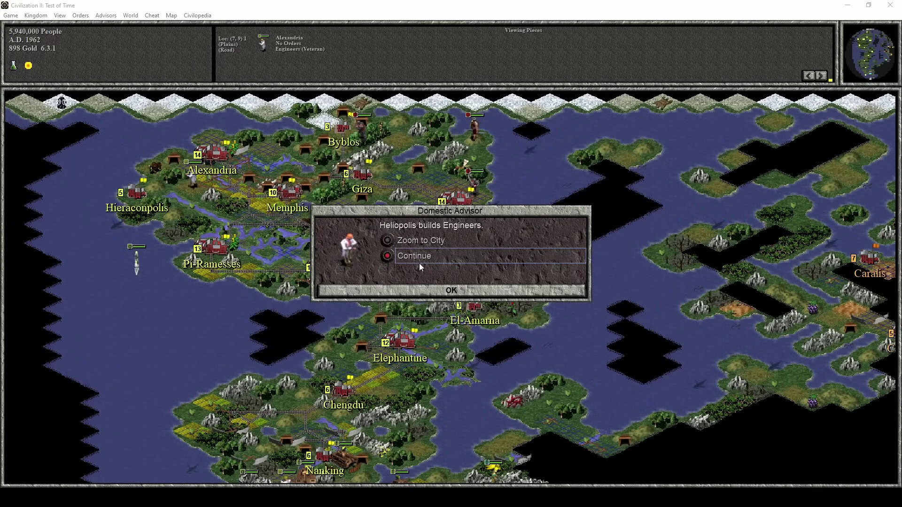
# - Skip past the Heliopolis engineers and sail the Alexandria cruiser south and east toward Canton
pyautogui.press('Return')
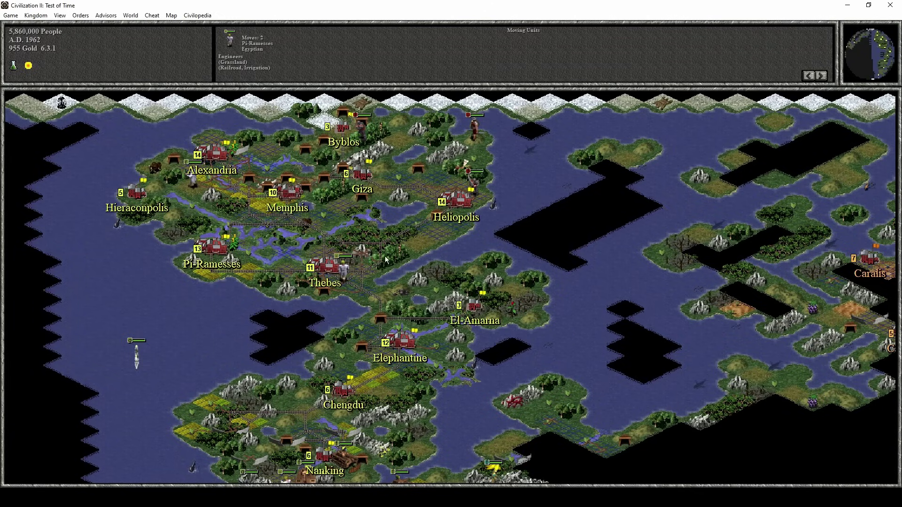
pyautogui.press('space')
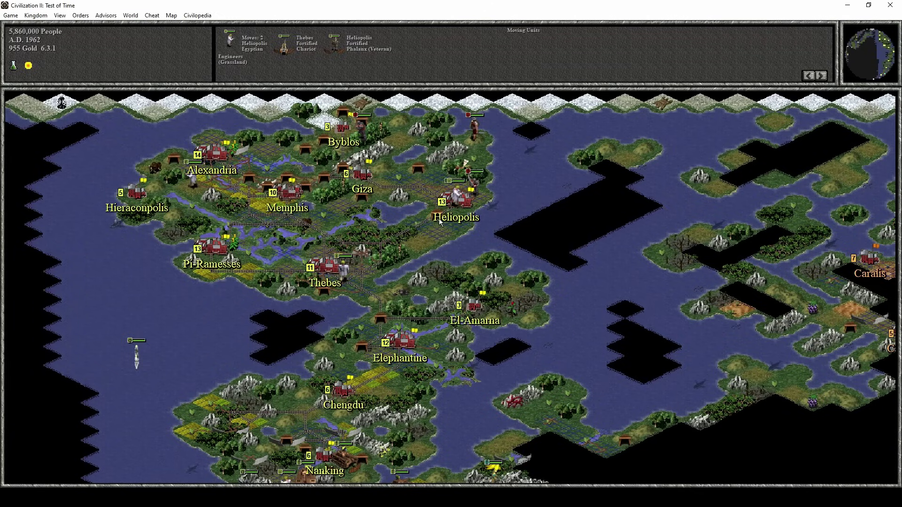
pyautogui.press('space')
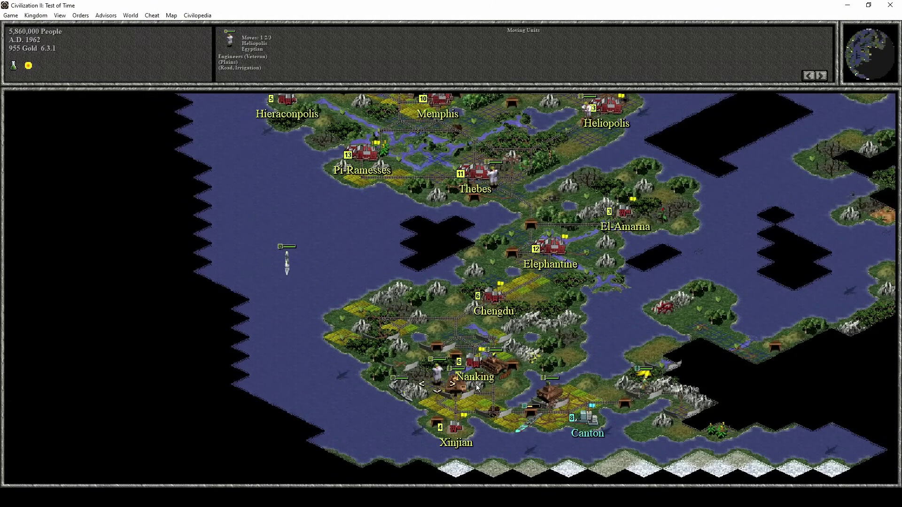
pyautogui.press('space')
pyautogui.press('Down')
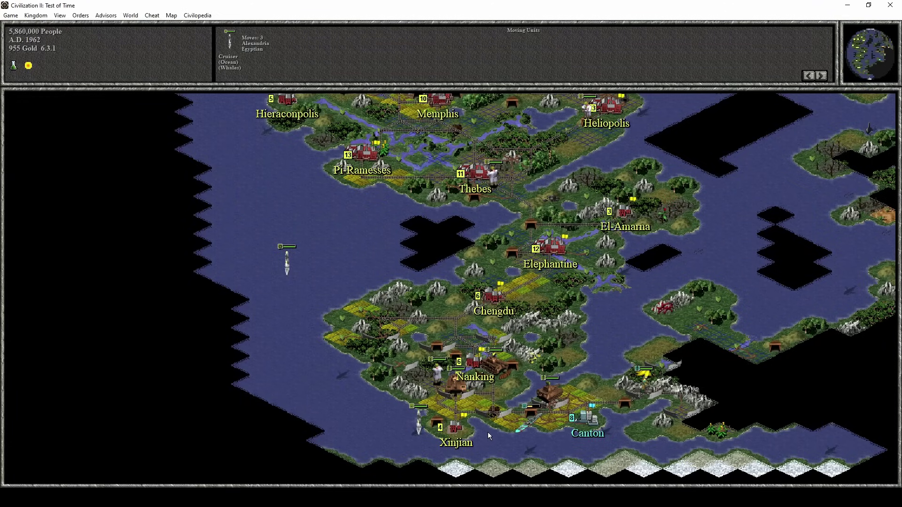
pyautogui.press('Right')
pyautogui.press('Right')
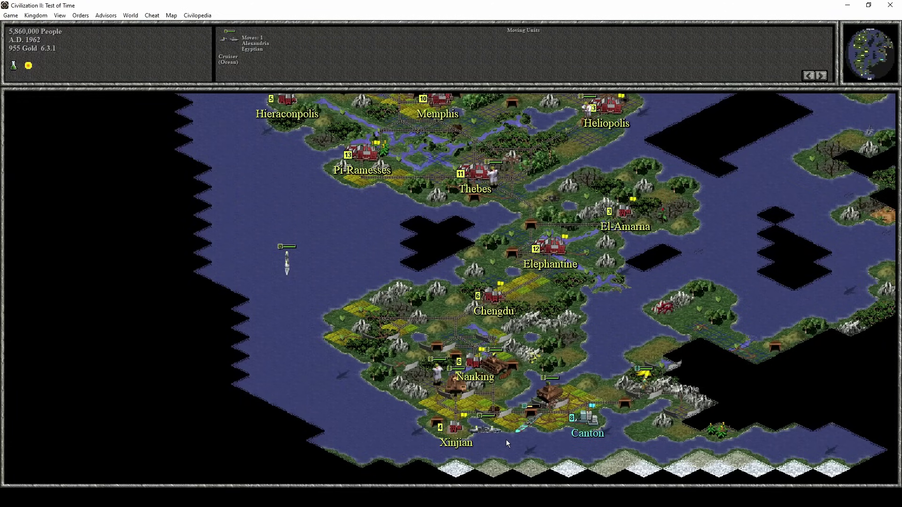
pyautogui.press('Next')
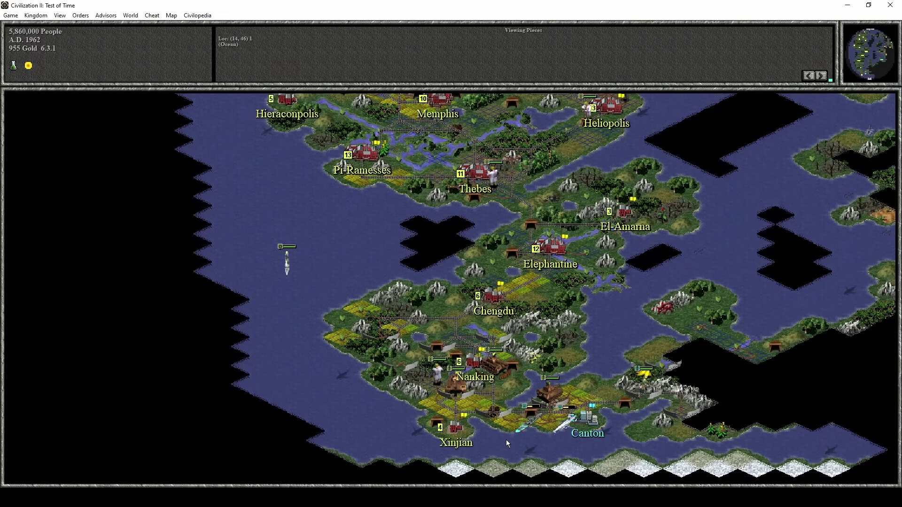
# - End the turn and set Nanking, its Colosseum finished, to build a Granary next
pyautogui.press('Return')
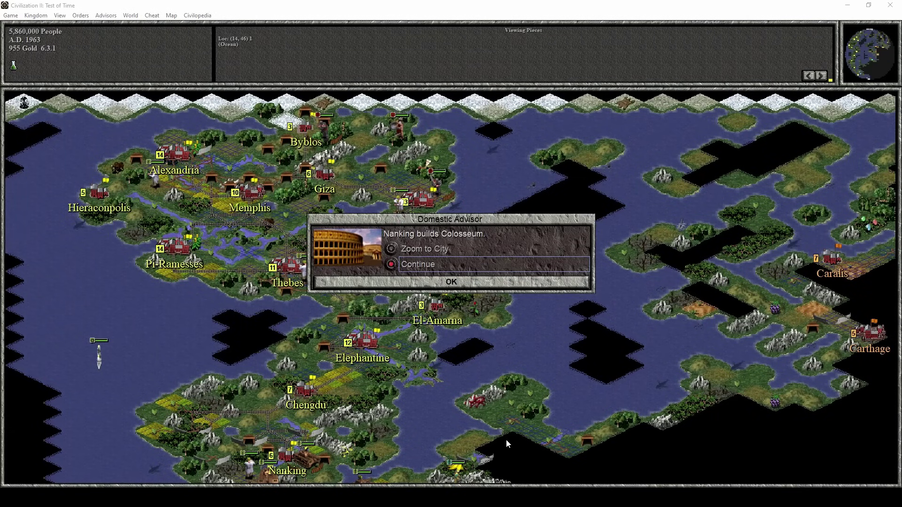
pyautogui.click(439, 250)
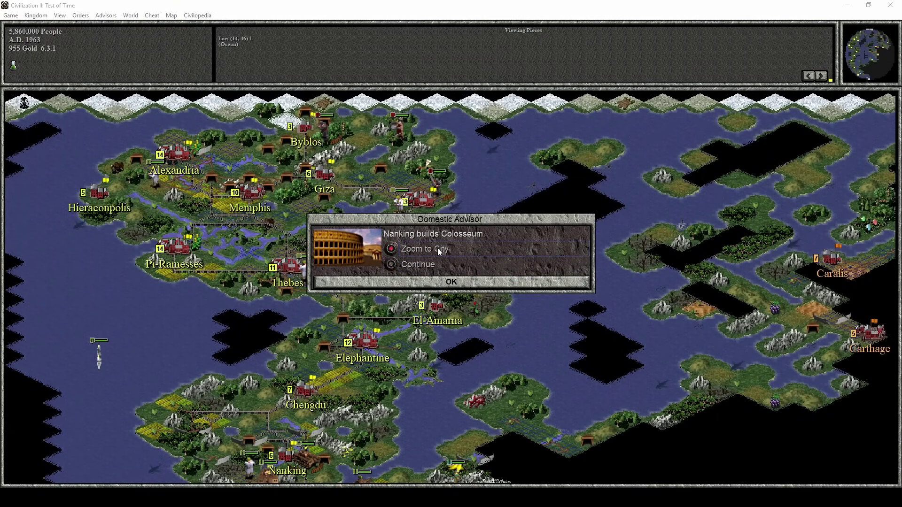
pyautogui.click(444, 284)
pyautogui.click(262, 295)
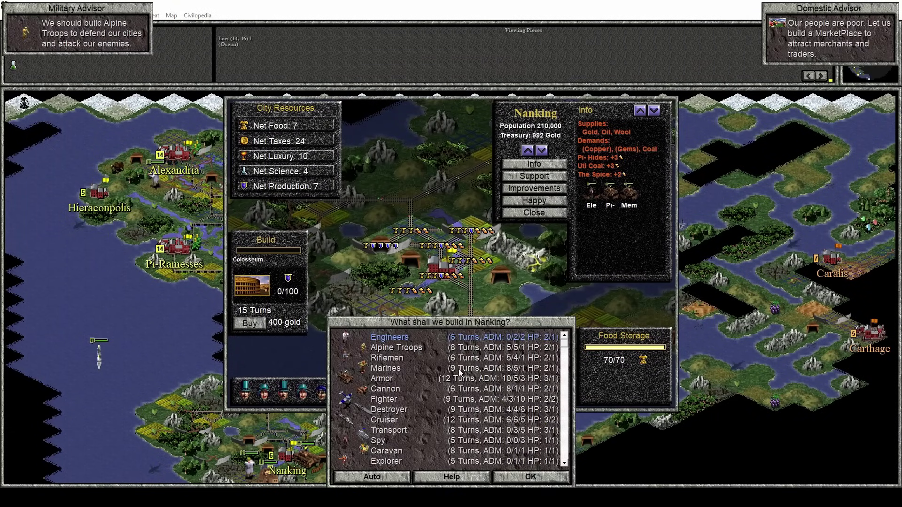
pyautogui.moveTo(564, 340); pyautogui.dragTo(570, 381)
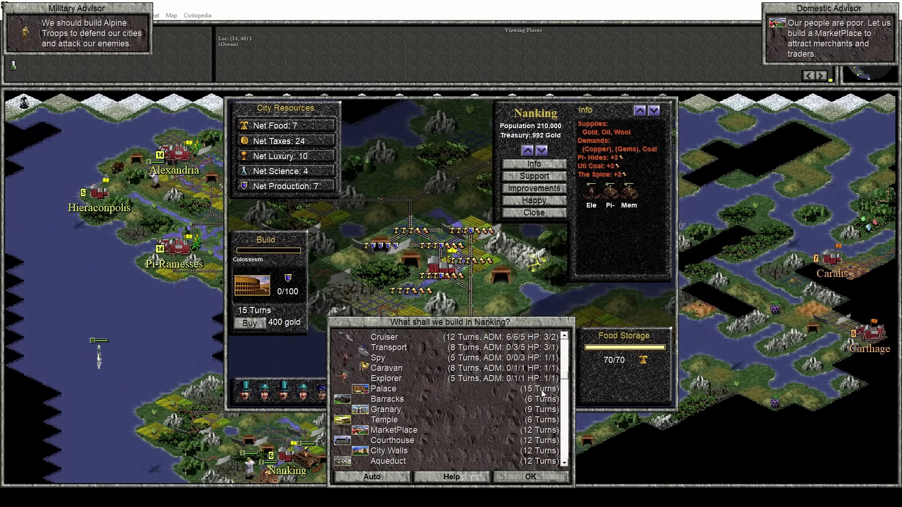
pyautogui.click(387, 411)
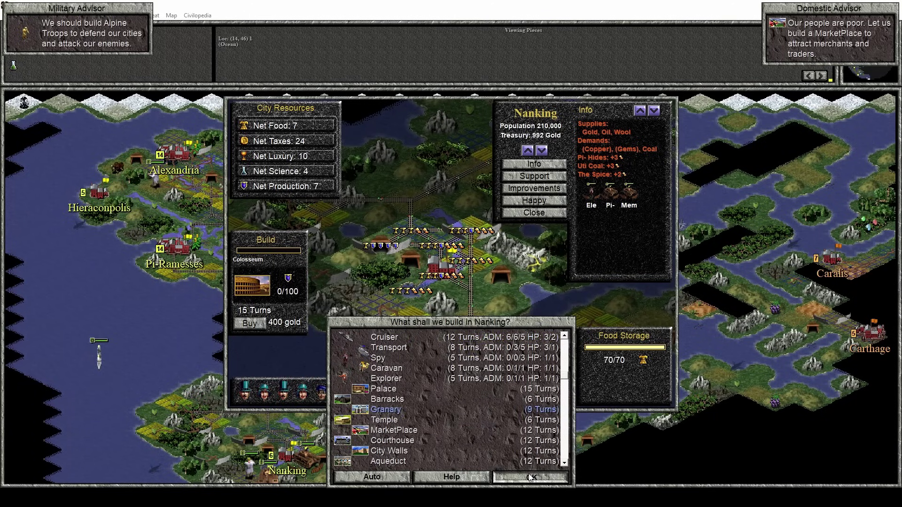
pyautogui.click(533, 477)
pyautogui.click(539, 214)
pyautogui.click(458, 278)
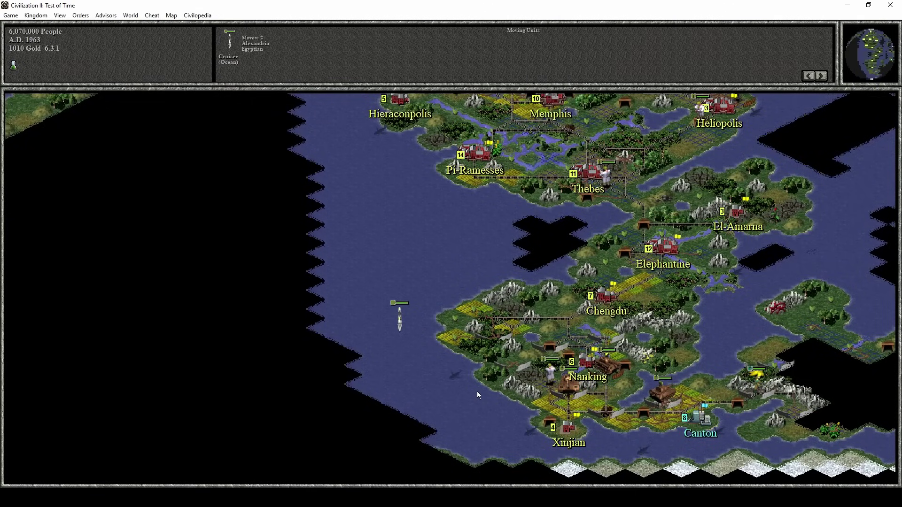
# - Move the cruiser southeast, acknowledge the bribed-armor report, and end the turn
pyautogui.press('KP_3')
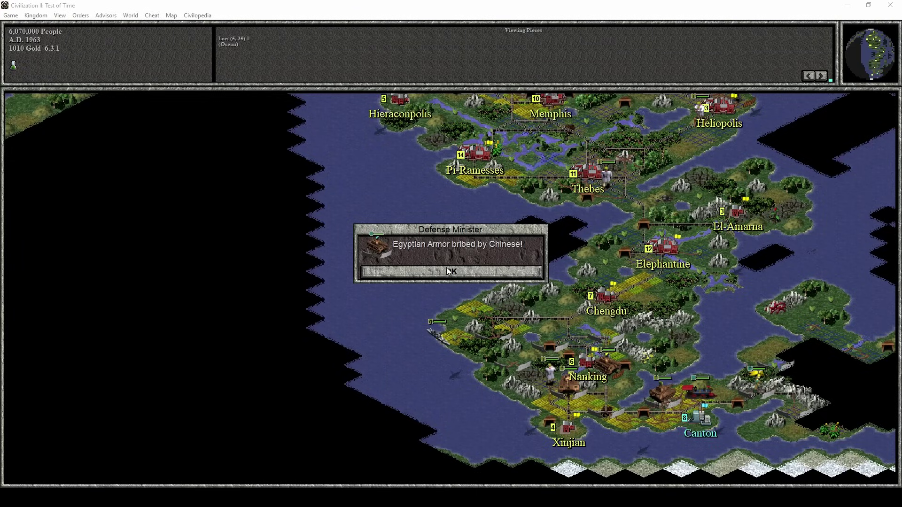
pyautogui.click(447, 273)
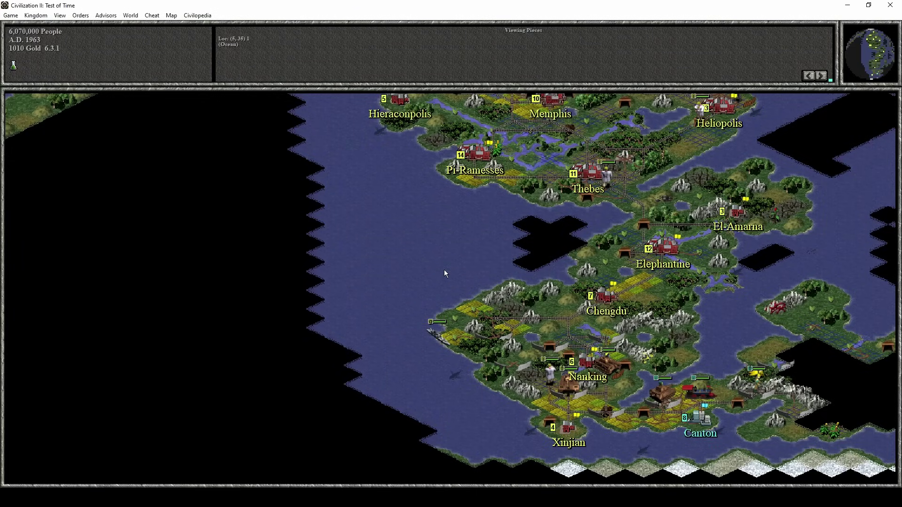
pyautogui.press('Return')
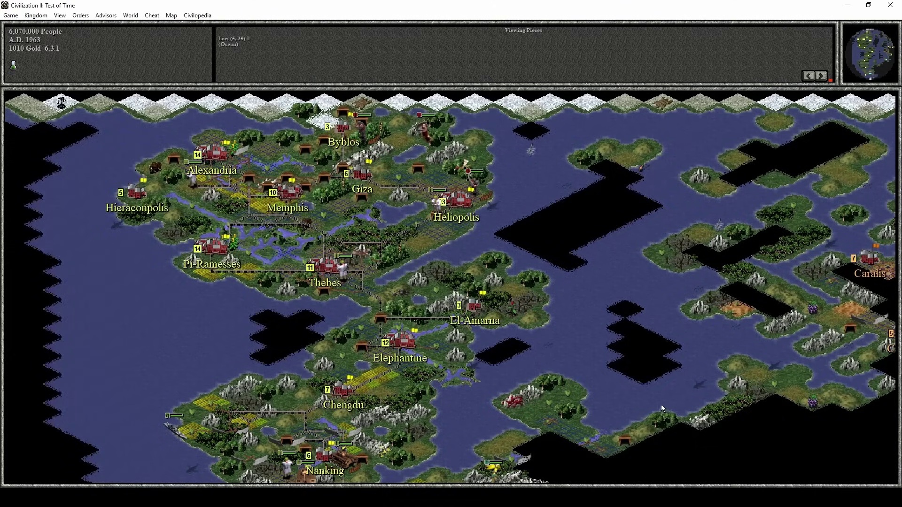
# - Sail the cruiser southeast and send the Elephantine armor along the railroad toward Nanking
pyautogui.press('KP_3')
pyautogui.press('KP_3')
pyautogui.press('KP_3')
pyautogui.press('space')
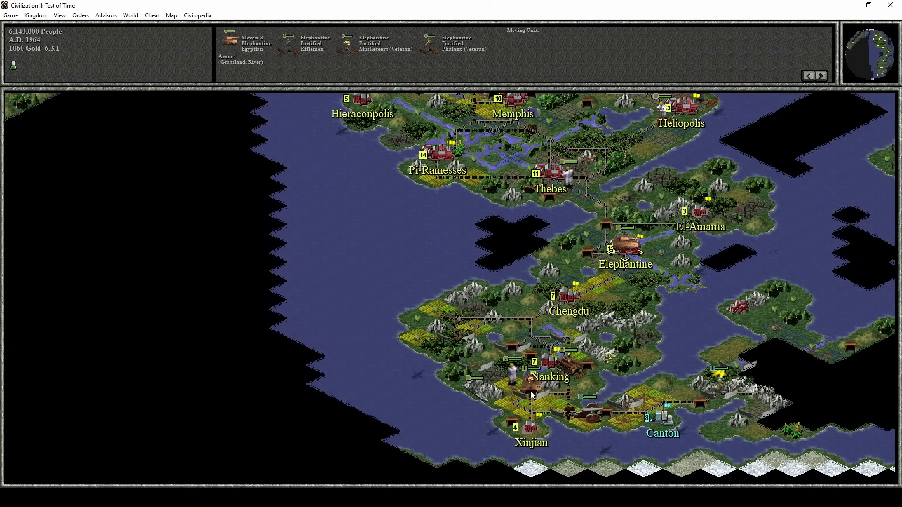
pyautogui.click(570, 412)
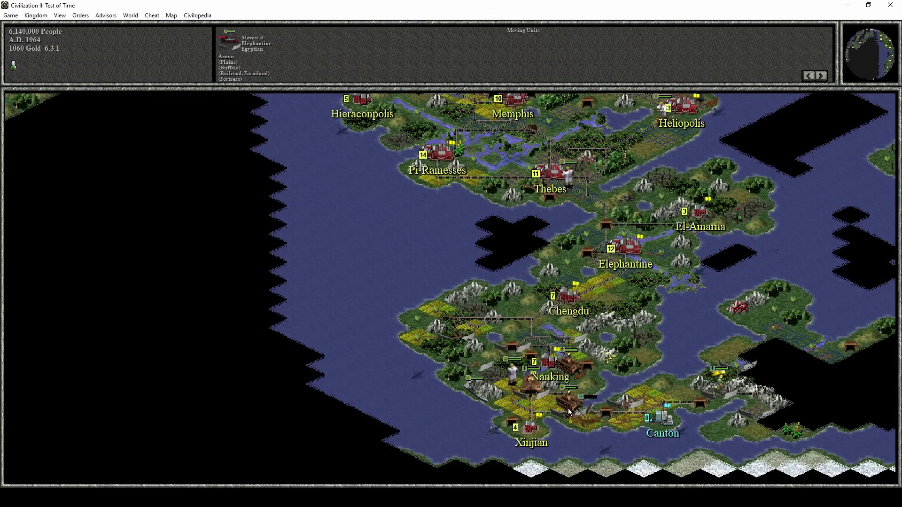
pyautogui.click(499, 275)
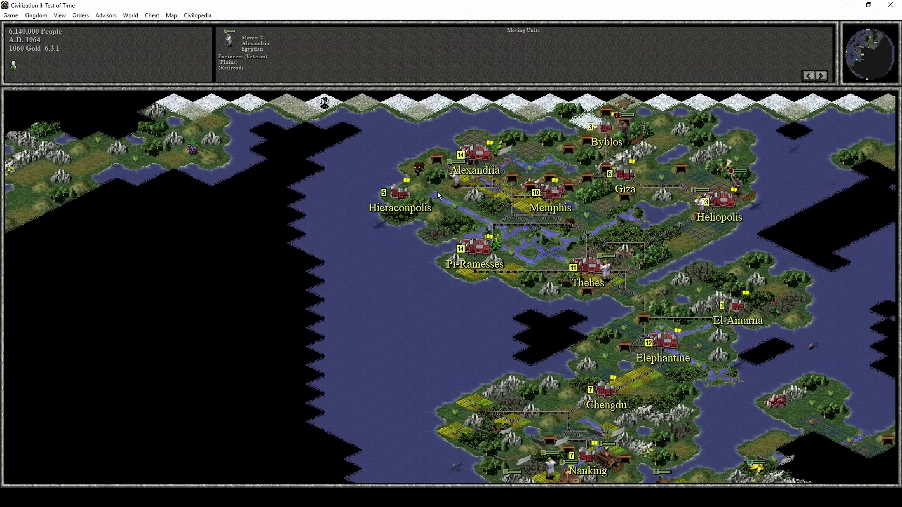
pyautogui.click(712, 331)
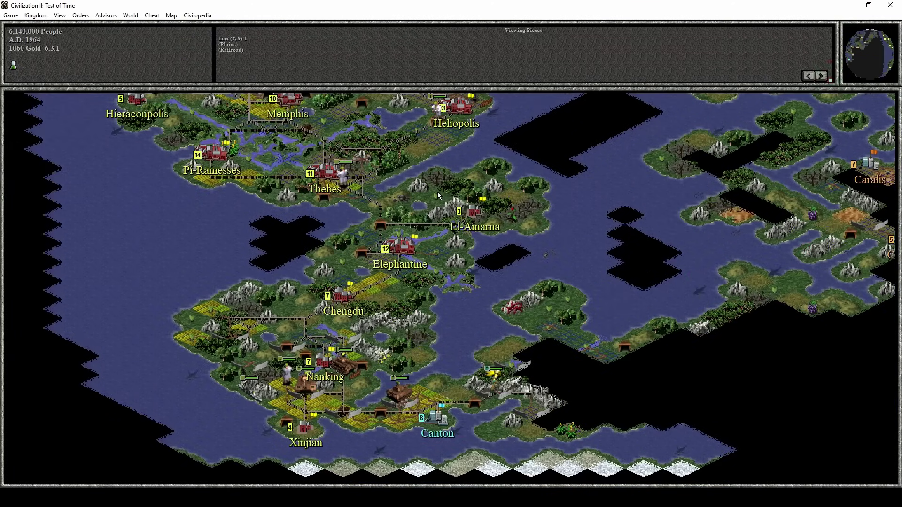
pyautogui.click(438, 191)
# - End the turn and set Hieraconpolis to build a Bank
pyautogui.press('Return')
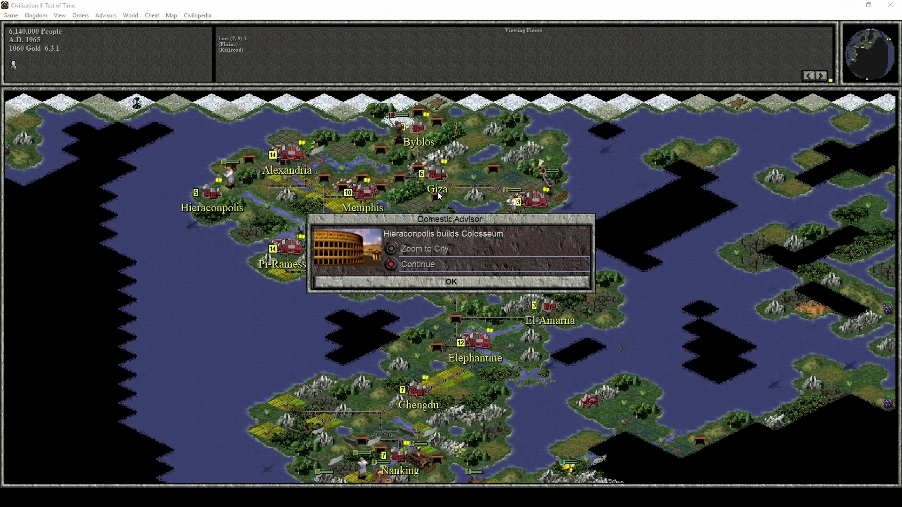
pyautogui.click(392, 249)
pyautogui.click(433, 283)
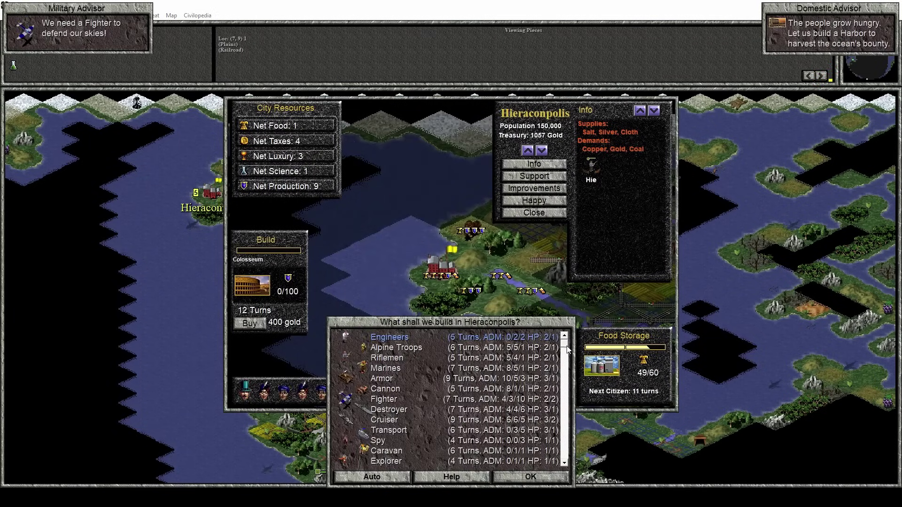
pyautogui.moveTo(566, 348); pyautogui.dragTo(566, 396)
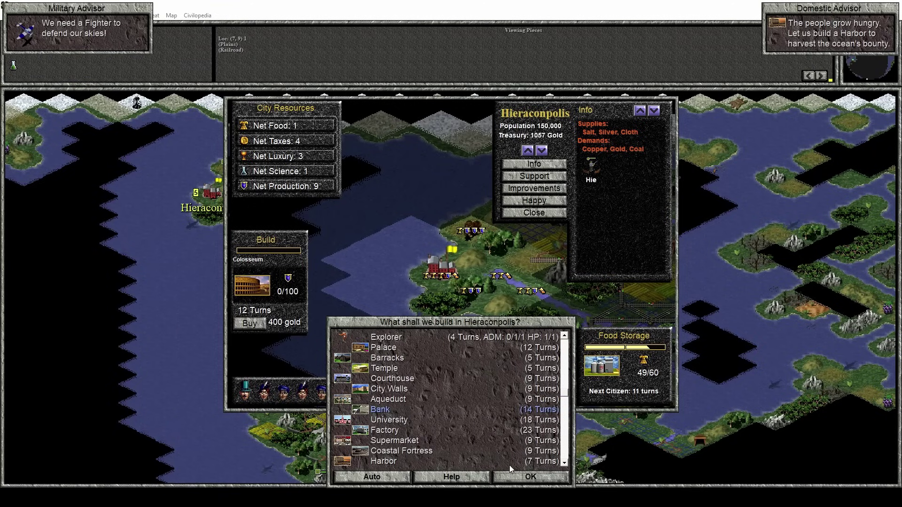
pyautogui.click(531, 476)
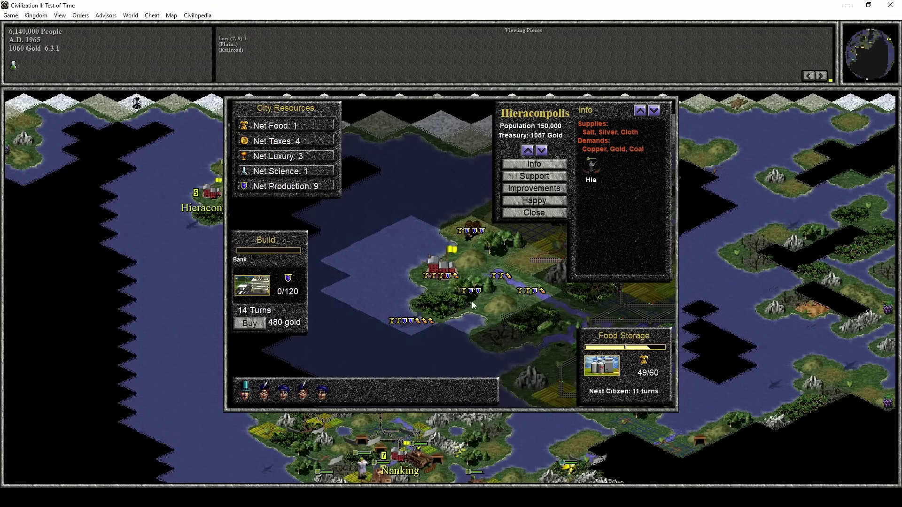
pyautogui.click(532, 213)
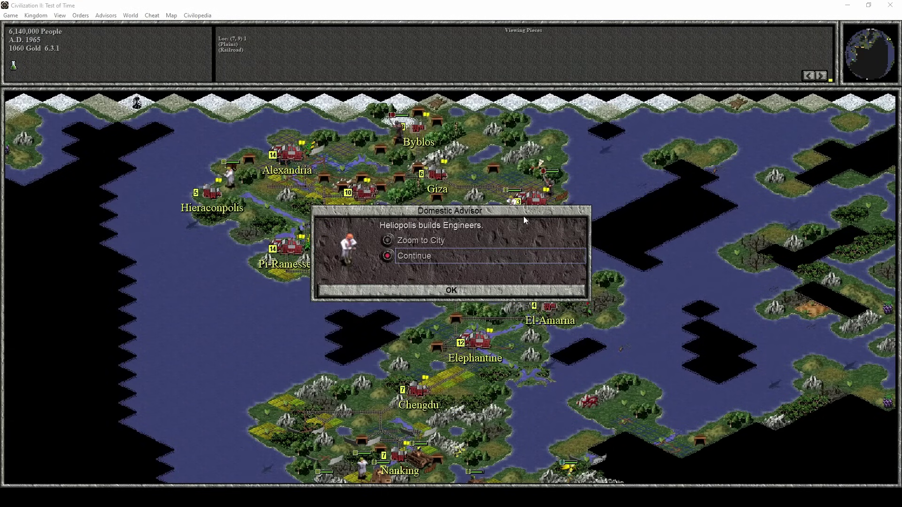
# - Set Heliopolis to build a Supermarket instead of Armor
pyautogui.click(421, 241)
pyautogui.click(429, 291)
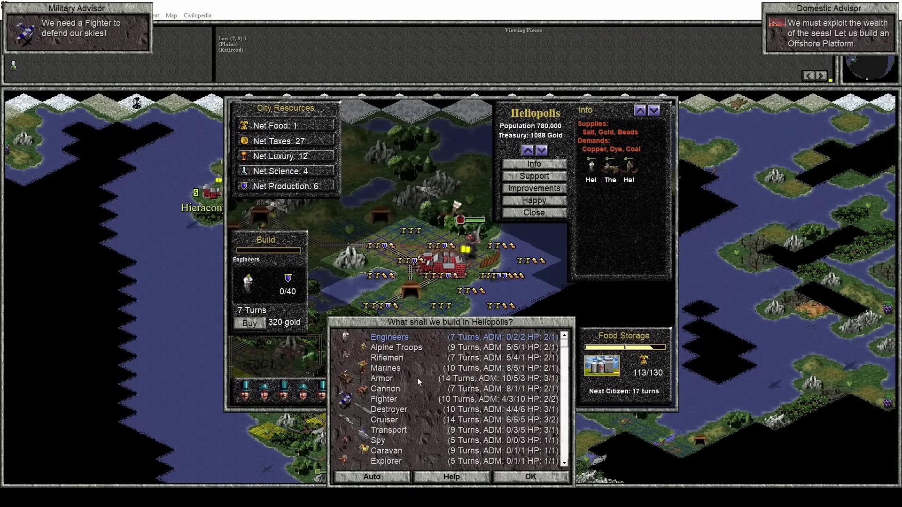
pyautogui.click(389, 379)
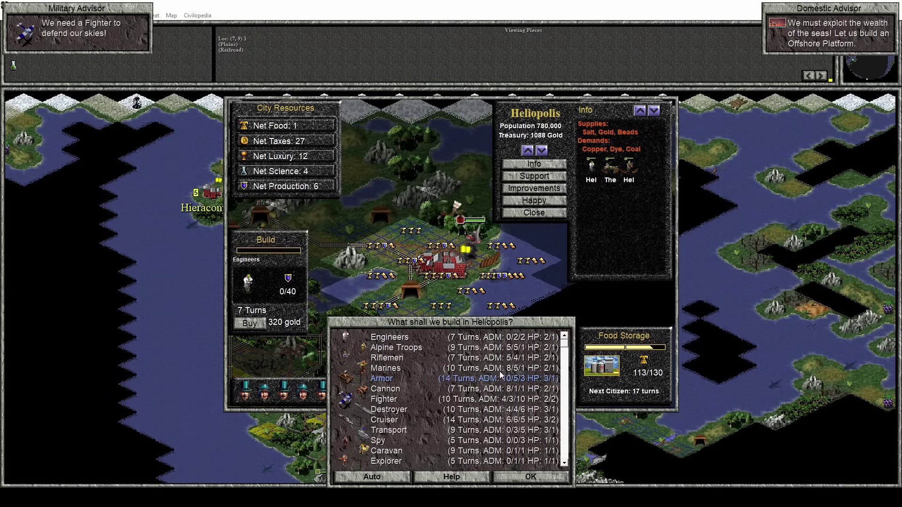
pyautogui.moveTo(564, 350); pyautogui.dragTo(564, 397)
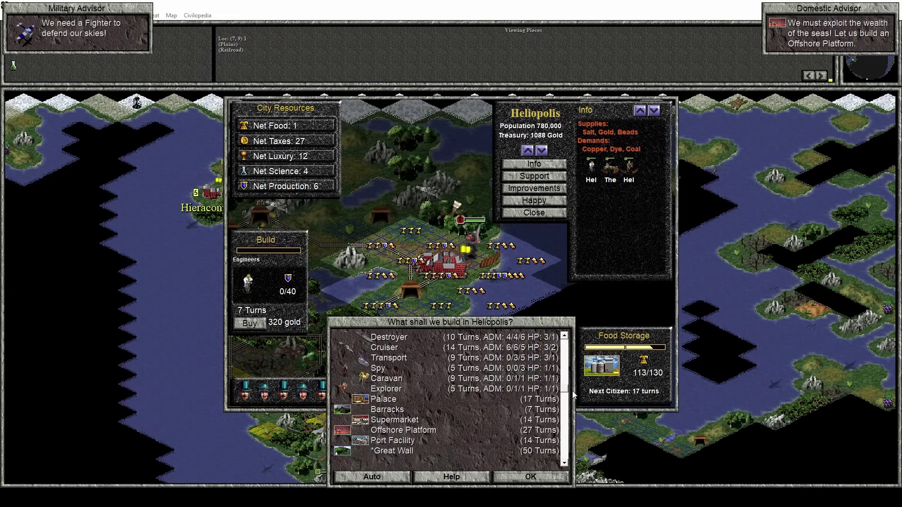
pyautogui.click(387, 411)
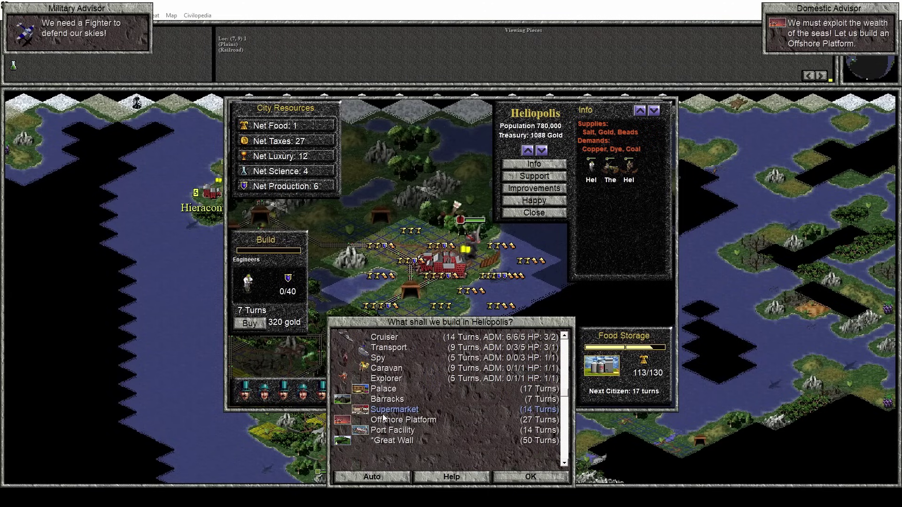
pyautogui.click(509, 478)
pyautogui.click(539, 213)
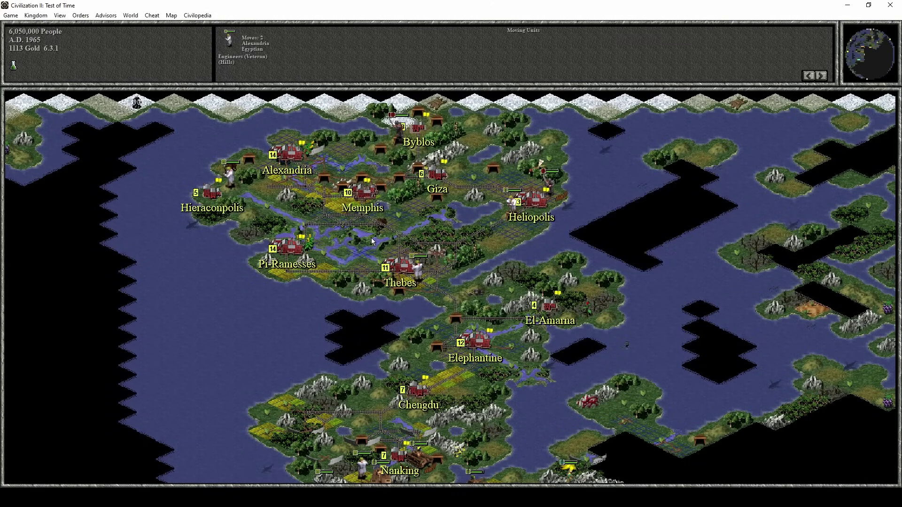
# - Sail the cruiser beside Hieraconpolis and move the armor near Nanking toward Xinjian
pyautogui.press('space')
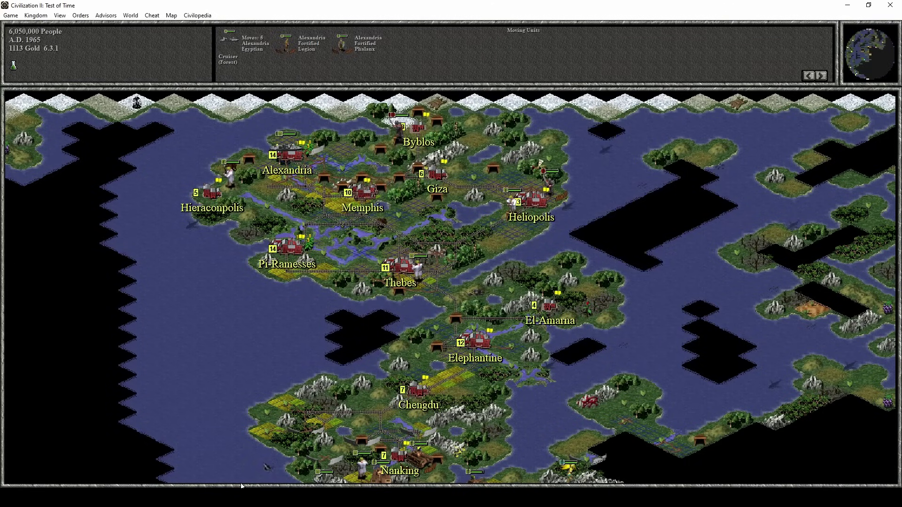
pyautogui.click(263, 382)
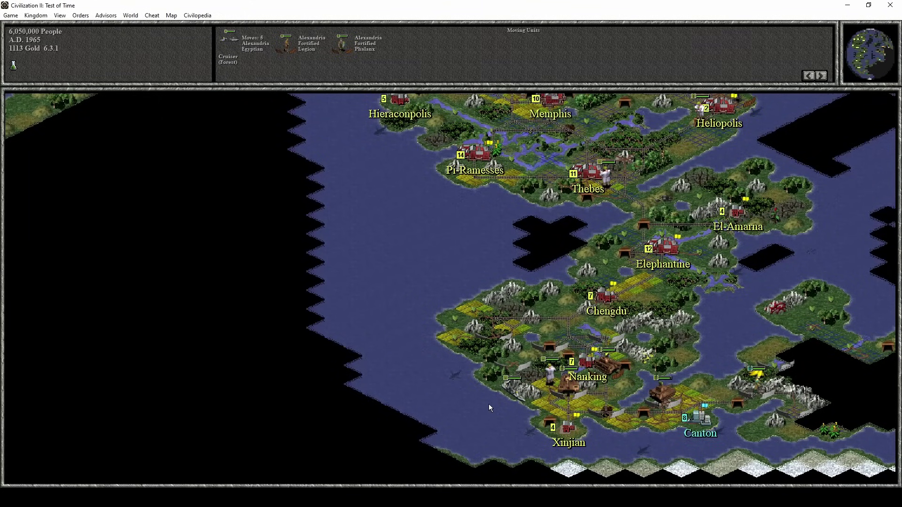
pyautogui.press('c')
pyautogui.press('KP_1')
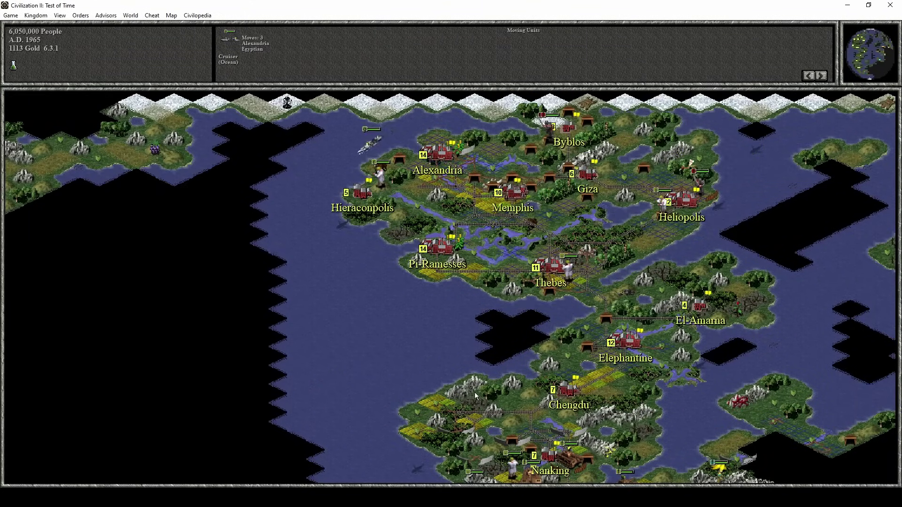
pyautogui.press('space')
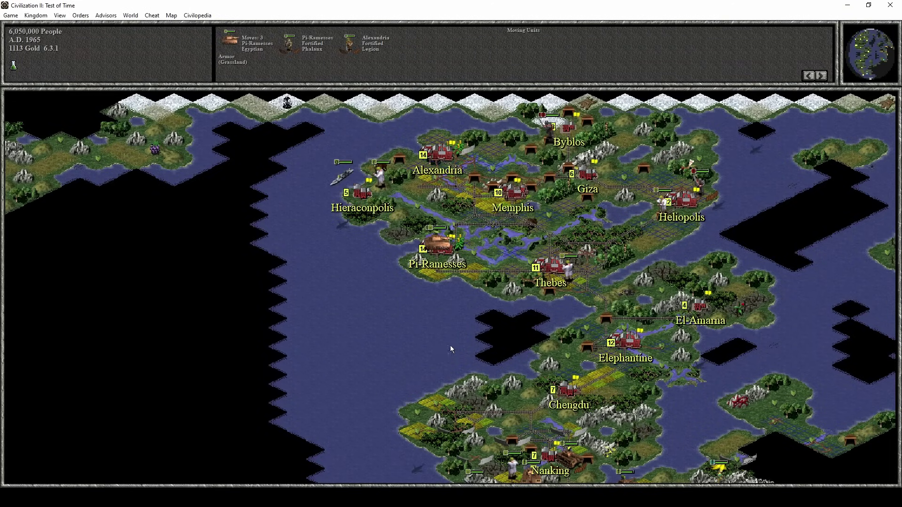
pyautogui.press('space')
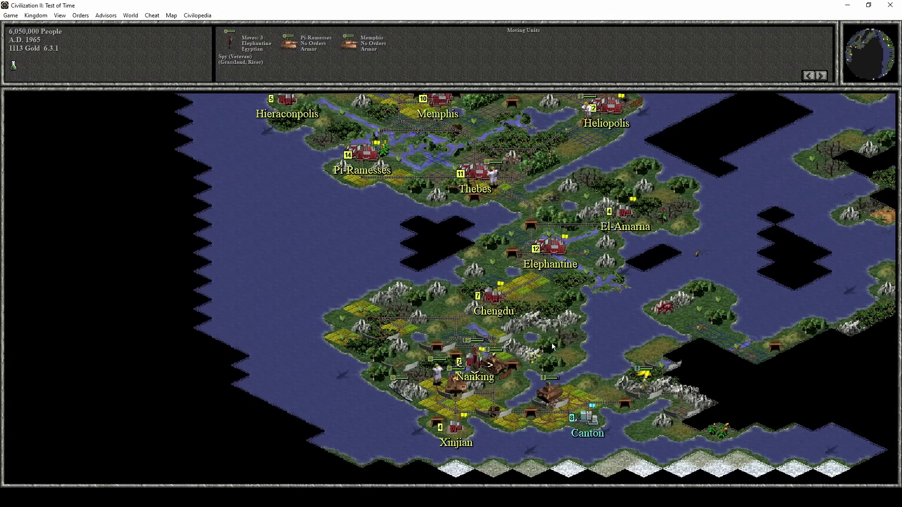
pyautogui.click(523, 374)
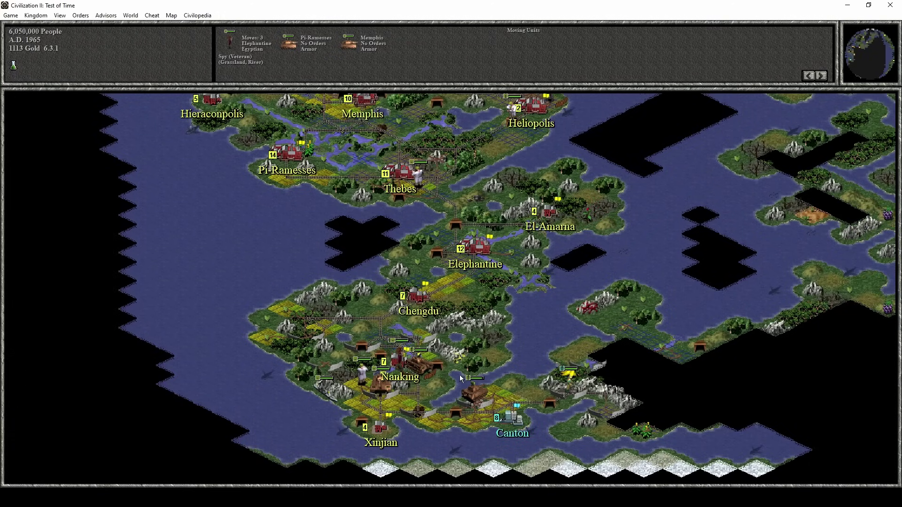
pyautogui.click(421, 371)
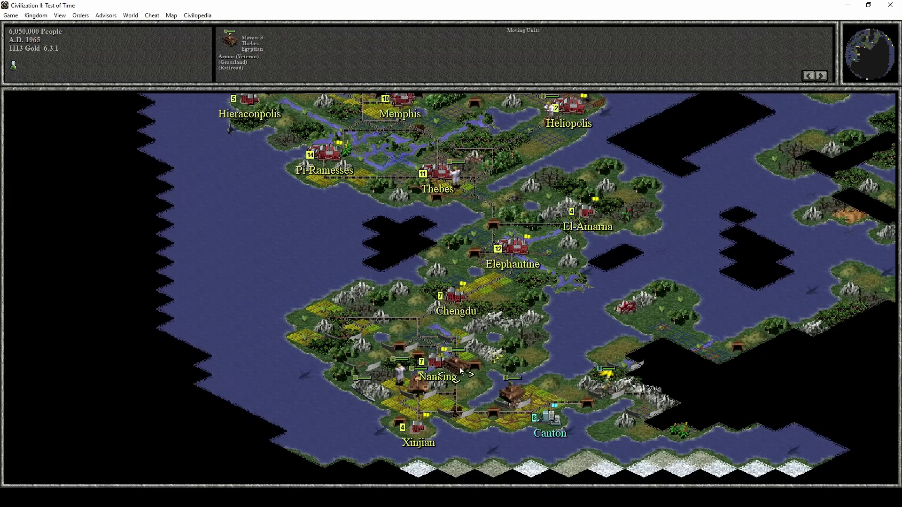
pyautogui.click(428, 420)
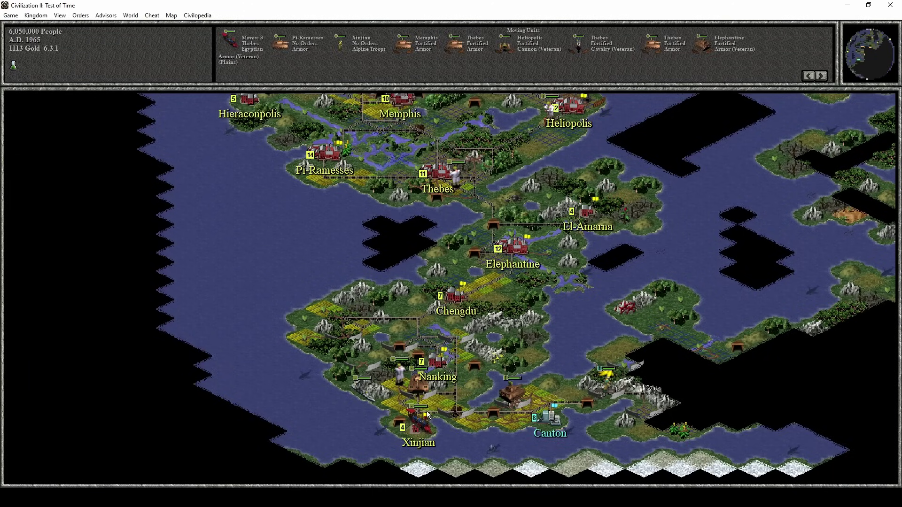
# - Activate the veteran armor unit inside Xinjian
pyautogui.click(424, 424)
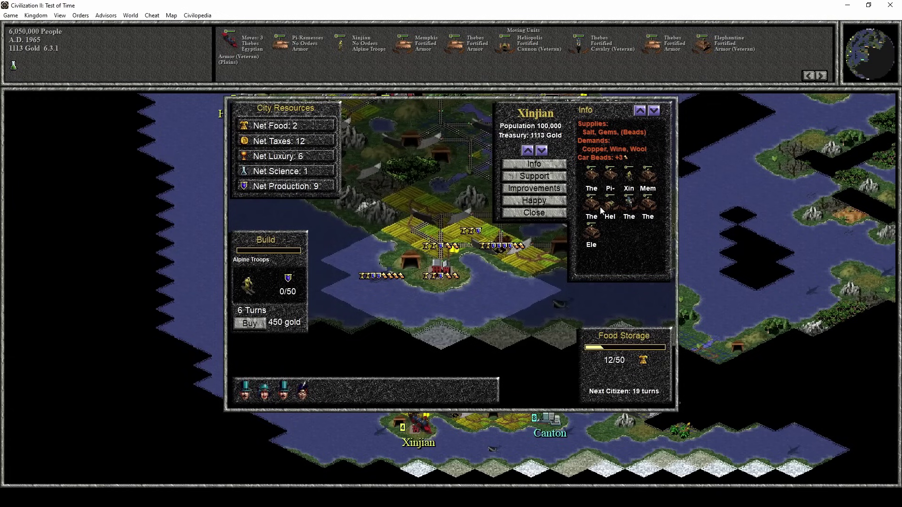
pyautogui.click(592, 176)
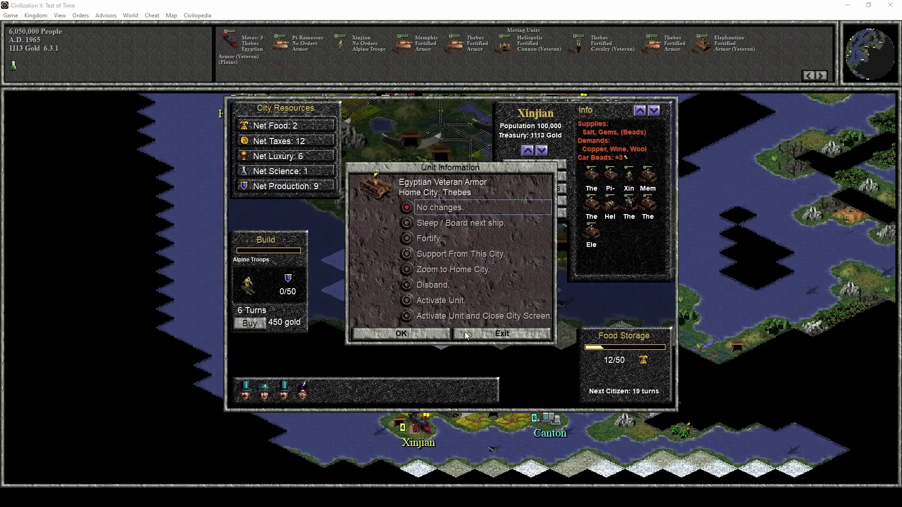
pyautogui.doubleClick(423, 305)
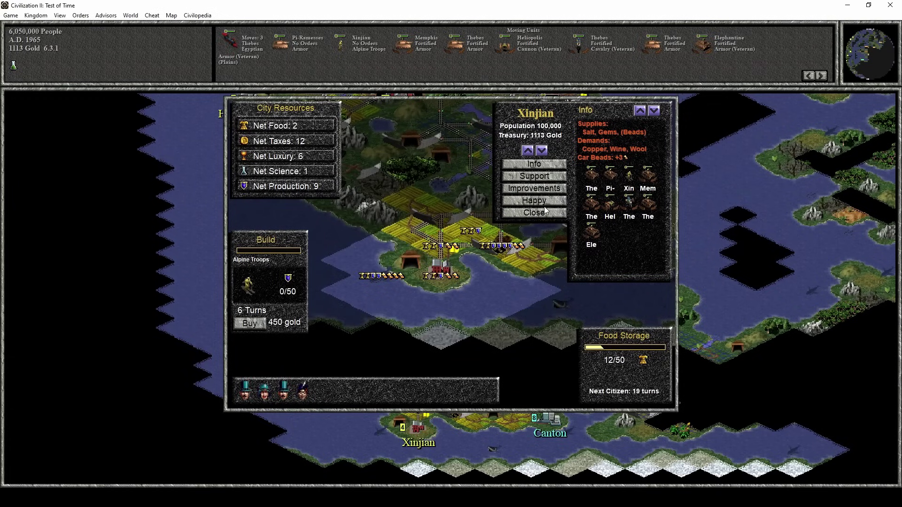
pyautogui.click(534, 212)
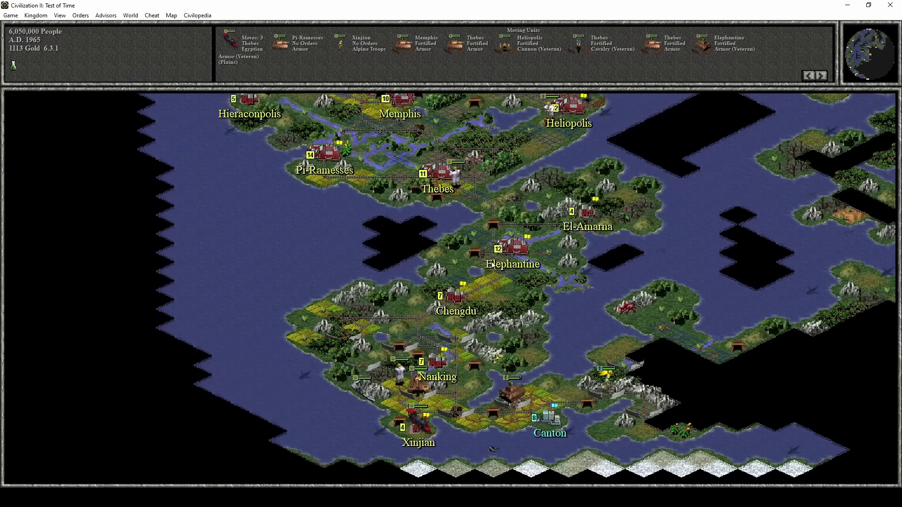
# - Activate the veteran spy inside Chengdu
pyautogui.click(455, 299)
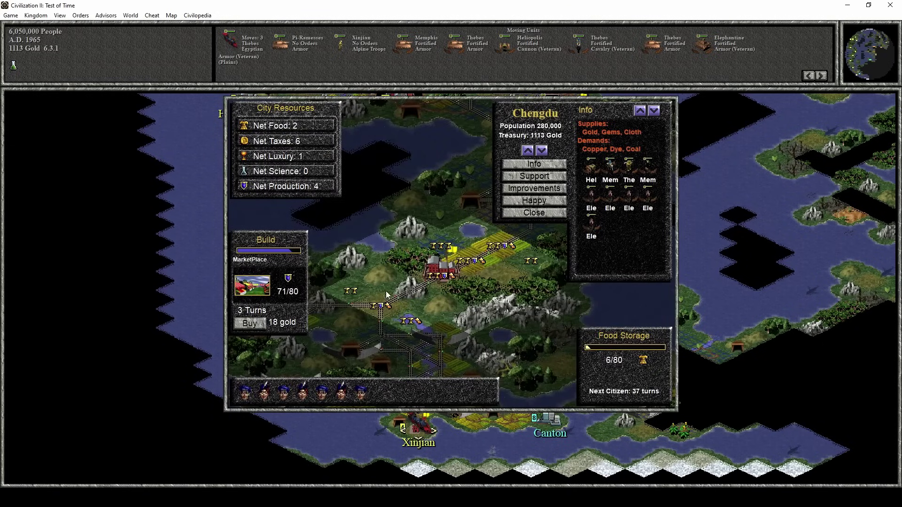
pyautogui.click(591, 225)
pyautogui.click(432, 303)
pyautogui.click(428, 335)
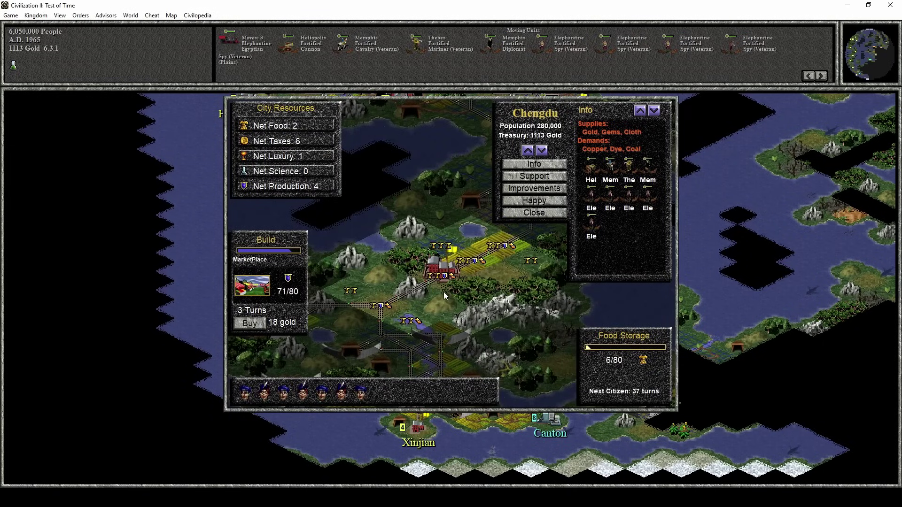
pyautogui.click(528, 220)
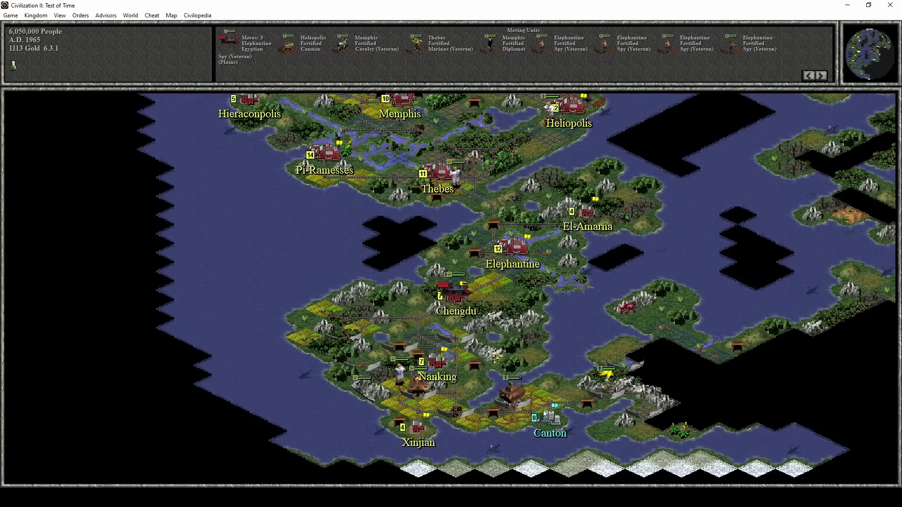
# - Move the spy into Canton and choose Industrial Sabotage against a specific building
pyautogui.click(515, 415)
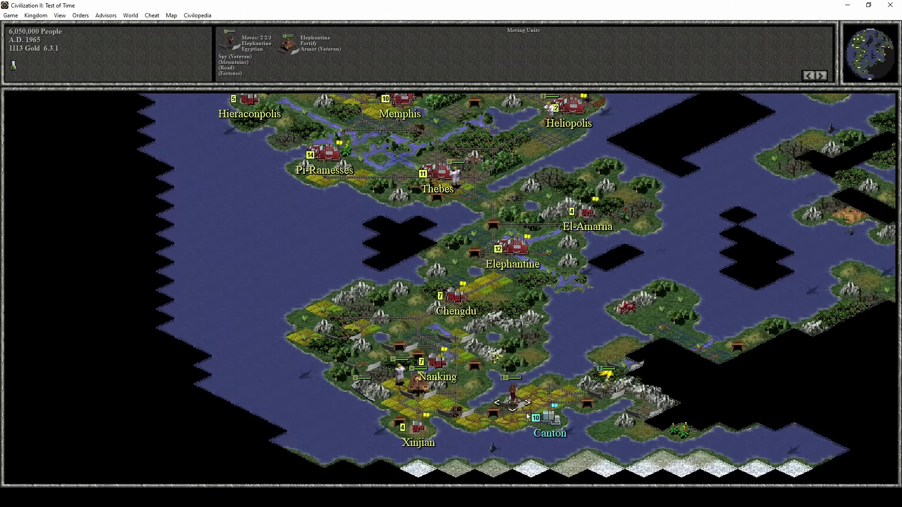
pyautogui.press('Right')
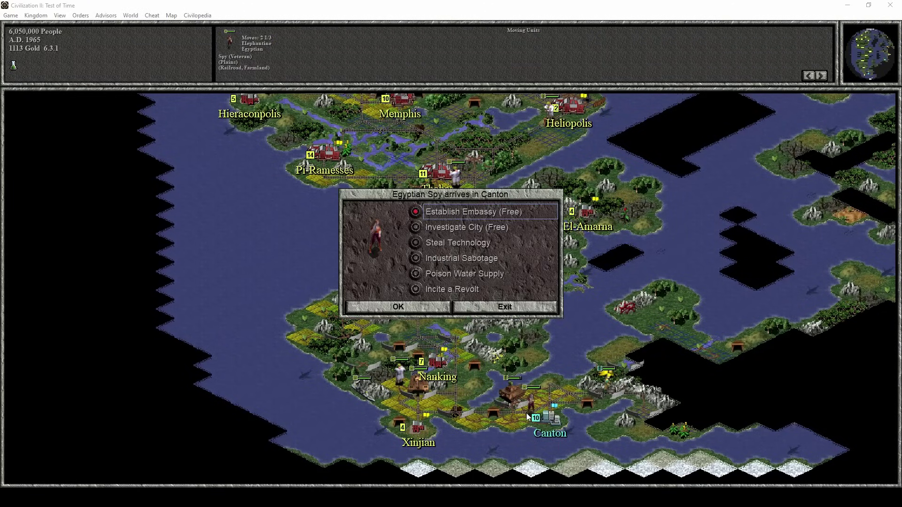
pyautogui.click(459, 259)
pyautogui.click(418, 307)
pyautogui.click(439, 278)
pyautogui.click(418, 310)
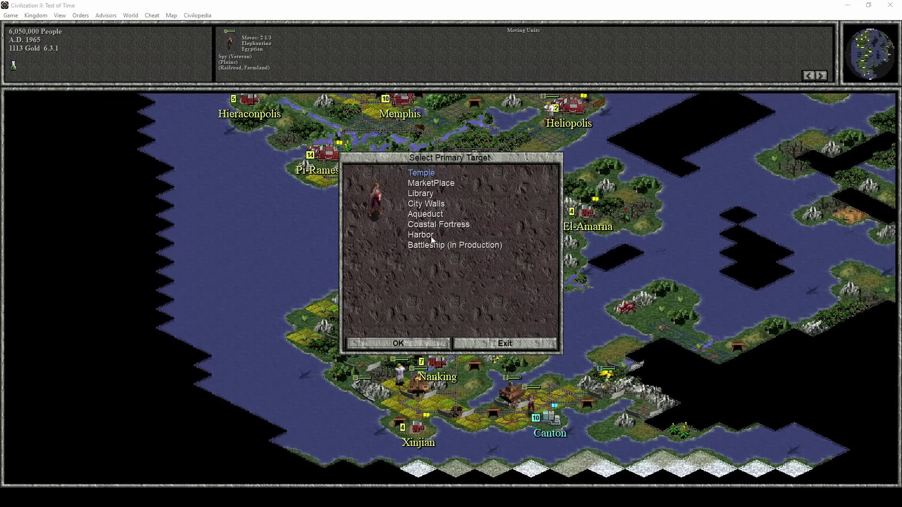
# - Target Canton's City Walls, proceed despite the risk, and acknowledge the outcome reports
pyautogui.click(427, 204)
pyautogui.click(410, 343)
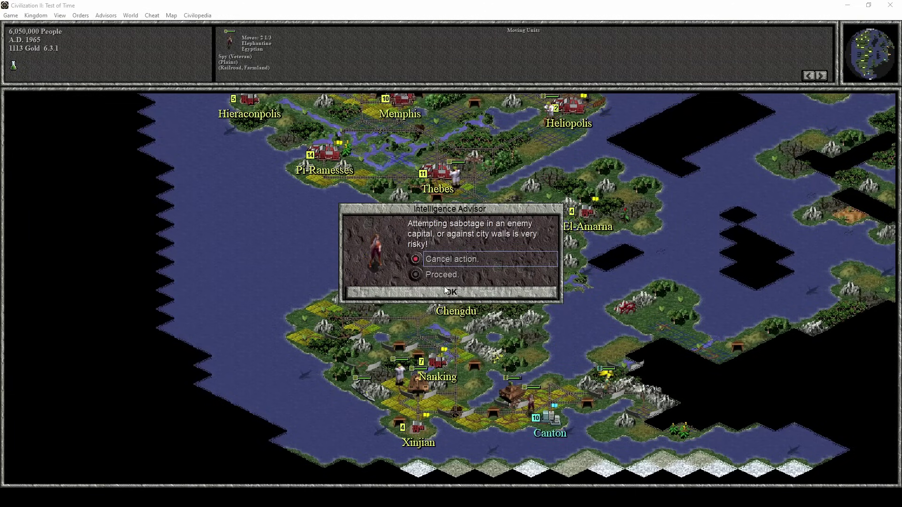
pyautogui.click(426, 274)
pyautogui.click(447, 292)
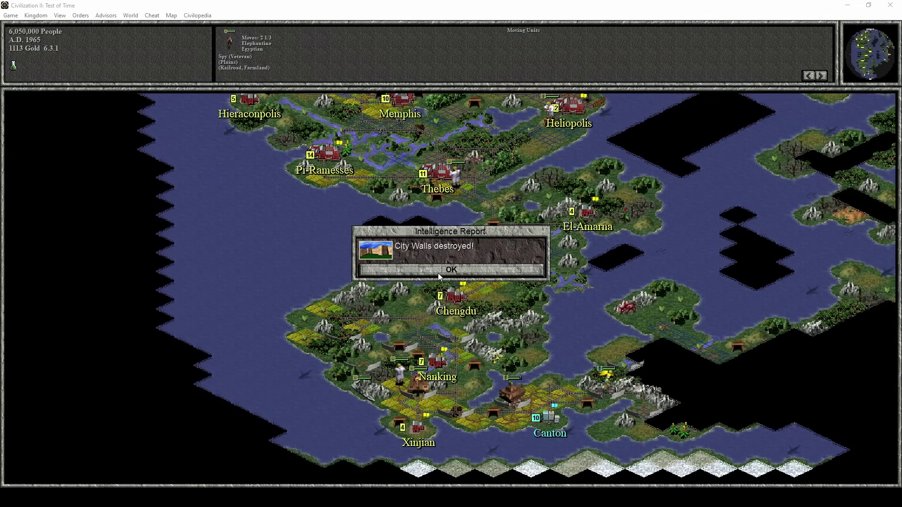
pyautogui.click(438, 273)
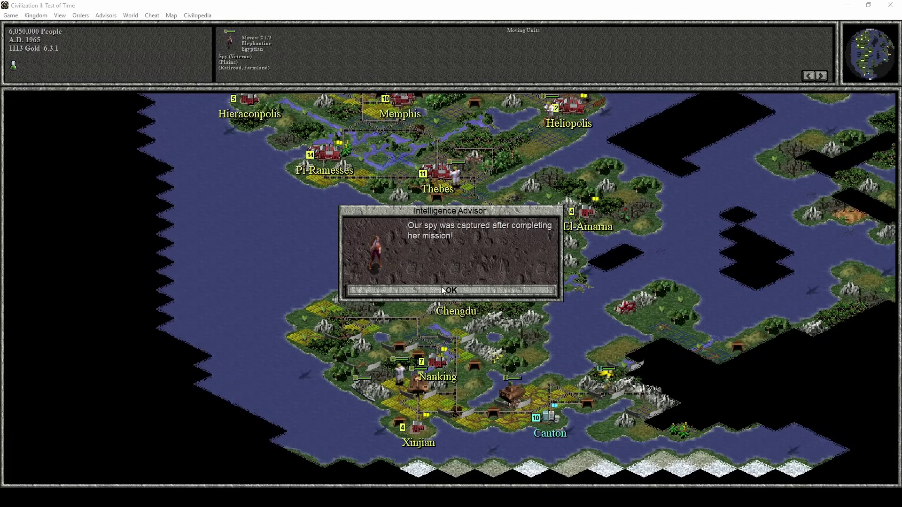
pyautogui.click(444, 291)
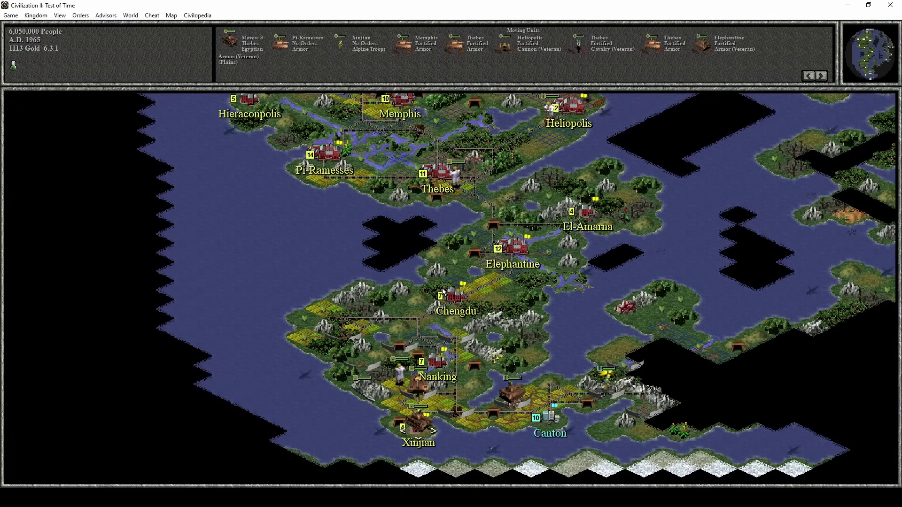
# - Advance the armor on Canton, sink its port ships, and attack until the city falls
pyautogui.click(533, 415)
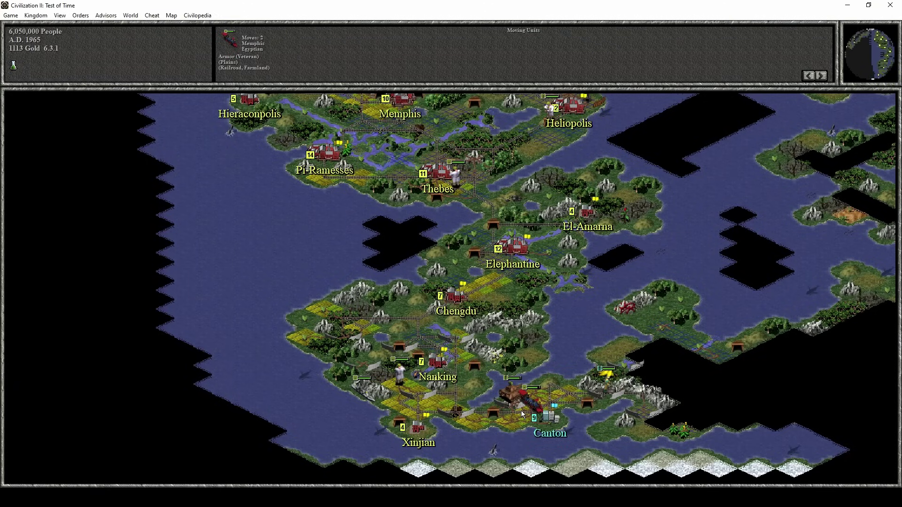
pyautogui.press('KP_3')
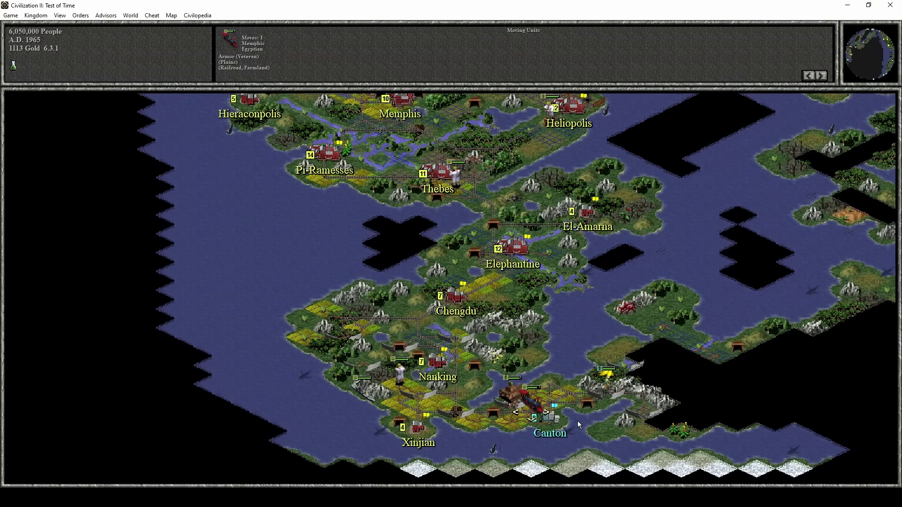
pyautogui.press('KP_3')
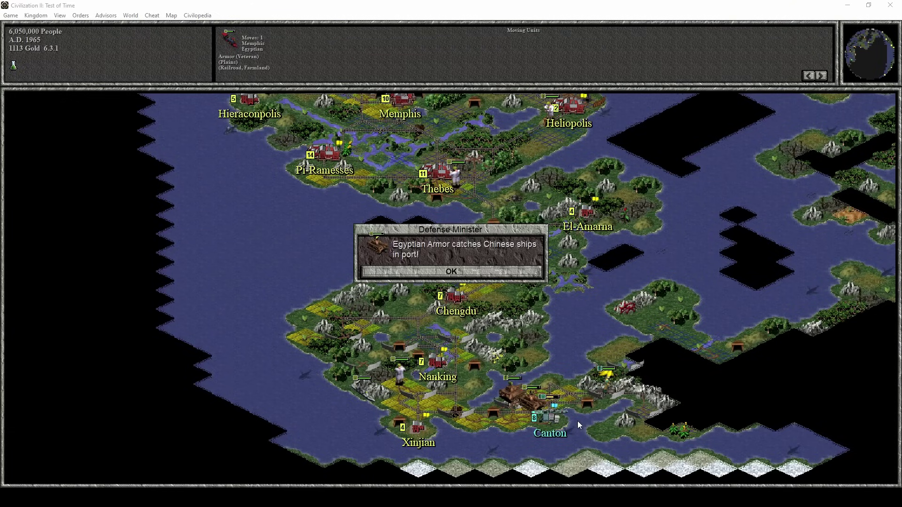
pyautogui.click(458, 272)
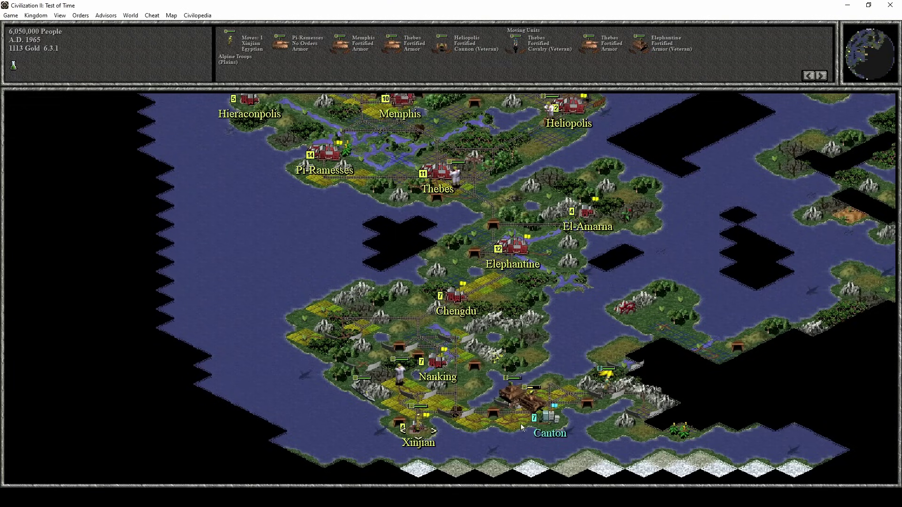
pyautogui.press('space')
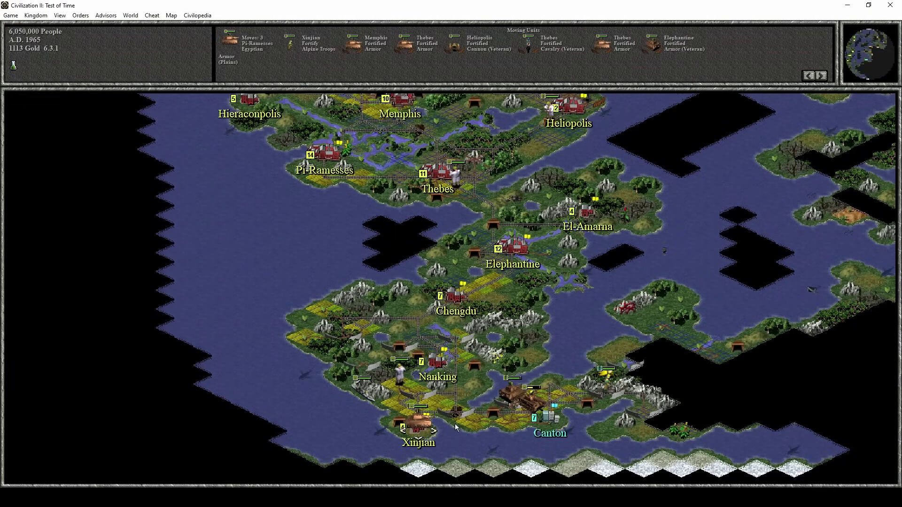
pyautogui.press('KP_3')
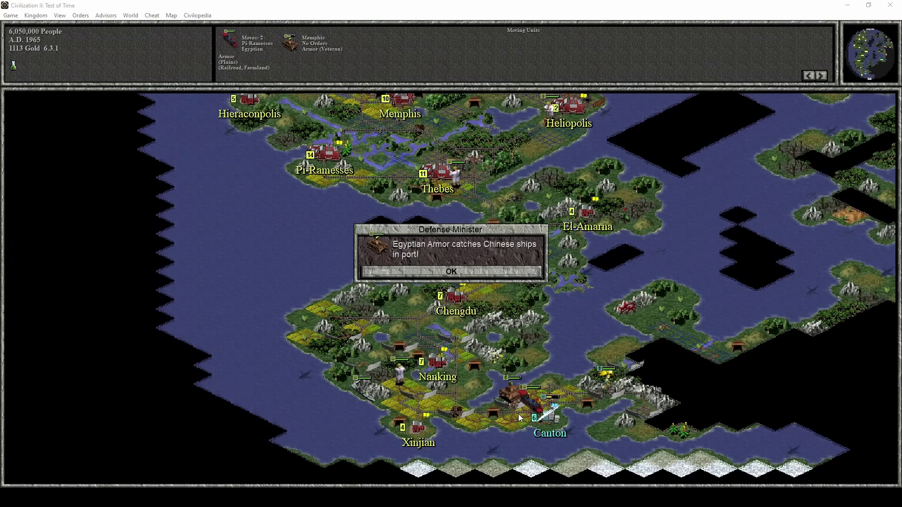
pyautogui.click(437, 273)
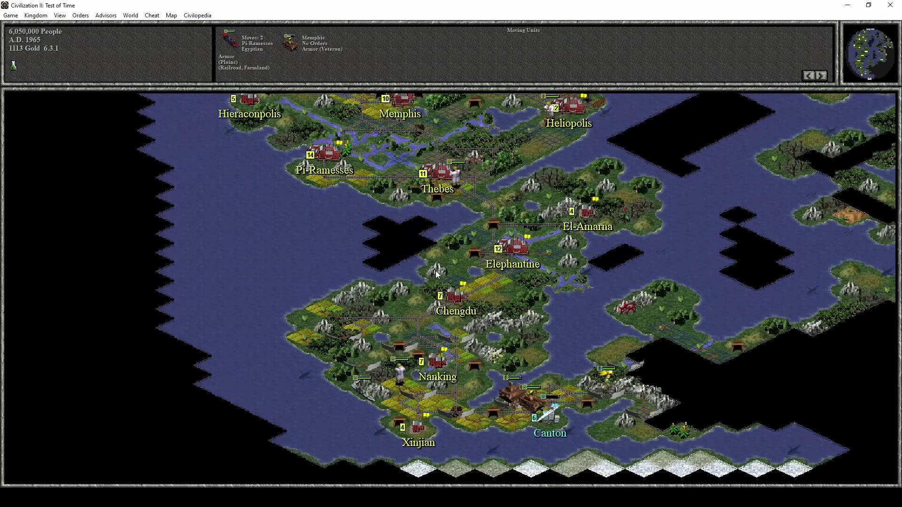
pyautogui.press('KP_3')
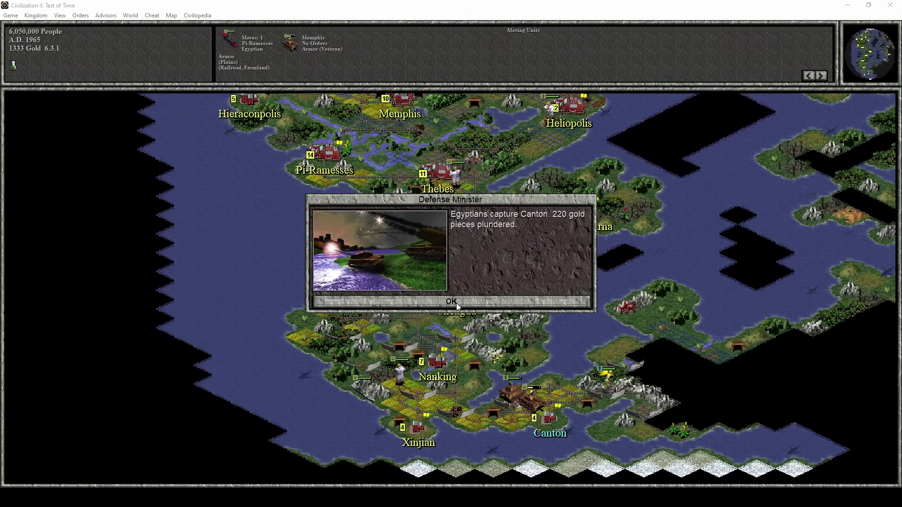
# - After the capture report, pick Computers as research and view its Civilopedia entry
pyautogui.click(456, 303)
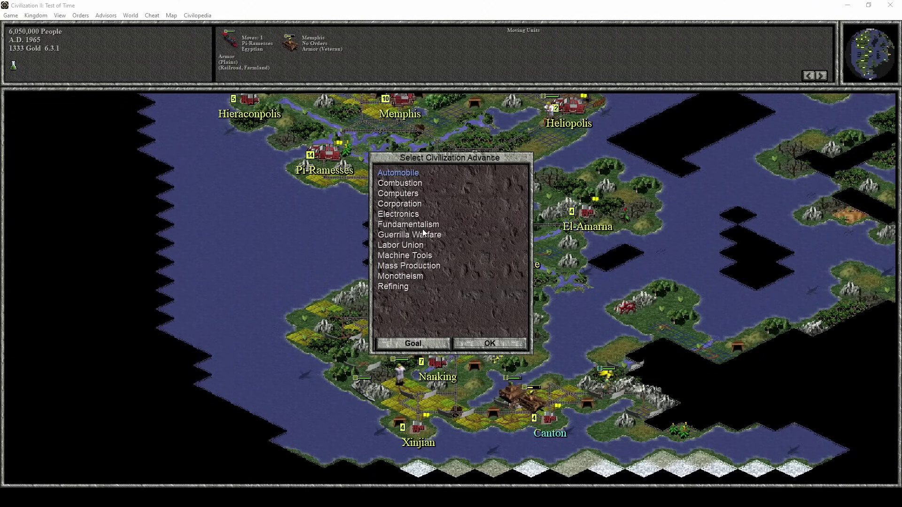
pyautogui.click(421, 266)
pyautogui.click(398, 193)
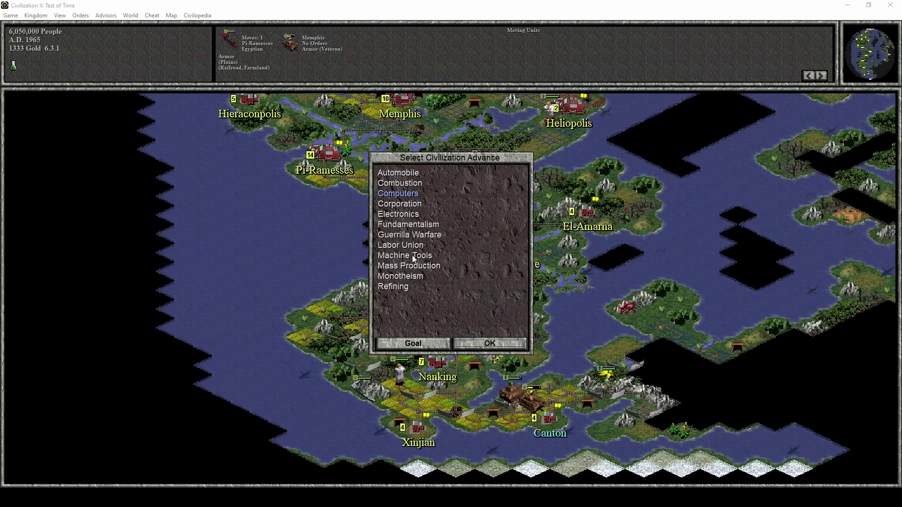
pyautogui.click(406, 185)
pyautogui.click(397, 193)
pyautogui.doubleClick(398, 193)
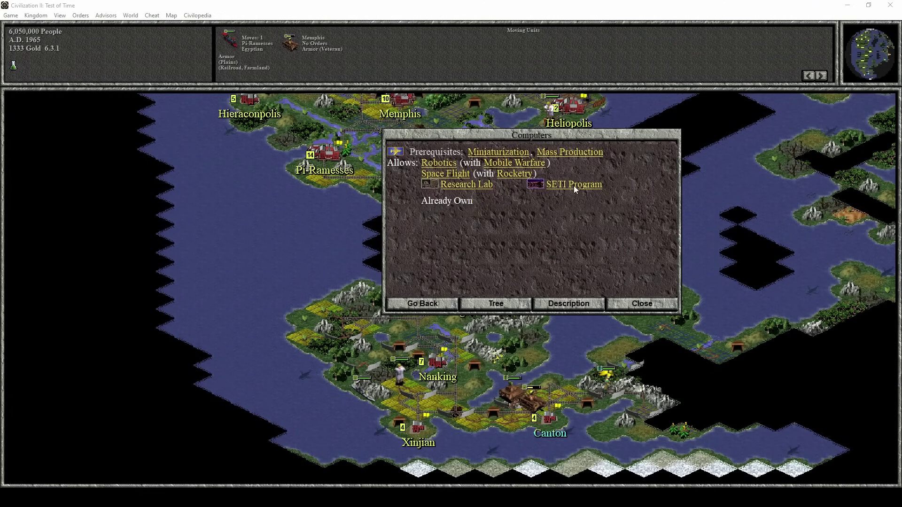
# - Close the Computers details and Canton overview, and dismiss the partisans message
pyautogui.click(625, 306)
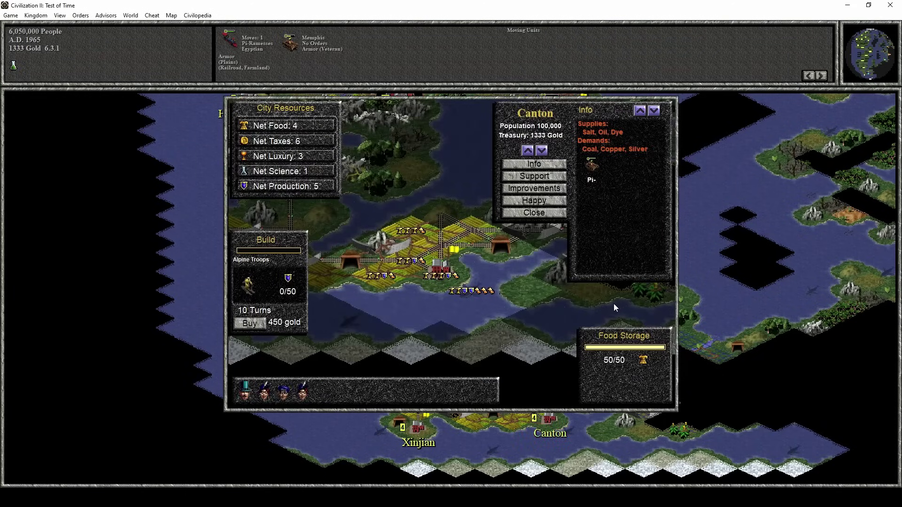
pyautogui.click(521, 214)
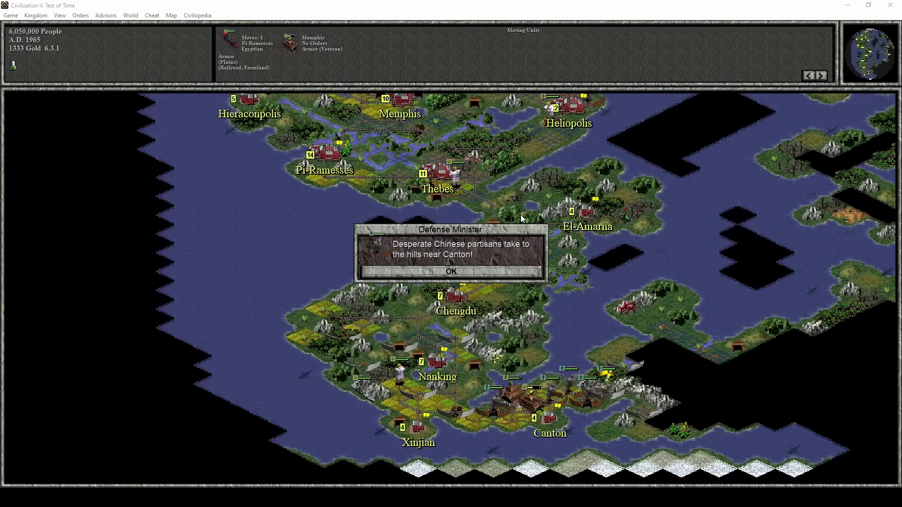
pyautogui.click(475, 267)
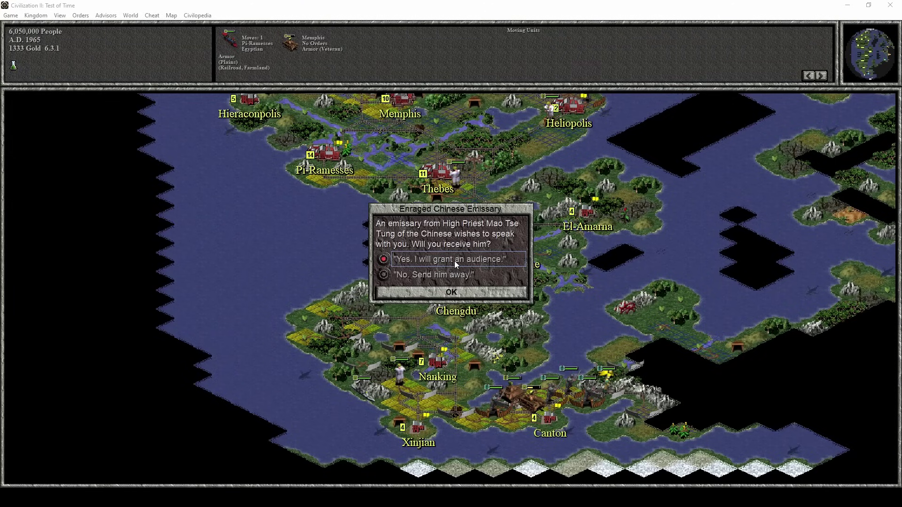
# - Receive Mao's emissary, stay loyal to Carthage, and refuse the 50-gold tribute
pyautogui.click(430, 296)
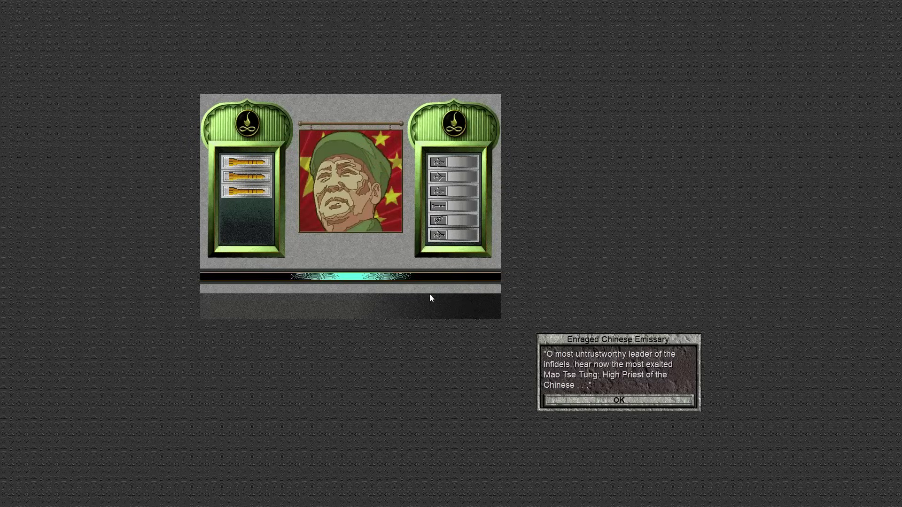
pyautogui.click(578, 403)
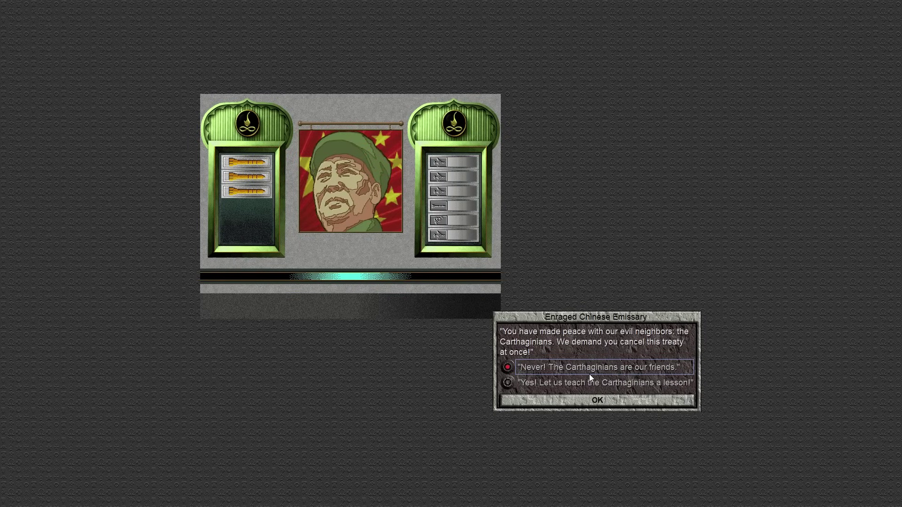
pyautogui.click(588, 401)
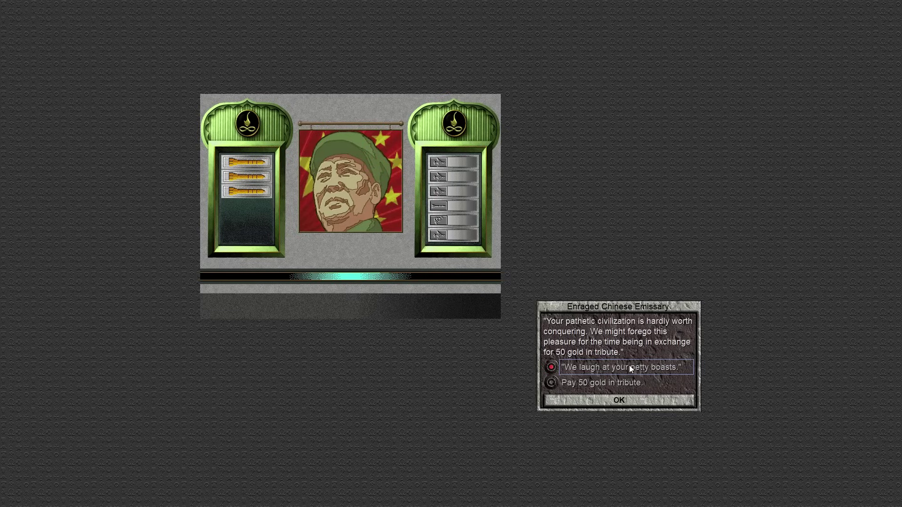
pyautogui.click(628, 401)
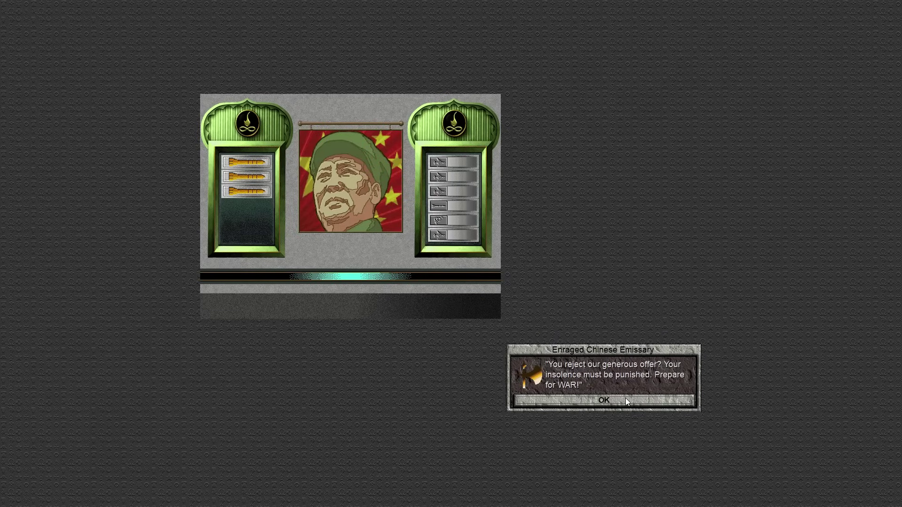
pyautogui.click(625, 398)
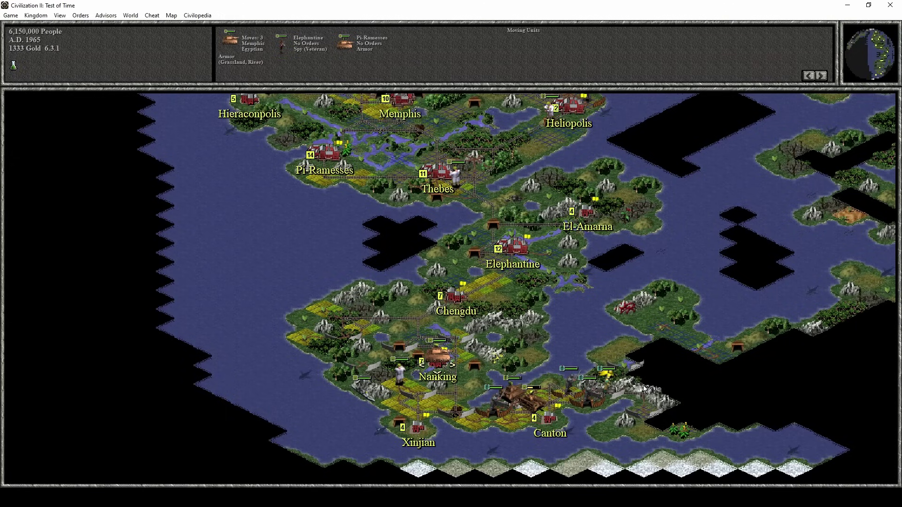
# - Move two armor units south from Nanking toward Xinjian, skipping the engineers and spy
pyautogui.press('KP_3')
pyautogui.press('KP_2')
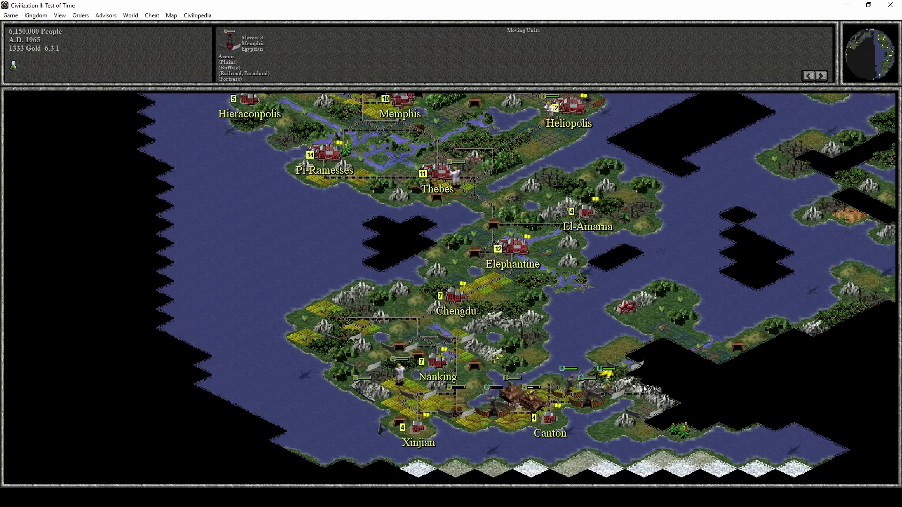
pyautogui.press('space')
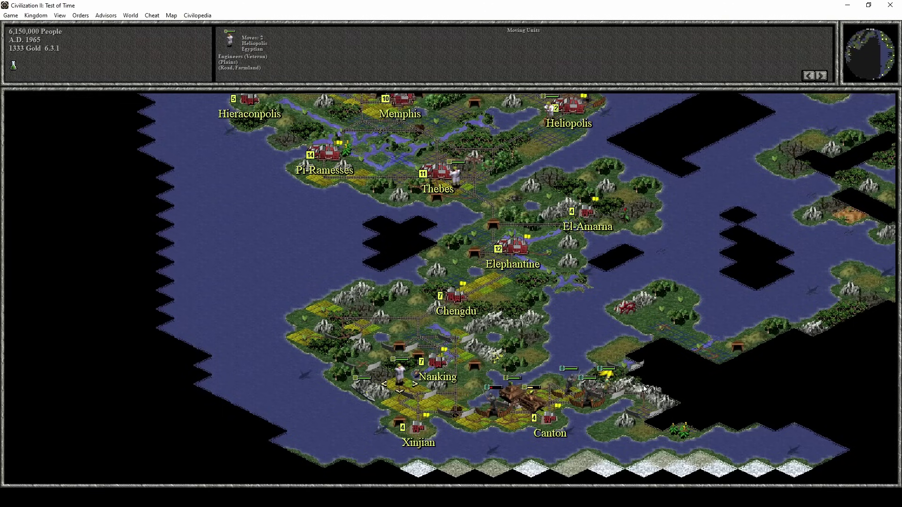
pyautogui.press('space')
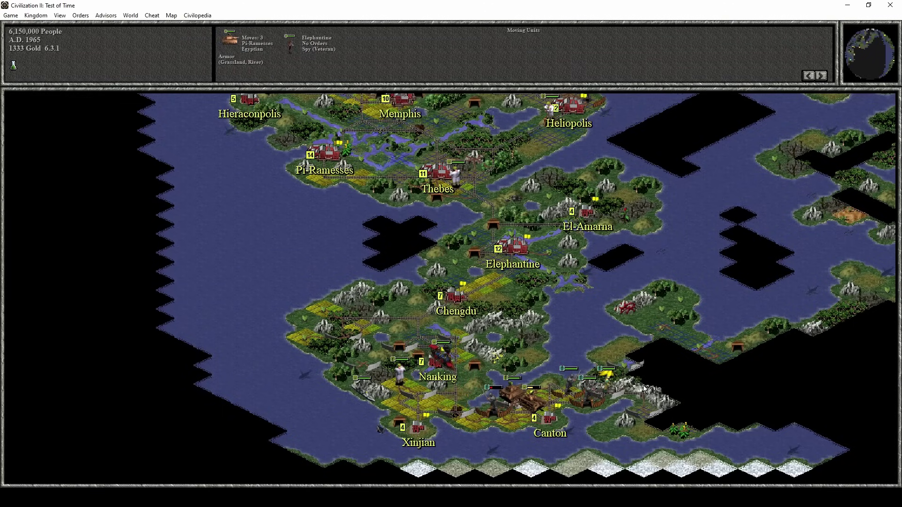
pyautogui.press('Down')
pyautogui.press('Down')
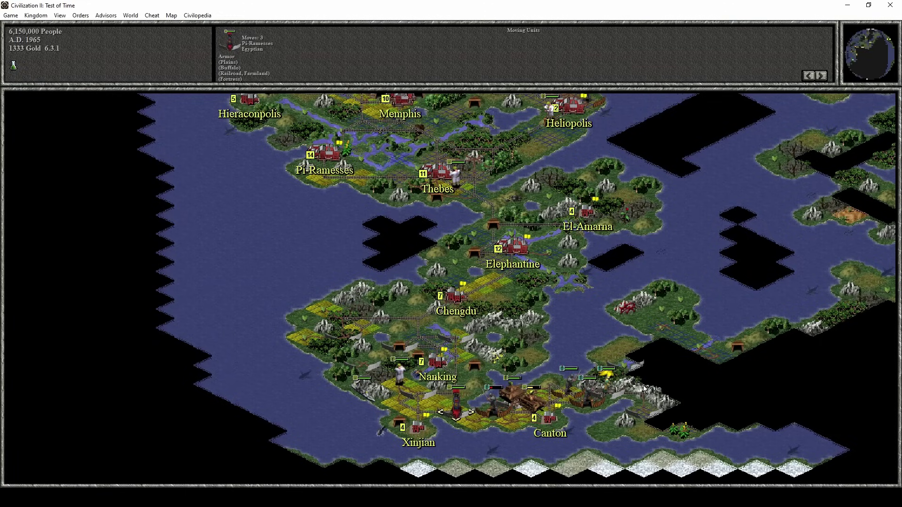
pyautogui.press('space')
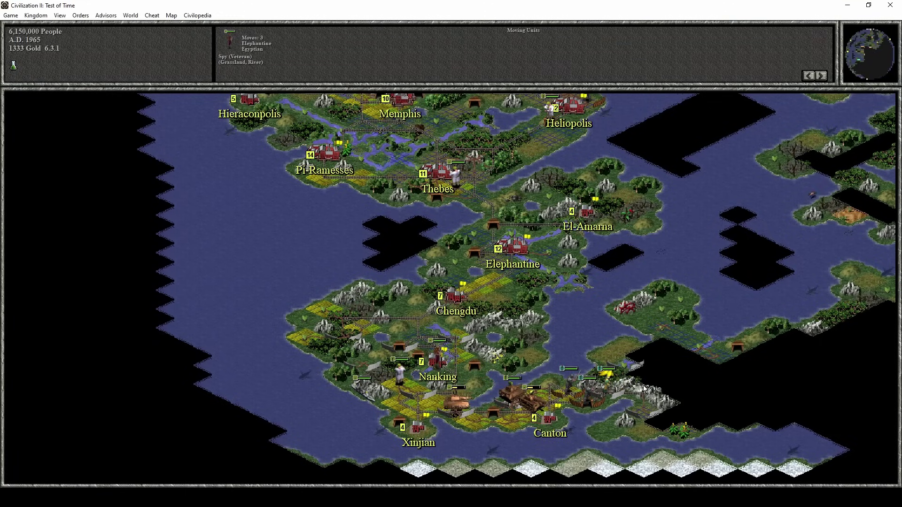
pyautogui.press('space')
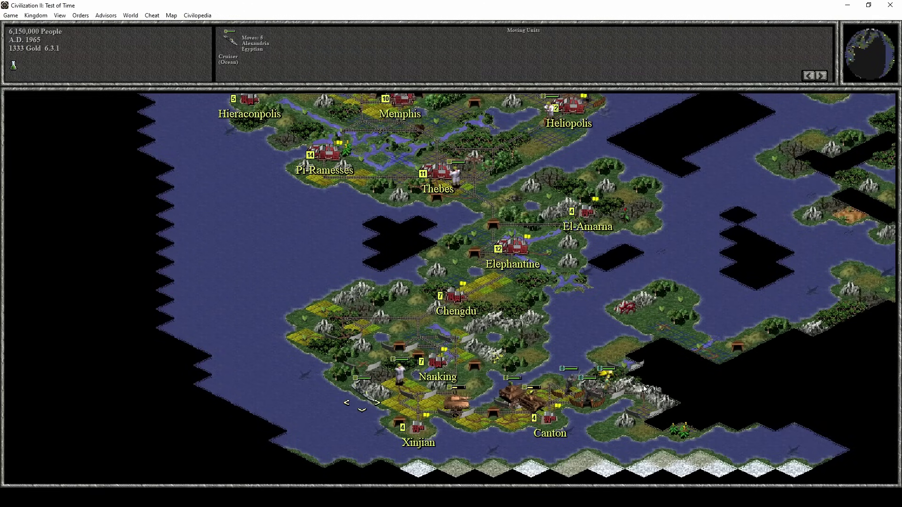
# - Pan the map northwest past Giza, Thebes and Heliopolis to frame Egypt alongside Carthage
pyautogui.click(313, 214)
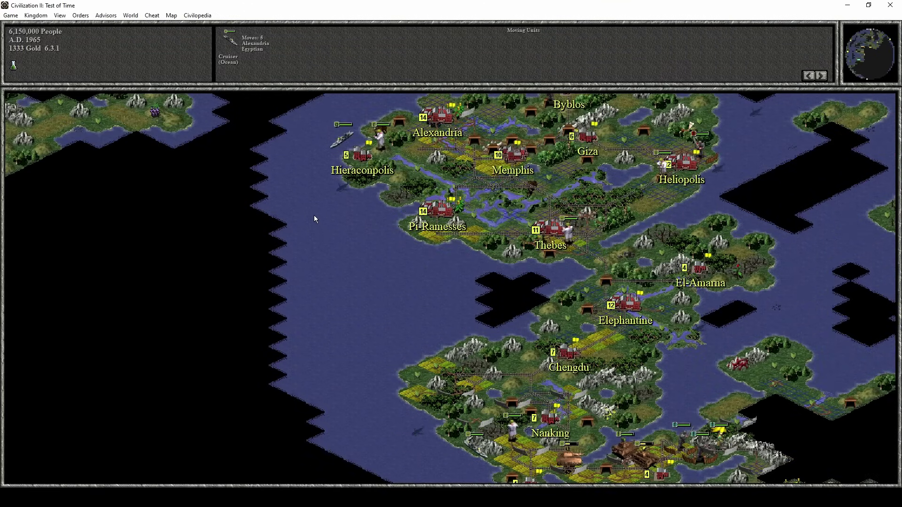
pyautogui.click(313, 214)
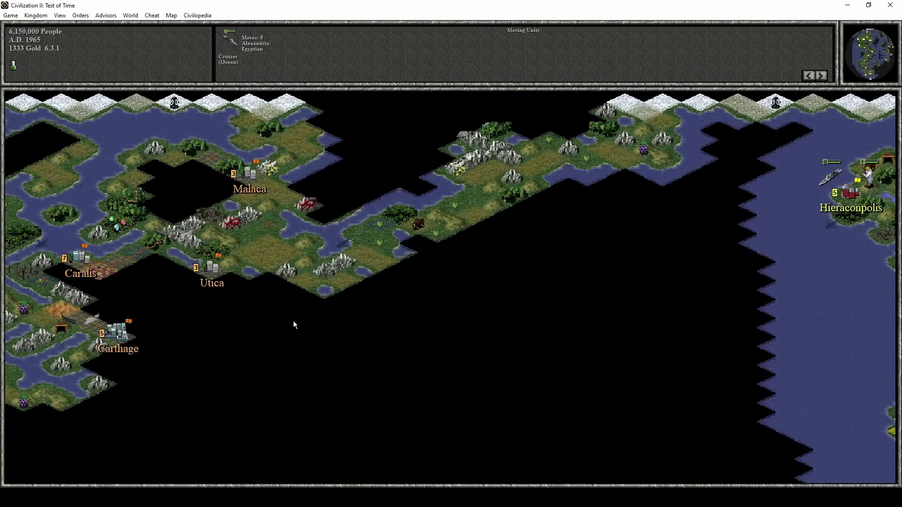
pyautogui.click(319, 324)
pyautogui.click(241, 186)
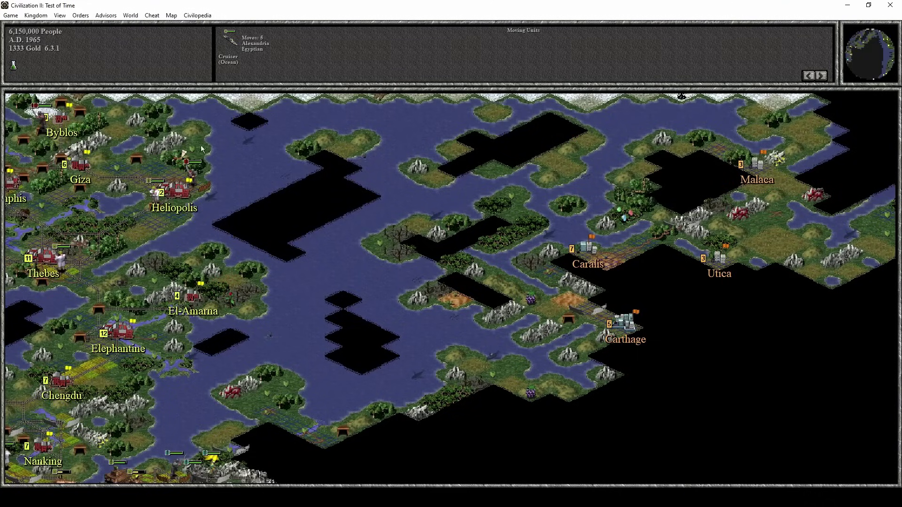
pyautogui.click(205, 169)
pyautogui.click(451, 394)
pyautogui.click(633, 302)
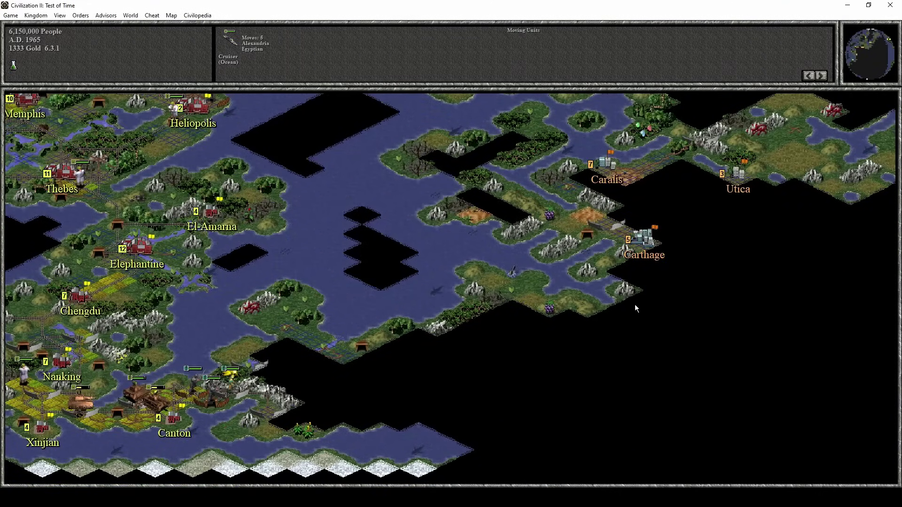
pyautogui.click(689, 307)
pyautogui.click(760, 285)
pyautogui.click(634, 317)
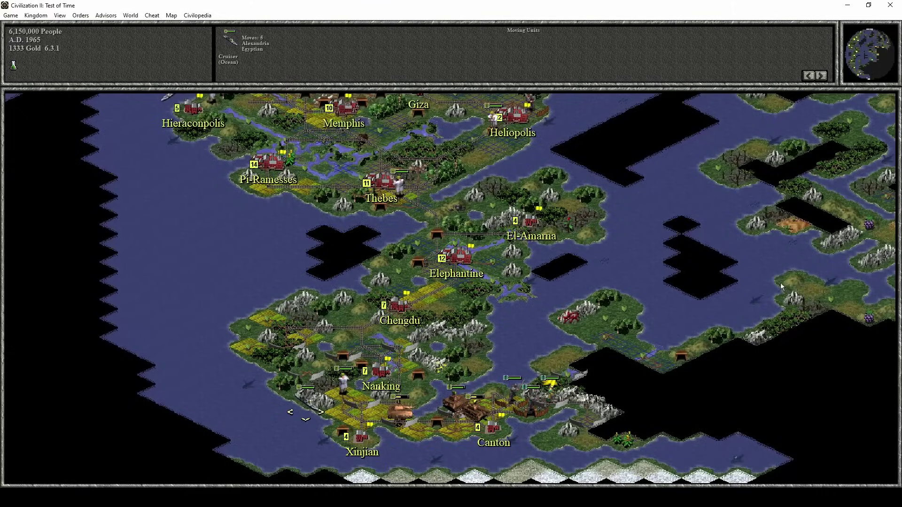
pyautogui.click(451, 176)
# - Survey the unexplored area near Carthage, then recentre on the Egyptian homeland
pyautogui.click(560, 122)
pyautogui.click(705, 353)
pyautogui.click(644, 395)
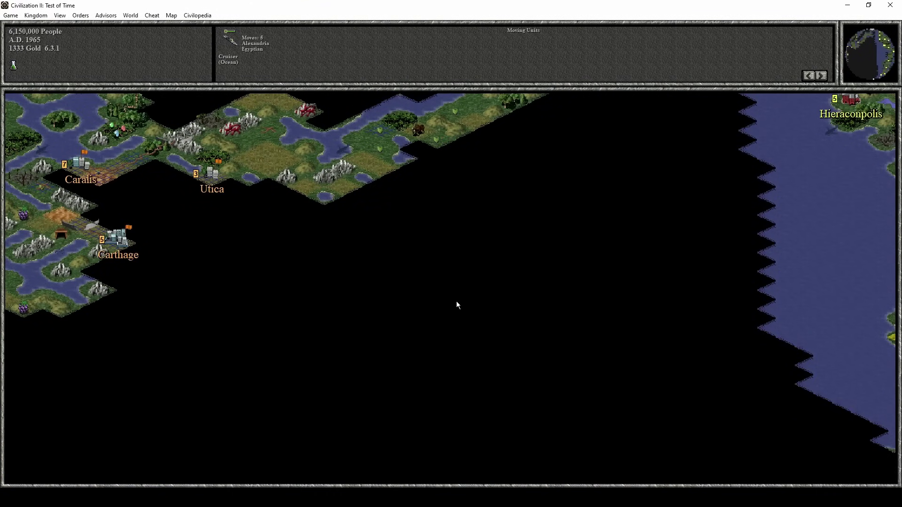
pyautogui.click(622, 318)
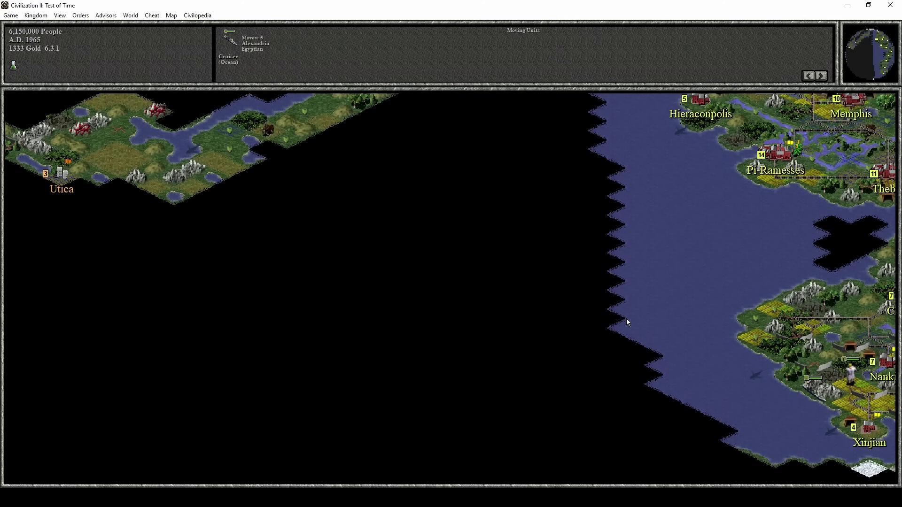
pyautogui.click(493, 199)
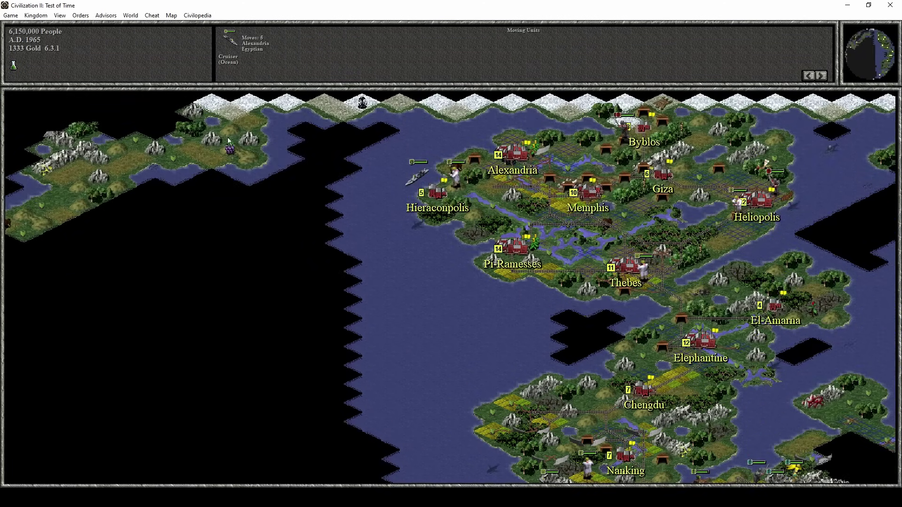
# - Scan Utica and Malaca, the Chengdu–Nanking region, then Carthage and Caralis
pyautogui.click(105, 290)
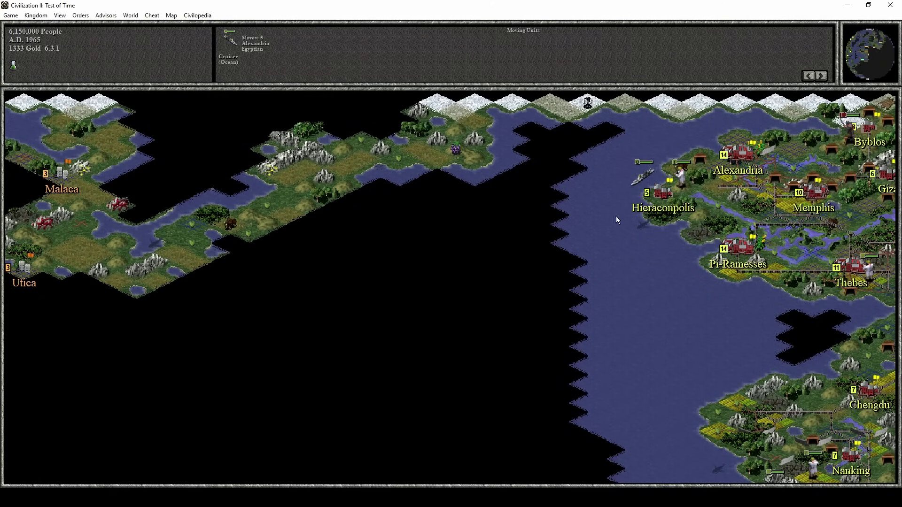
pyautogui.click(697, 357)
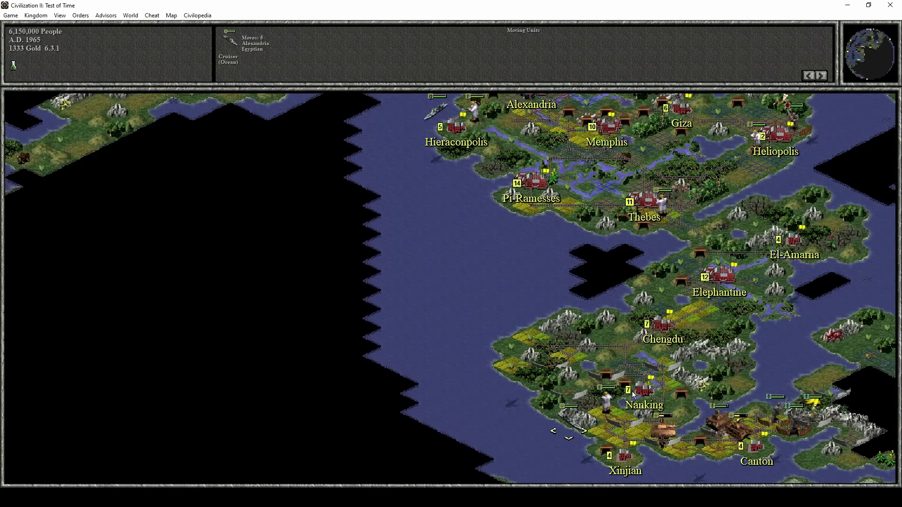
pyautogui.click(786, 357)
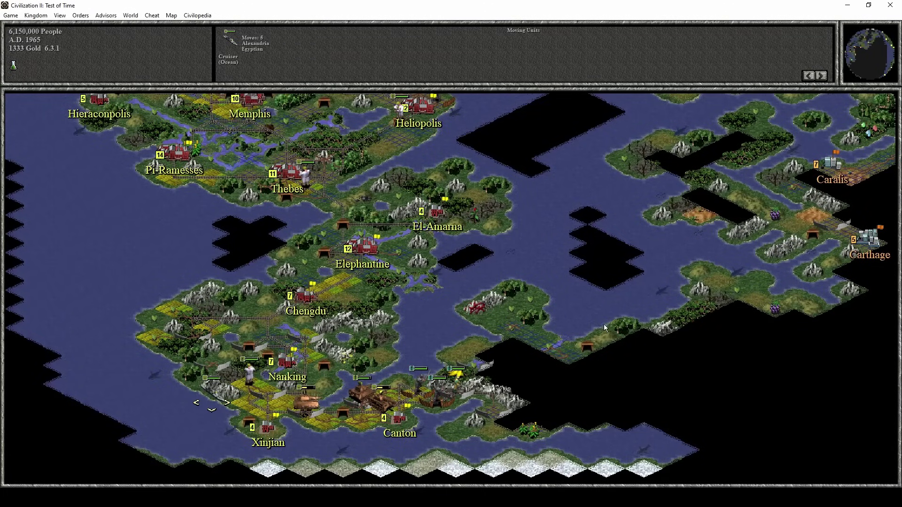
# - Read the SETI Program wonder entry (600 cost, requires Computers), then close it
pyautogui.click(197, 15)
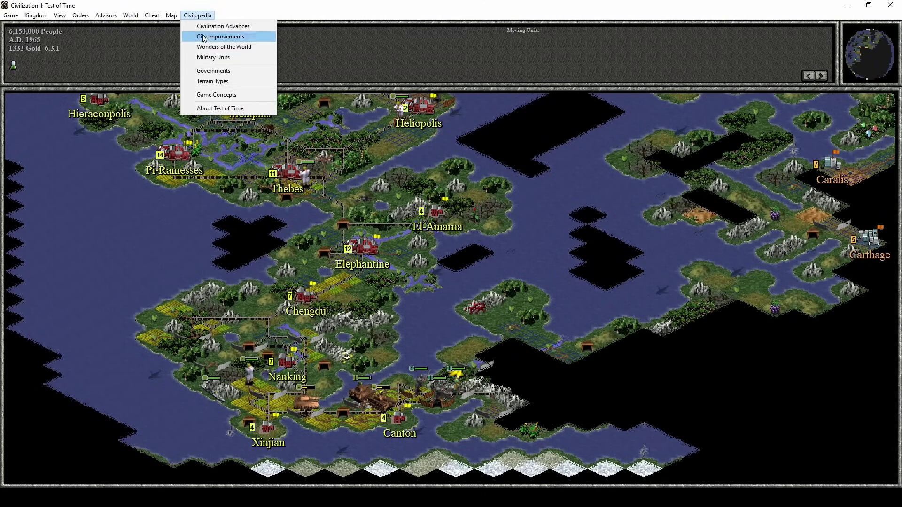
pyautogui.click(237, 47)
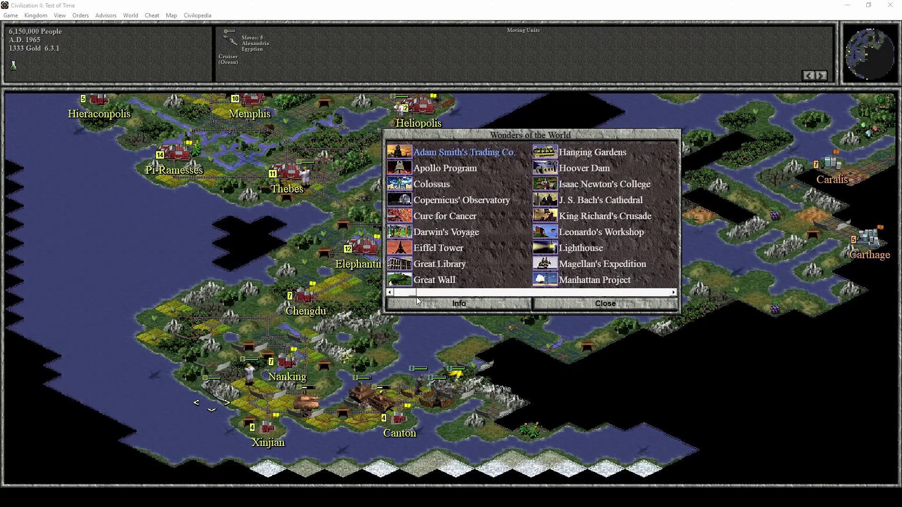
pyautogui.moveTo(402, 293); pyautogui.dragTo(554, 293)
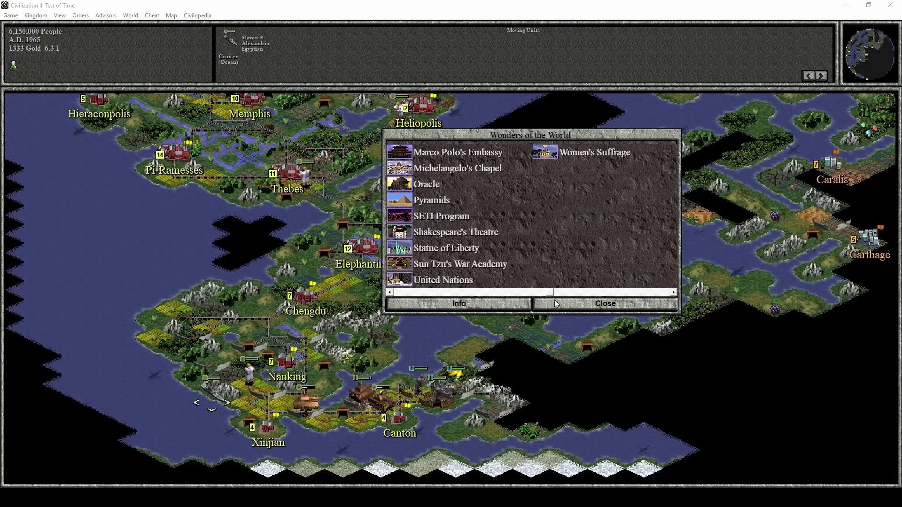
pyautogui.doubleClick(429, 216)
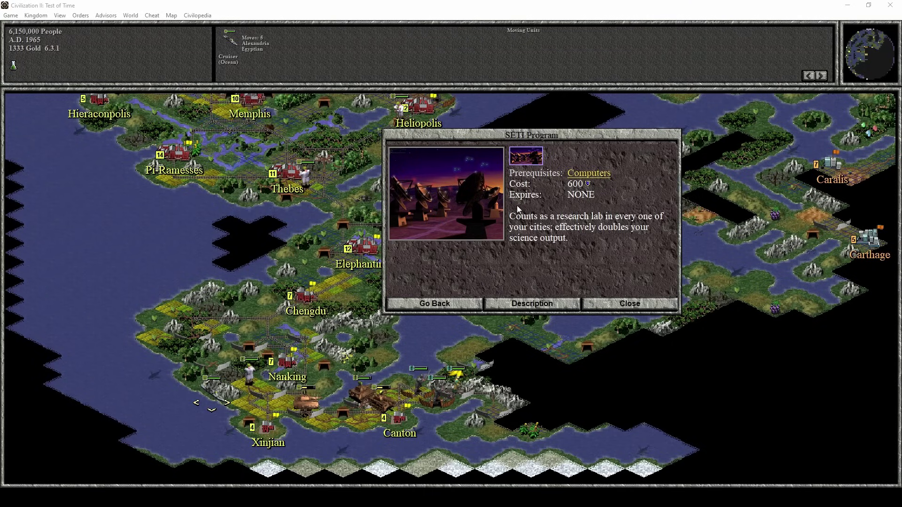
pyautogui.click(623, 304)
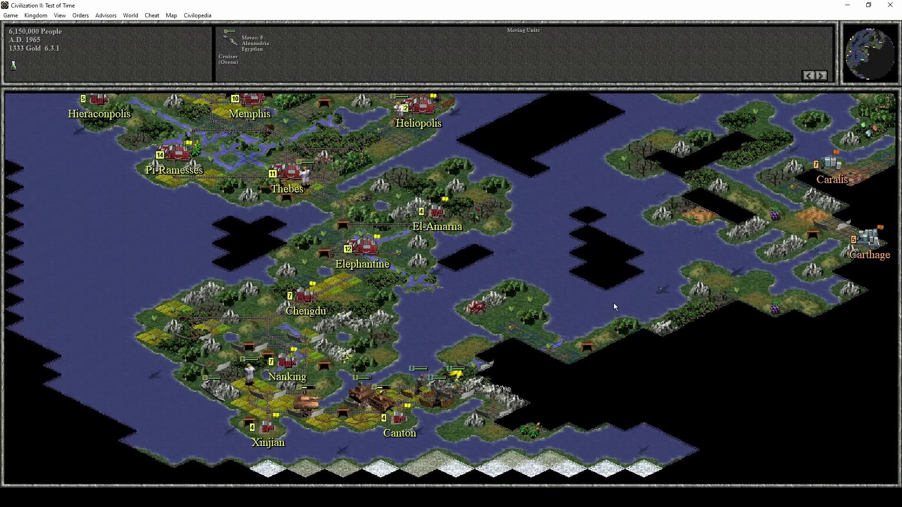